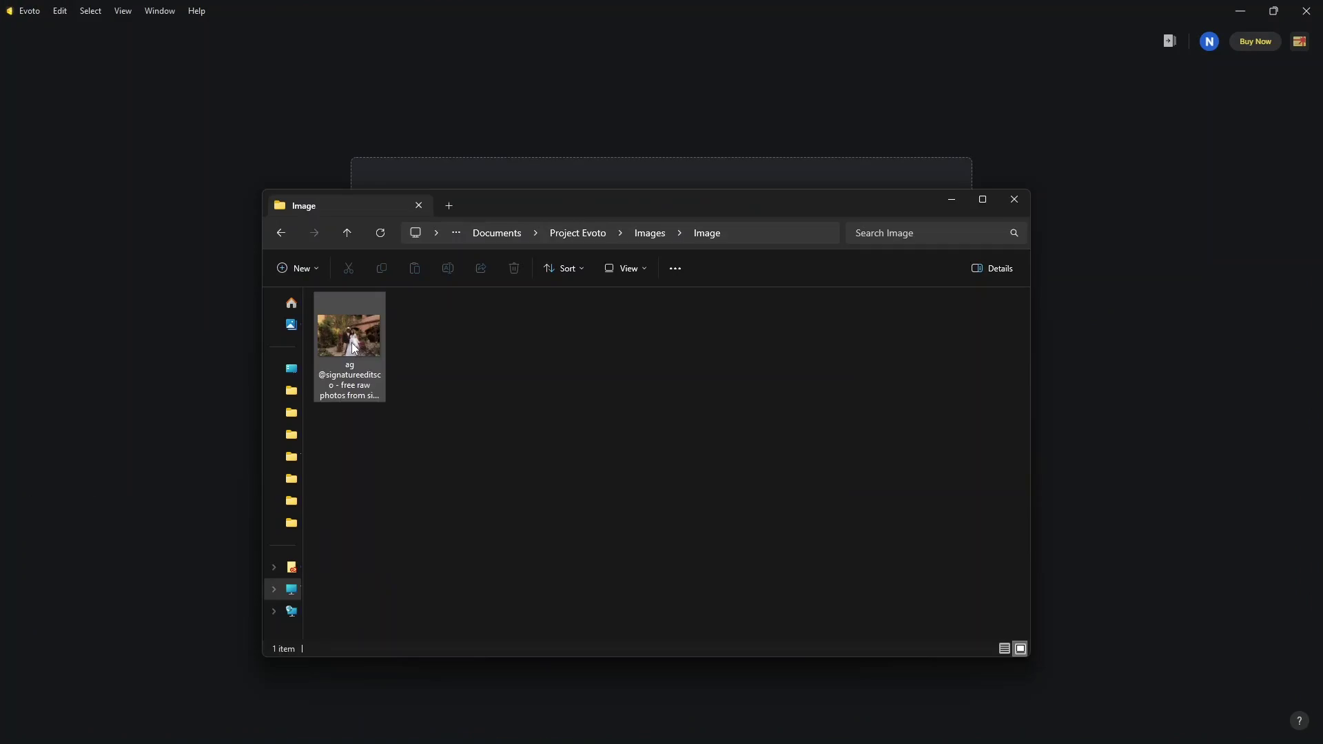
Import the wedding couple's raw photo into Evoto and open its color adjustments
left_click_drag(351, 342, 680, 318)
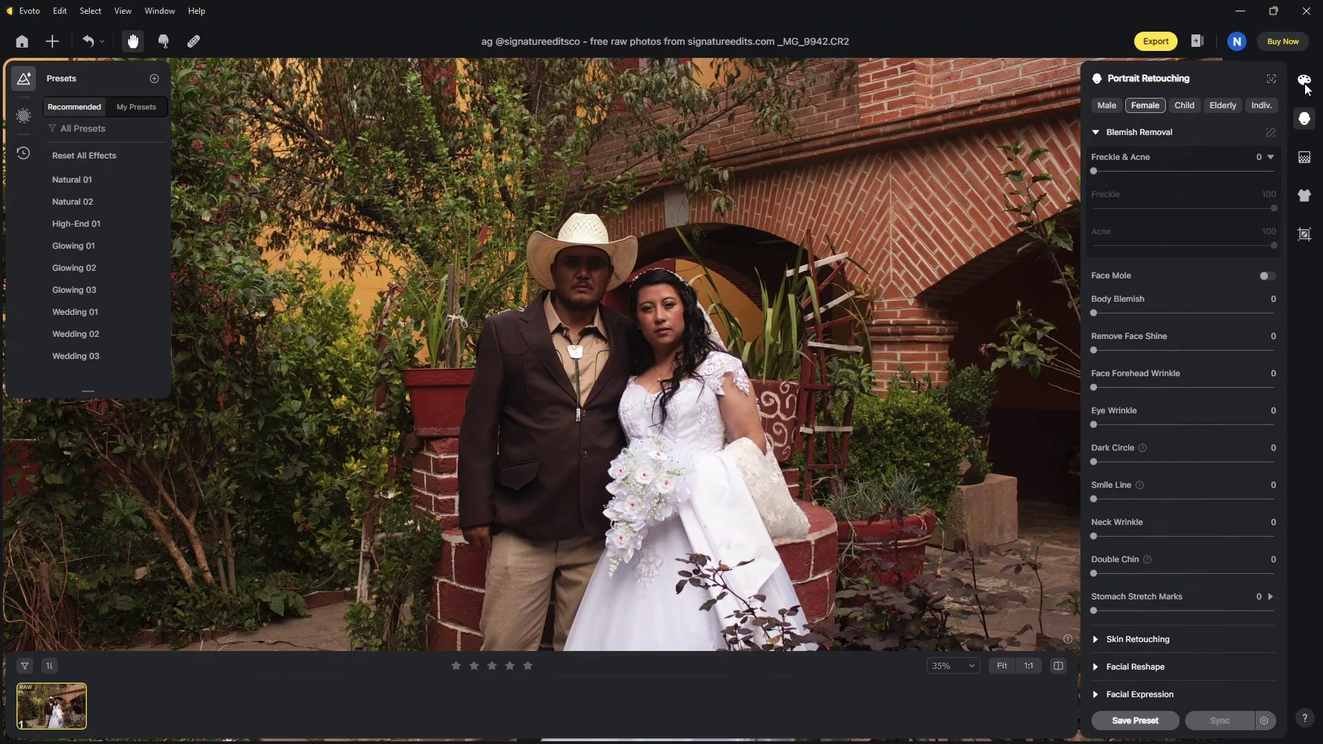
left_click(1304, 80)
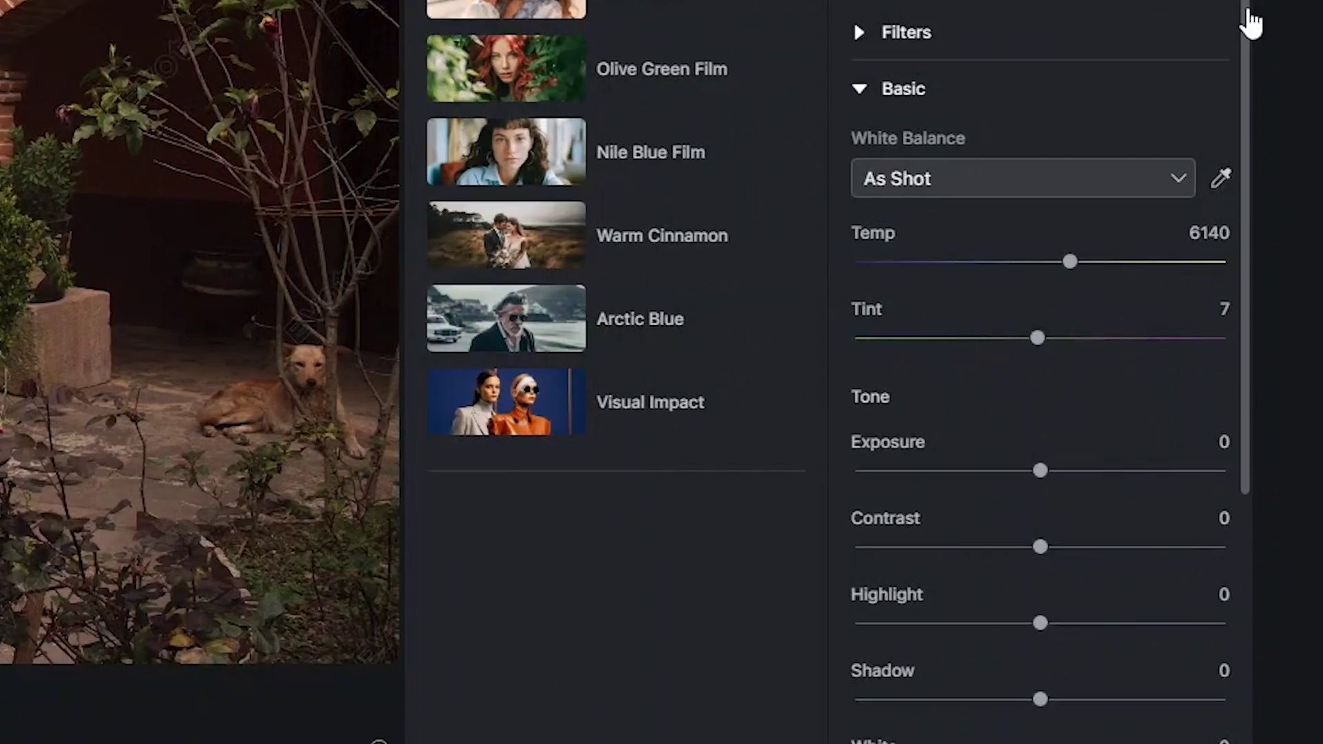
Examine the color adjustment sections, including Curves, Color Grading, Detail and Filters
left_click_drag(1250, 24, 1308, 416)
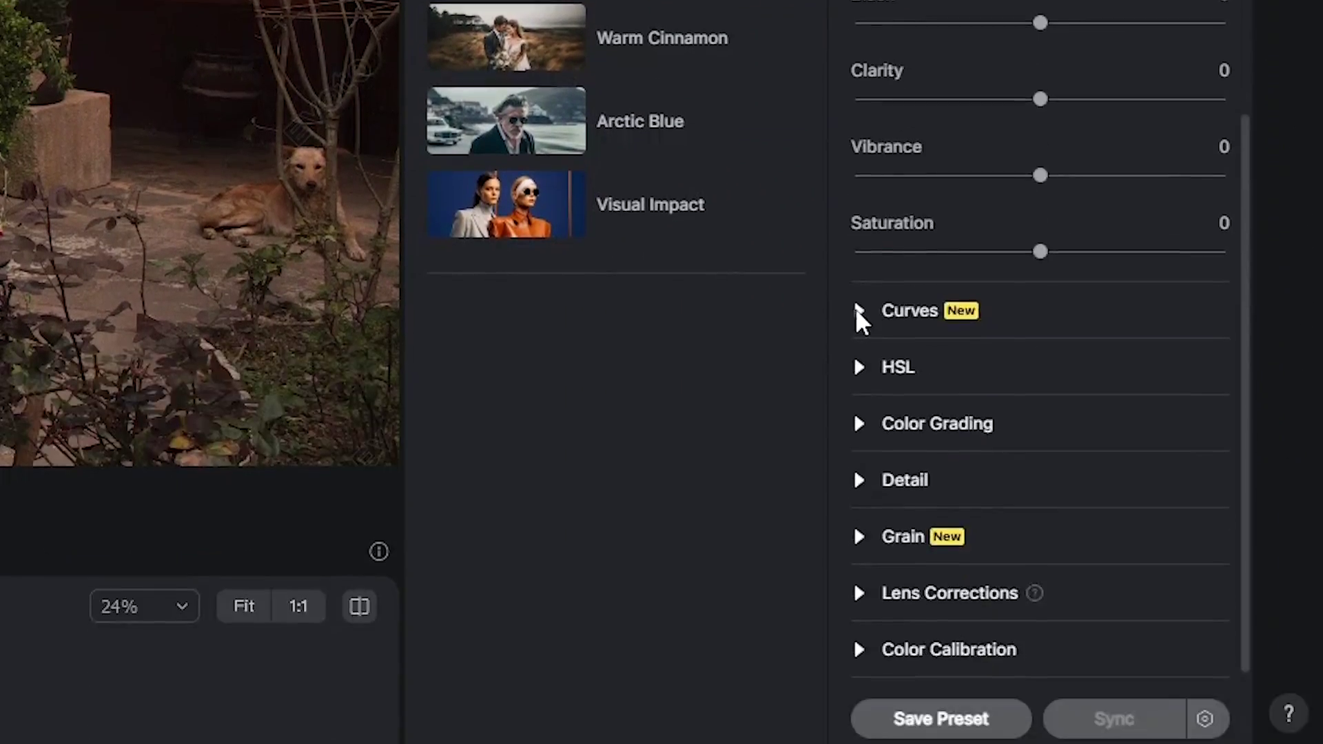
left_click(859, 311)
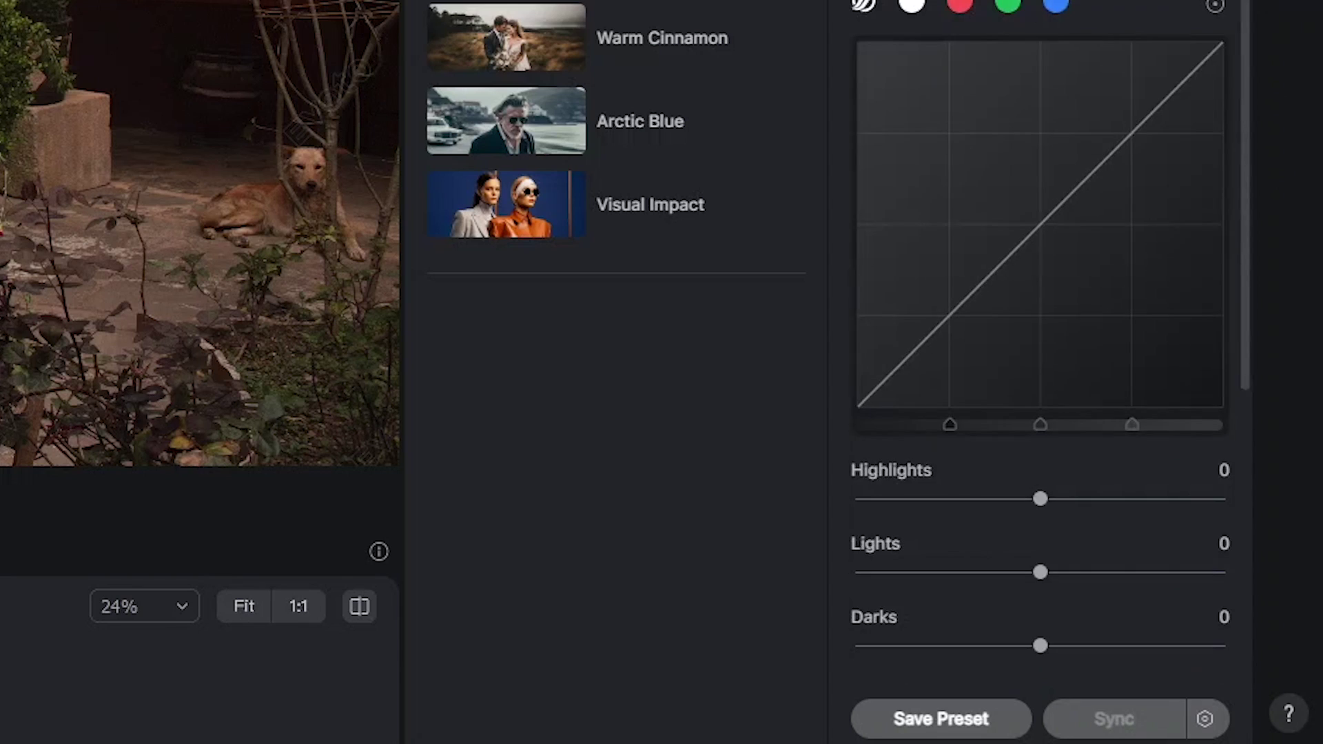
scroll(865, 206, "down", 5)
left_click(861, 61)
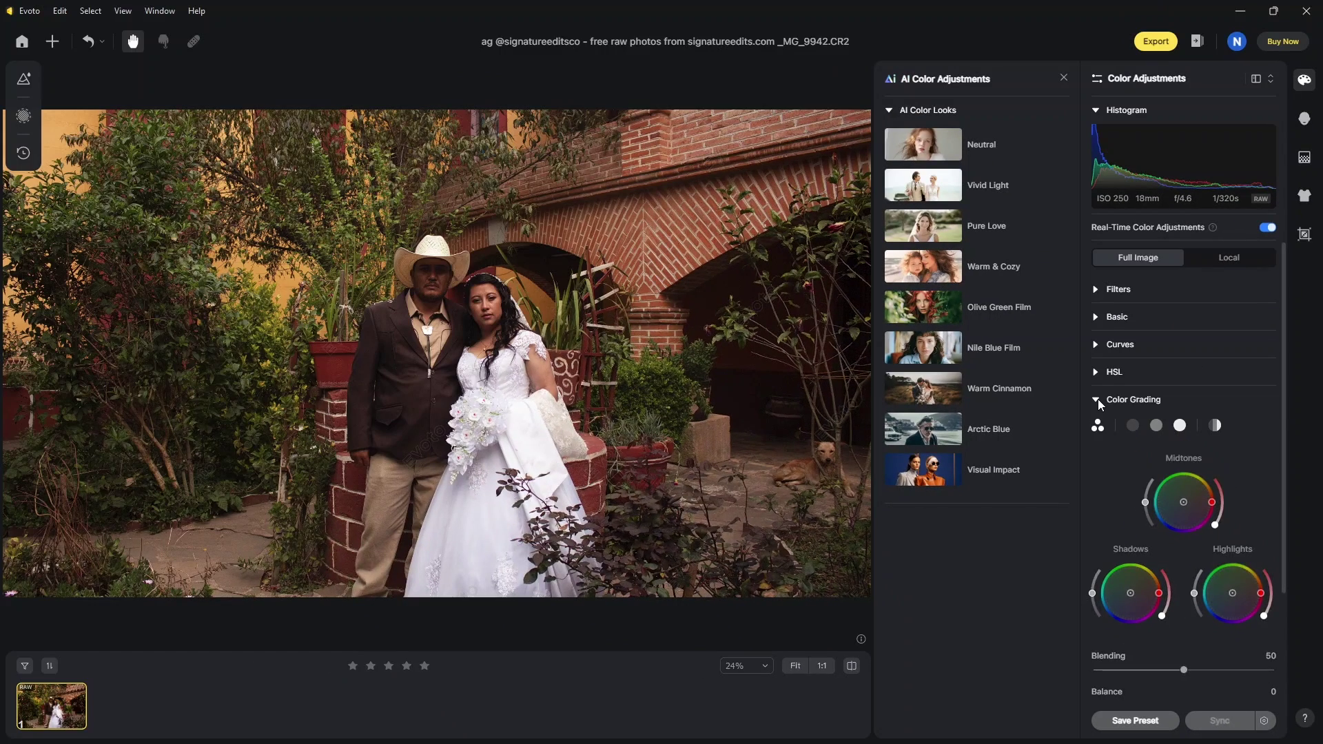
left_click(859, 61)
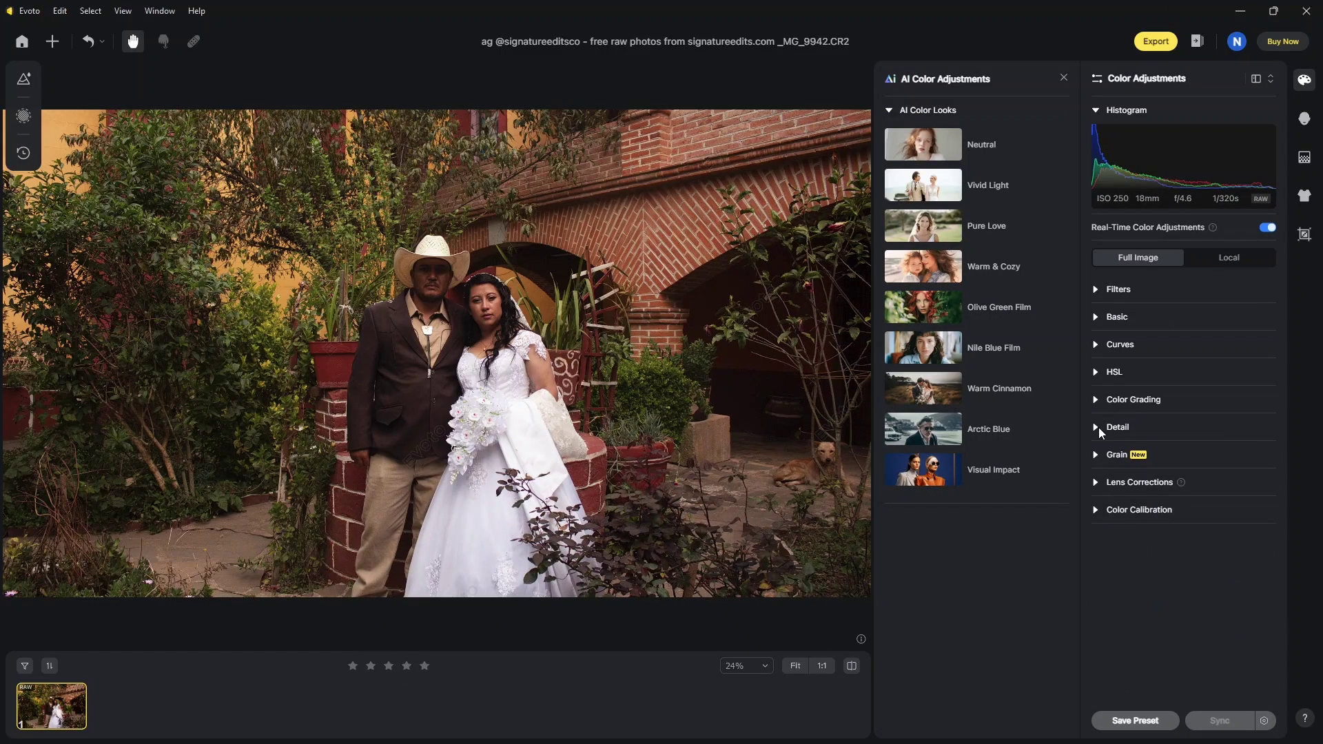
left_click(1096, 427)
left_click(1097, 427)
left_click(1095, 290)
Apply the recommended Wedding 01 preset to the couple's photo
left_click(23, 80)
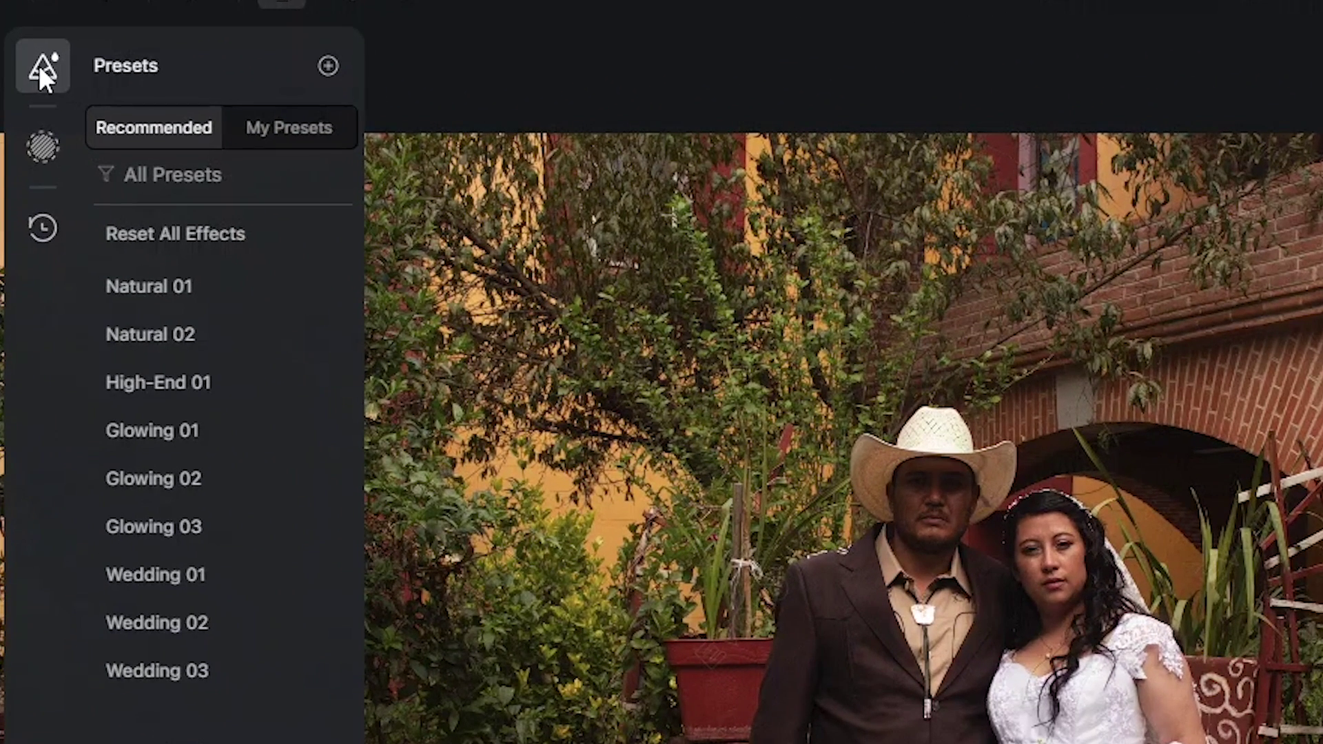
scroll(212, 393, "down", 5)
scroll(217, 439, "up", 2)
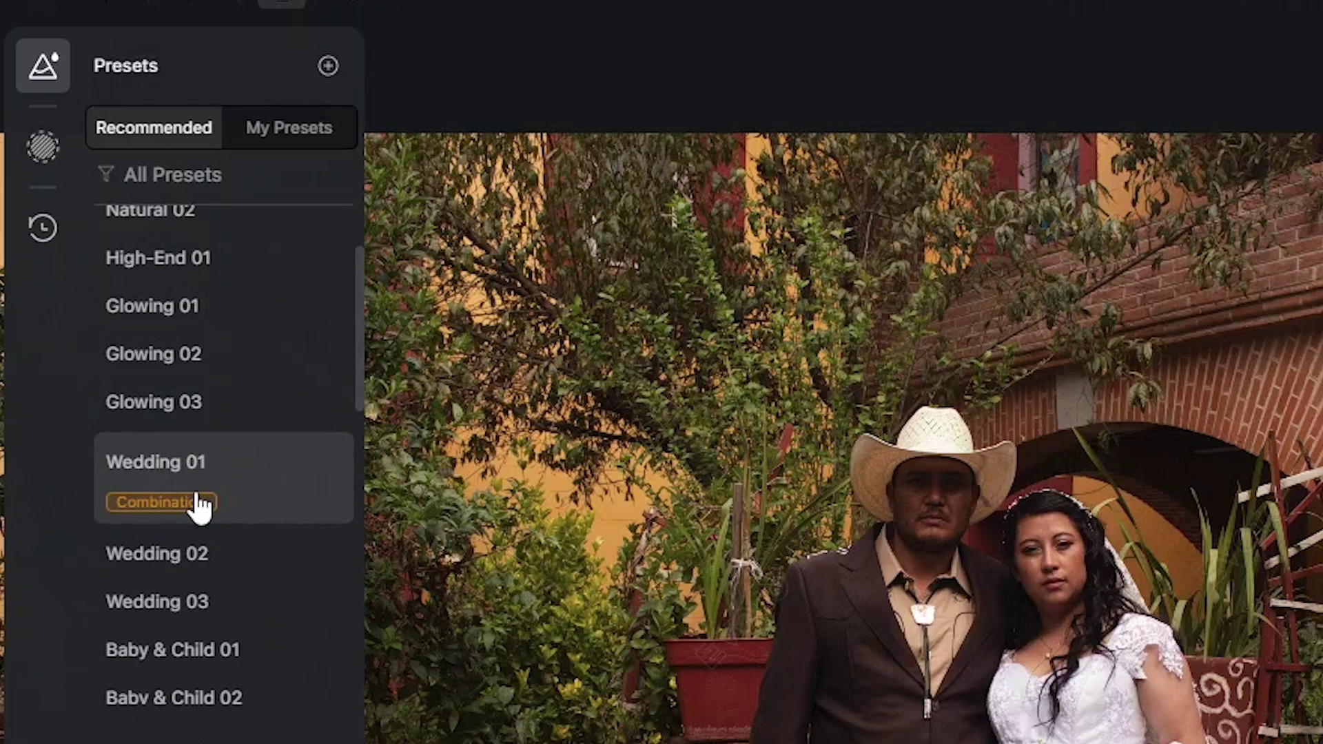
left_click(198, 504)
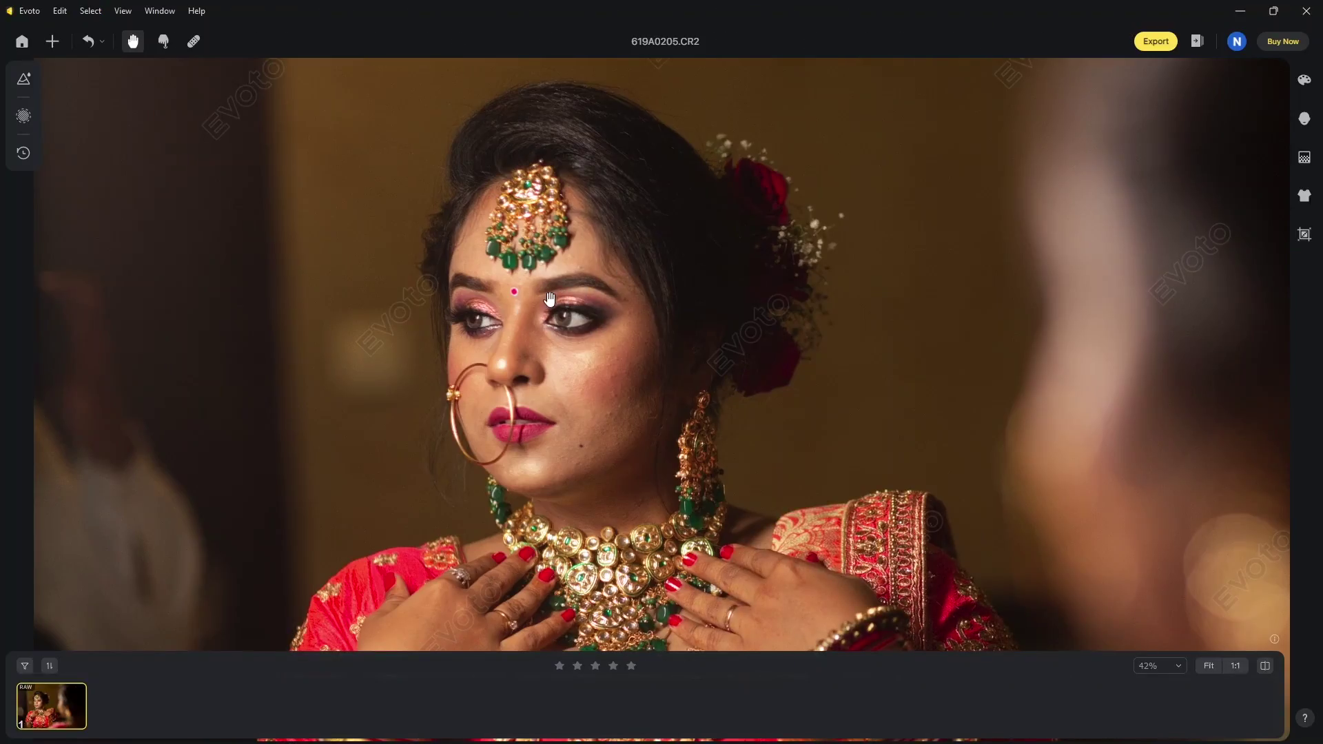
Set the Freckle & Acne blemish removal to 100 for the bride's portrait
left_click(1303, 129)
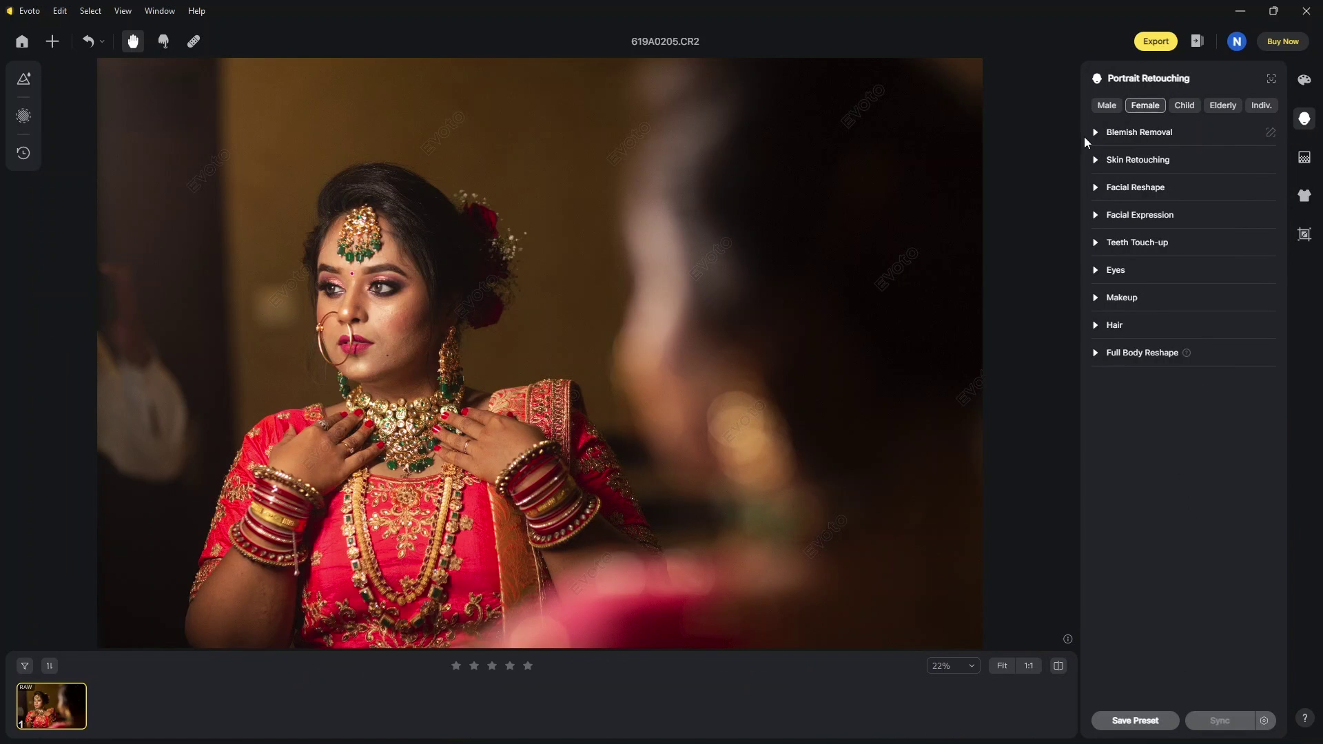
scroll(322, 294, "up", 5)
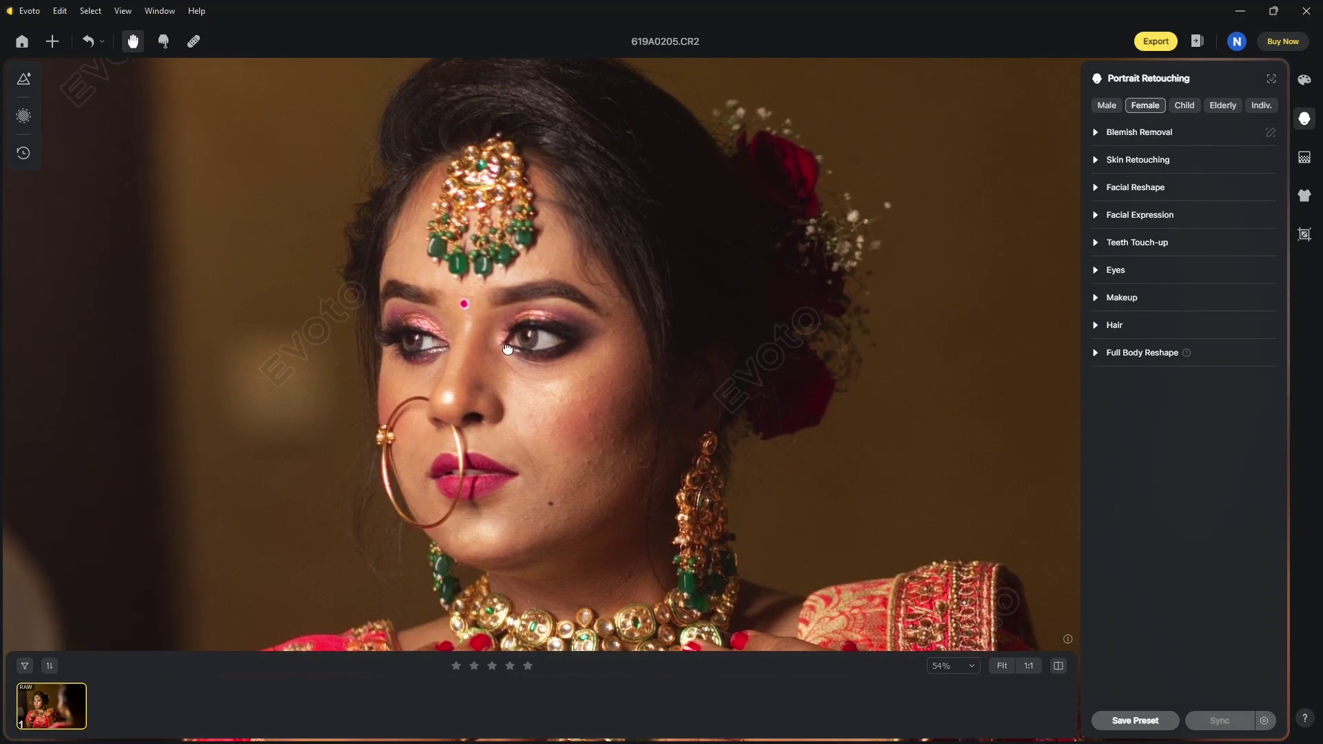
left_click(1096, 133)
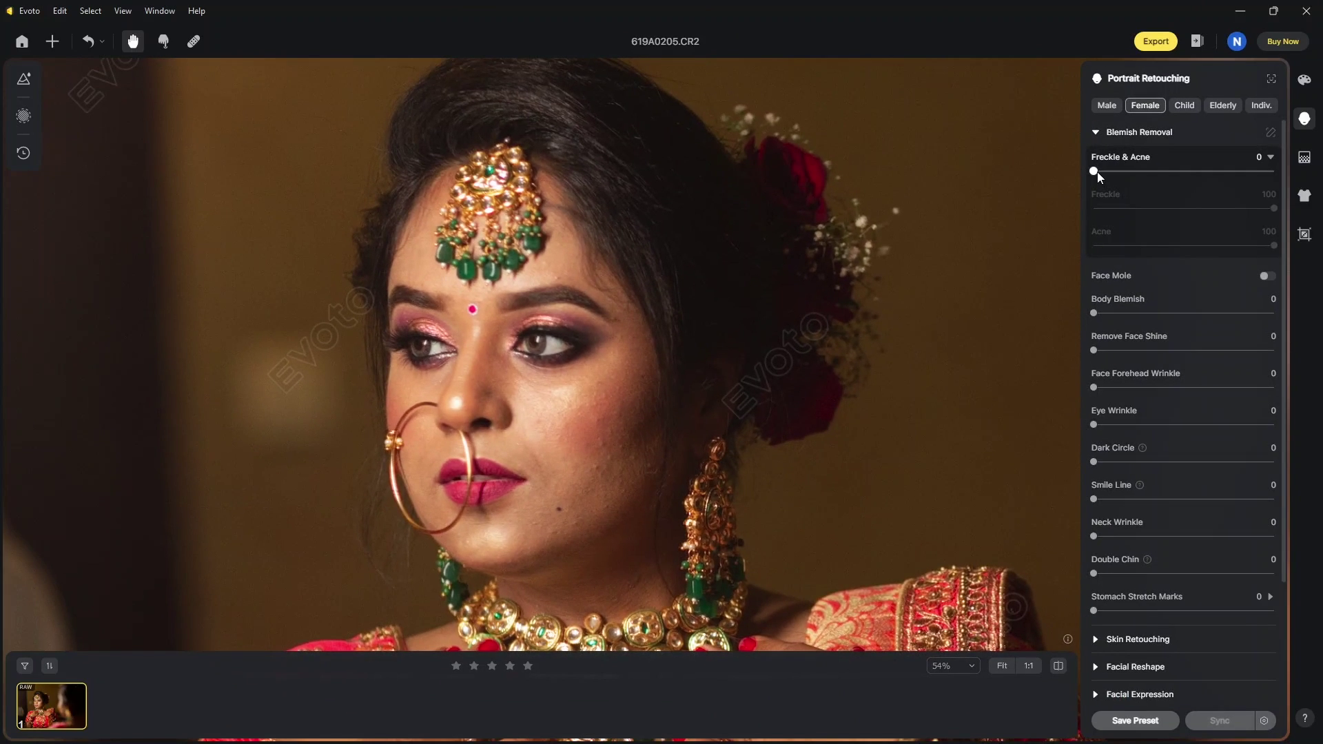
left_click_drag(1097, 172, 1276, 171)
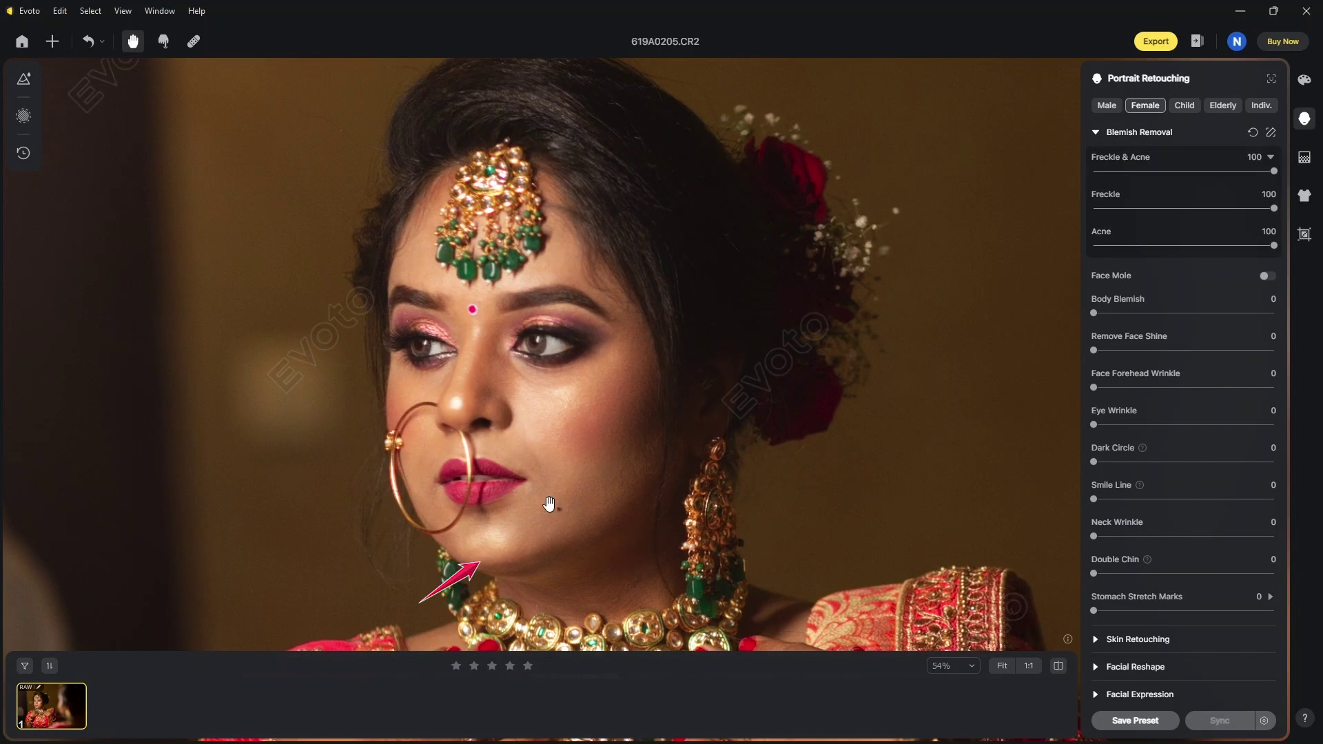
Set Dark Circle, Neck Wrinkle and Double Chin to 100 and Remove Face Shine to 68 in the blemish removal settings
left_click(1268, 276)
left_click(1275, 277)
left_click_drag(1210, 463, 1212, 463)
left_click_drag(1109, 463, 1275, 461)
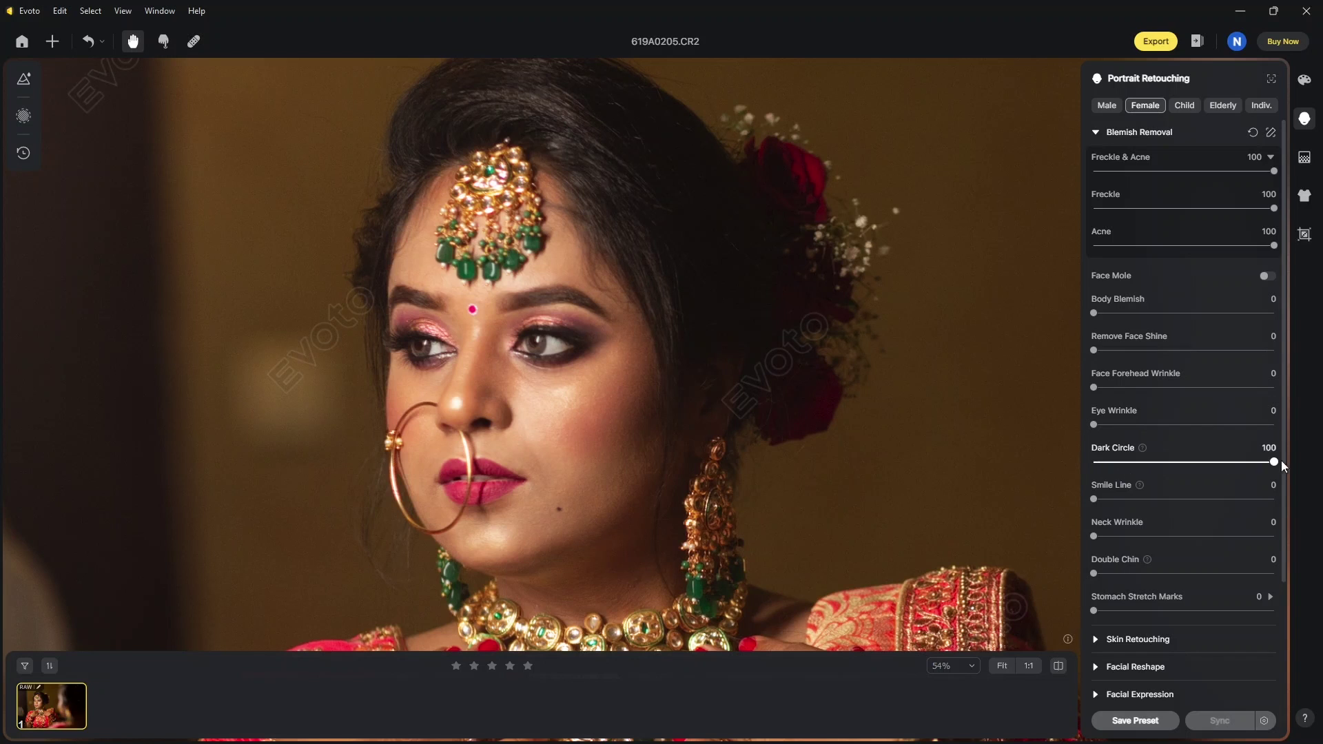
left_click_drag(1149, 536, 1278, 534)
left_click(1231, 574)
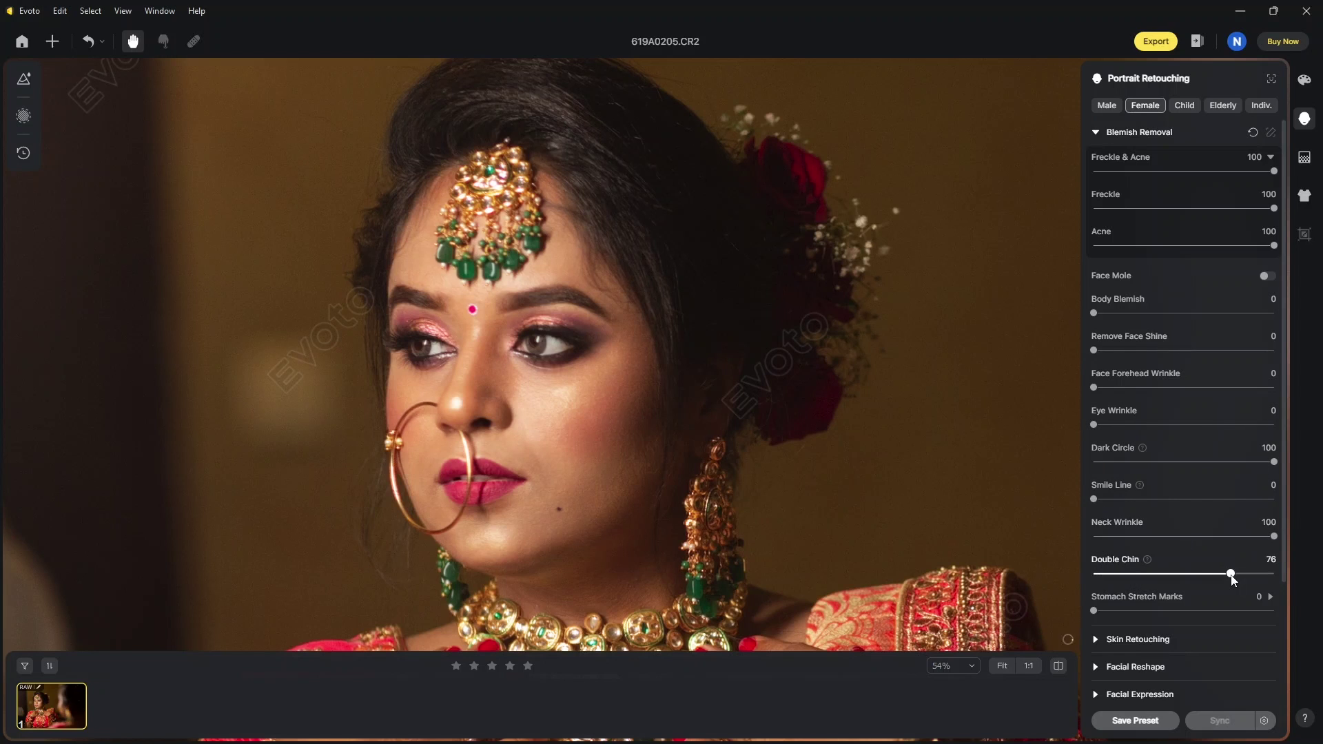
left_click_drag(1232, 574, 1273, 576)
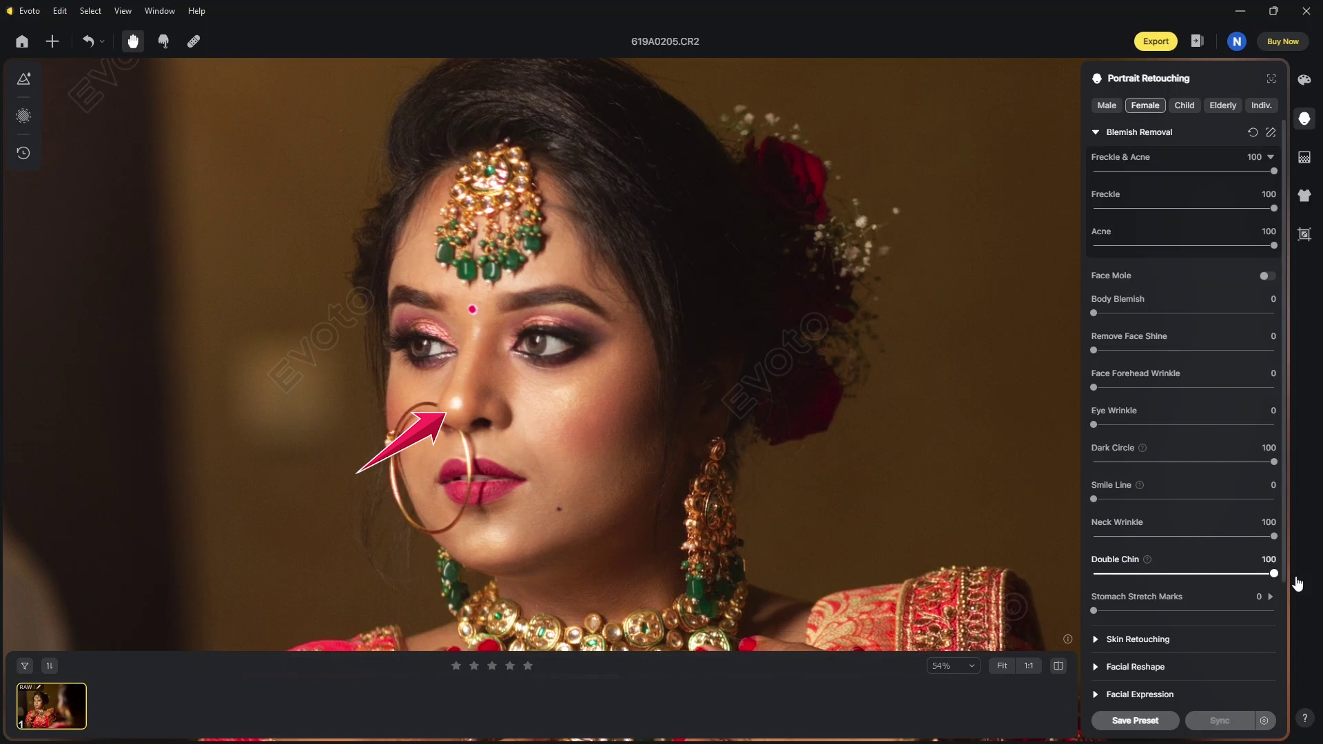
left_click_drag(1100, 349, 1279, 363)
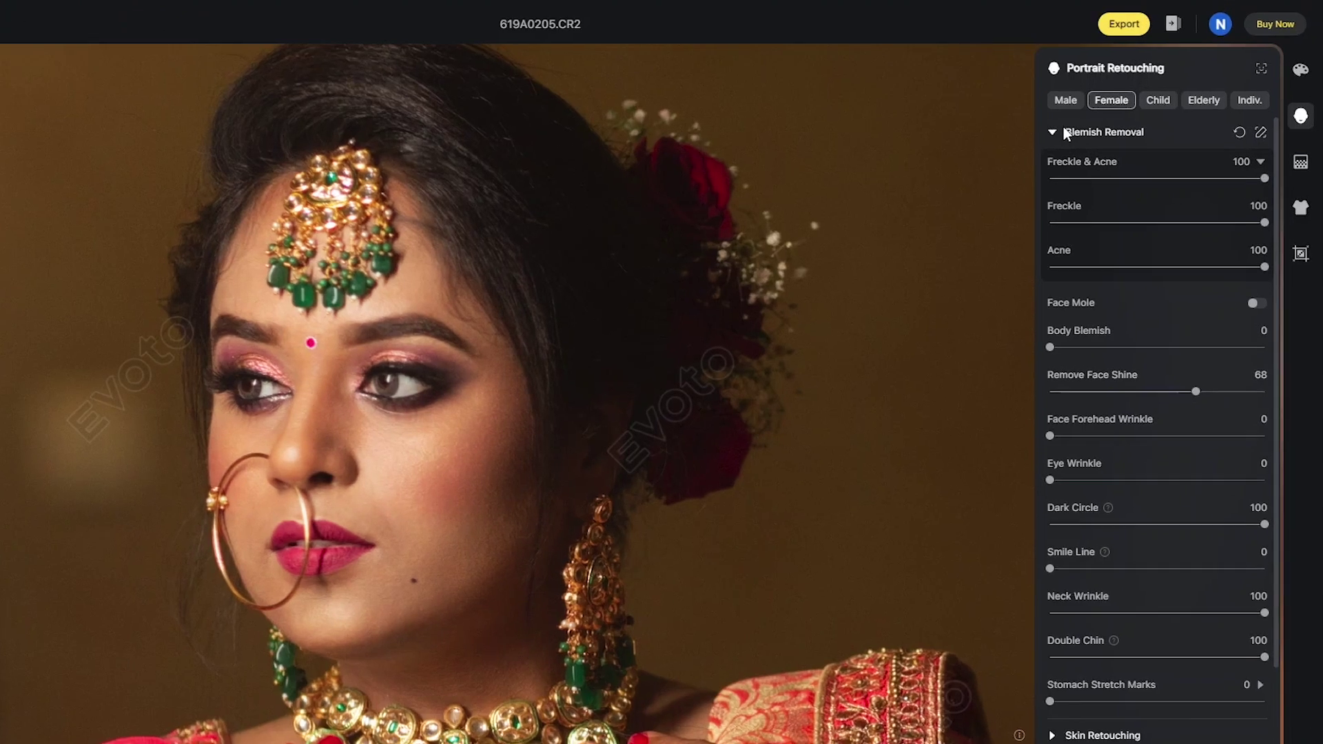
left_click(1105, 130)
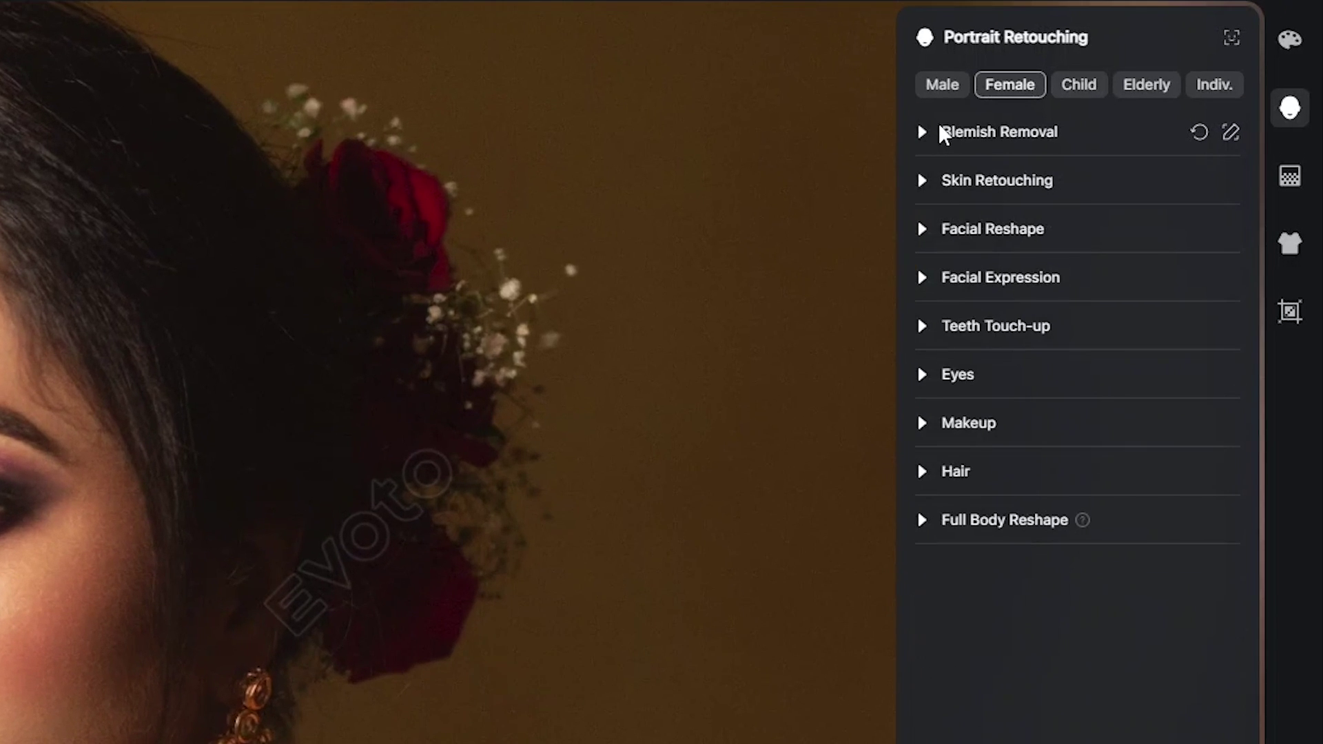
Set the eyes' brightness to 64 and red vein removal to 100, and add the Indoors catchlight 01
left_click(923, 372)
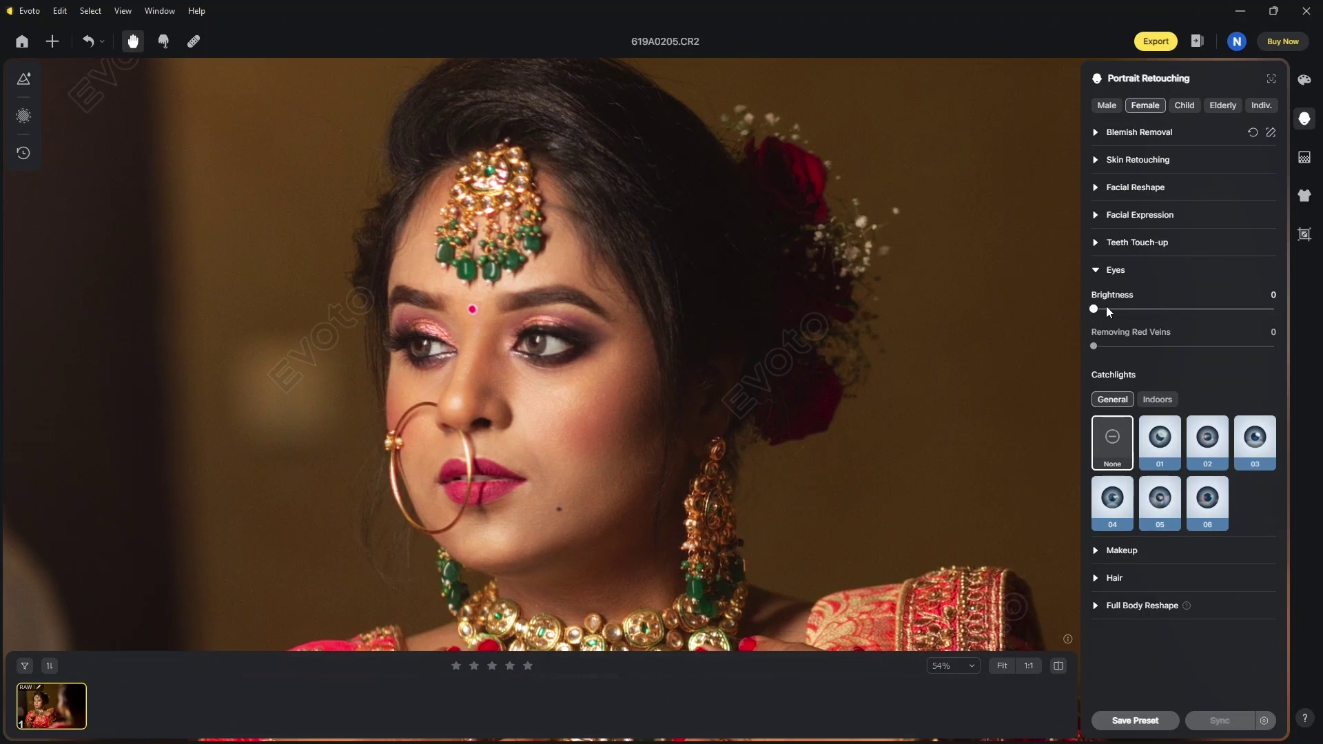
scroll(527, 343, "up", 3)
left_click_drag(1093, 345, 1275, 350)
left_click_drag(1095, 310, 1211, 312)
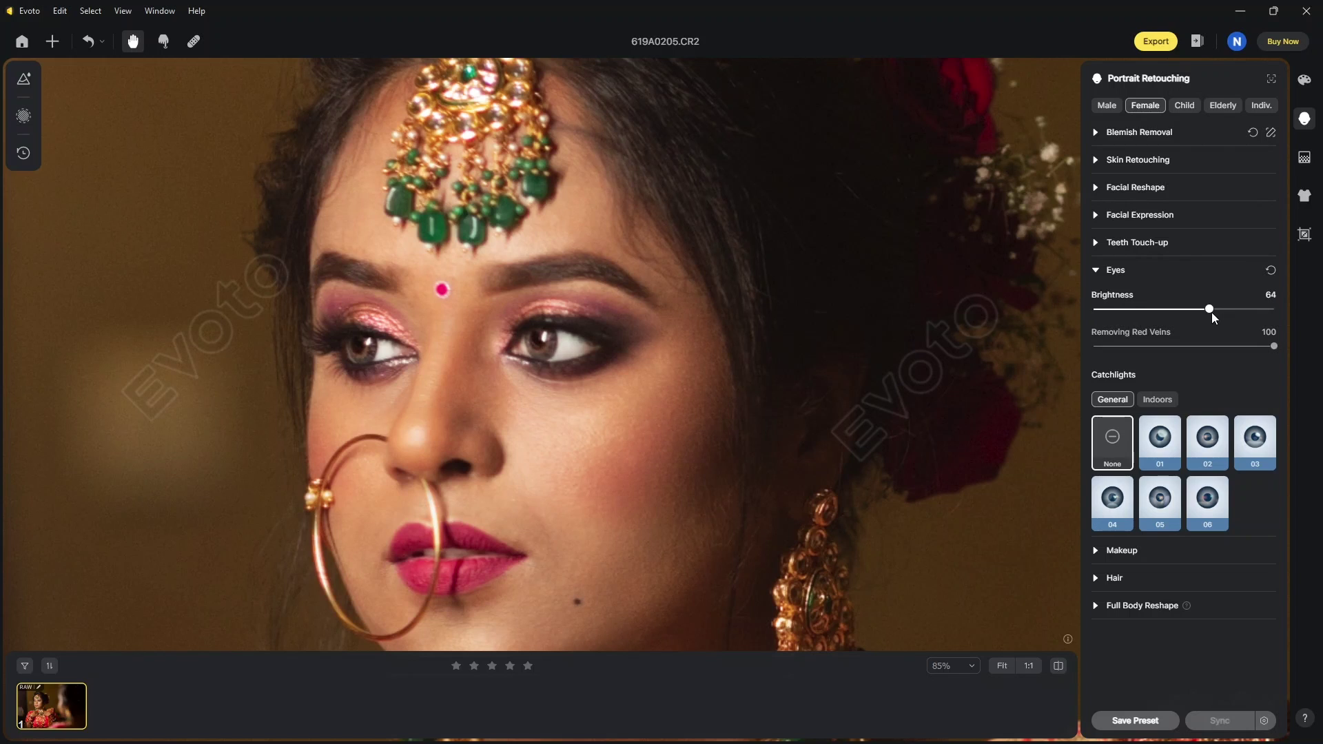
left_click(1172, 407)
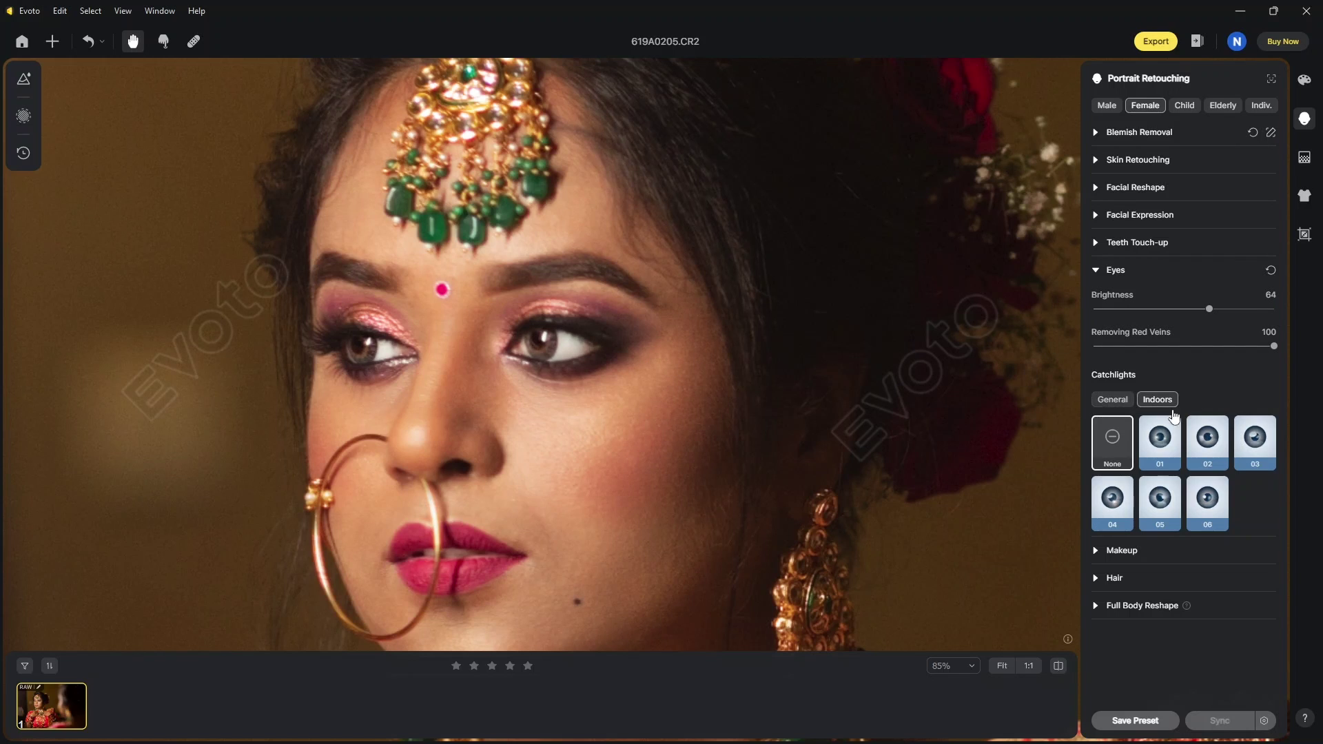
left_click(1163, 452)
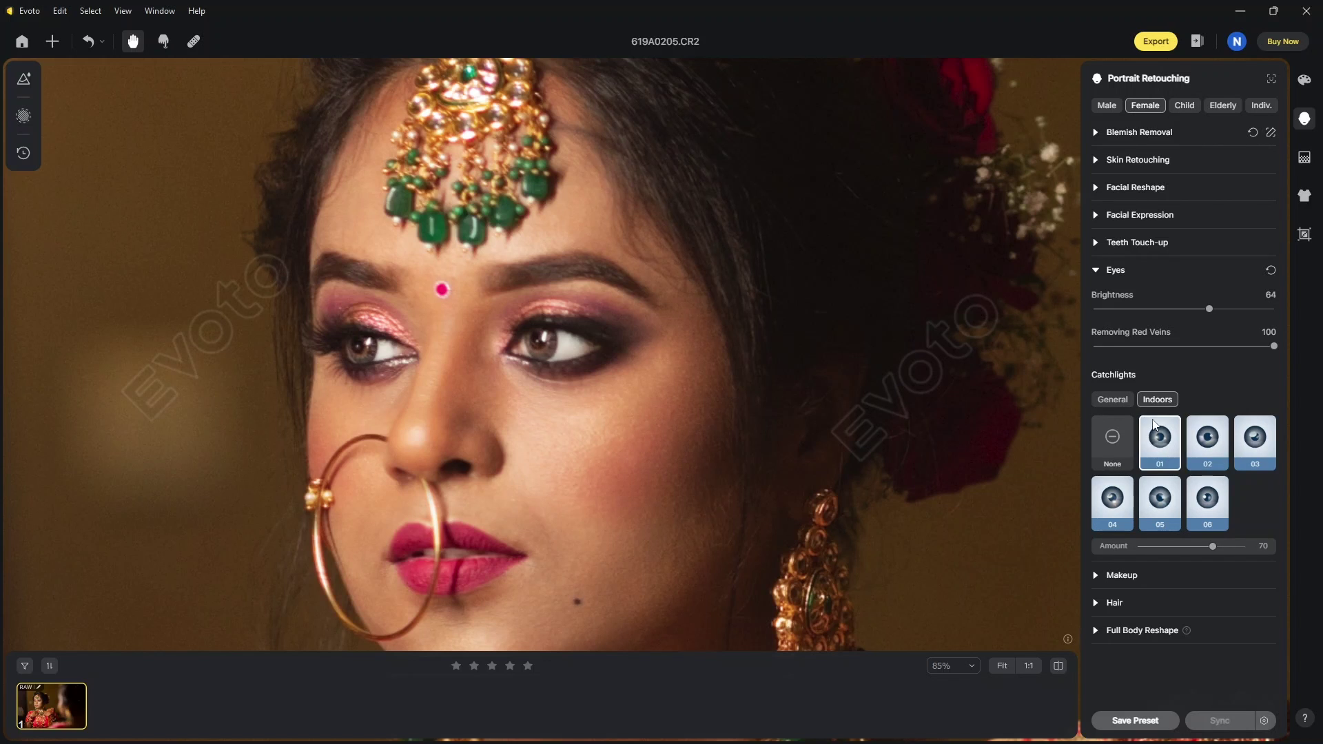
left_click(1098, 268)
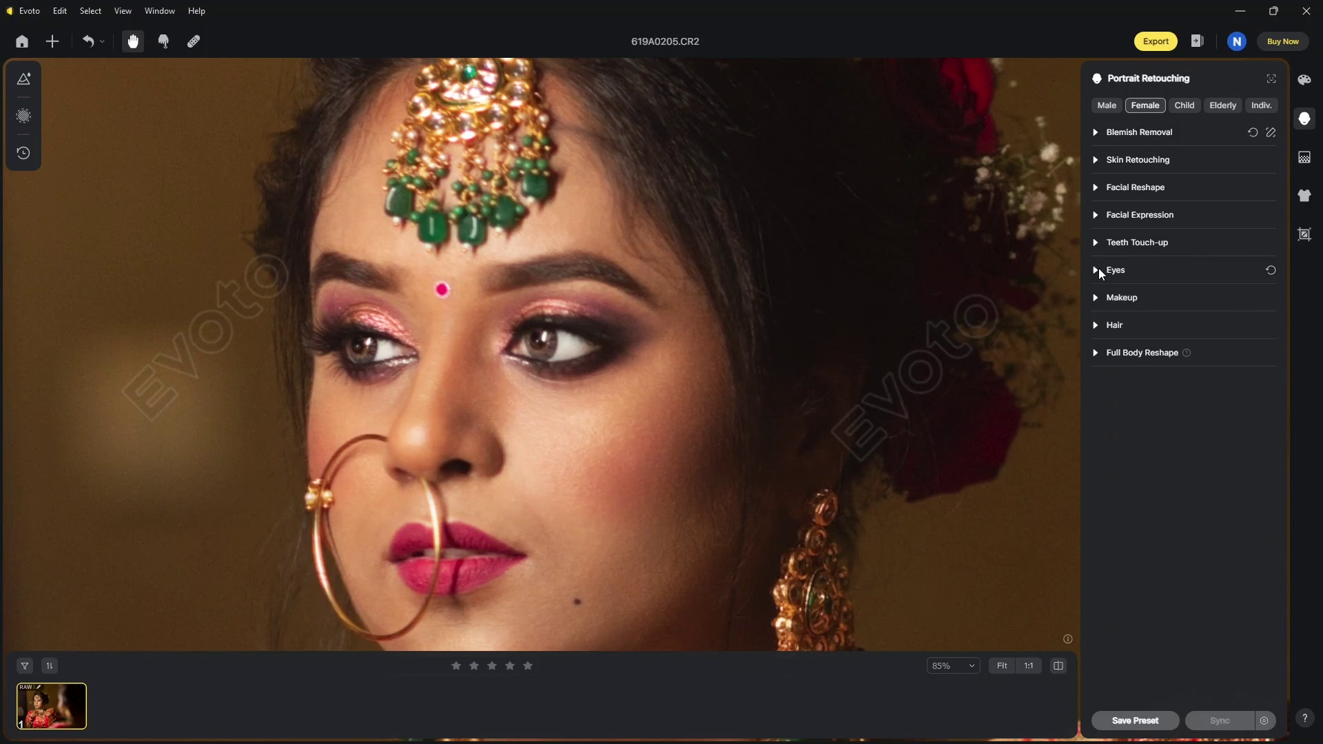
Adjust the makeup strength on the bride's face and compare the retouched portrait with the original
left_click(1095, 300)
left_click_drag(1183, 449, 1129, 450)
mouse_move(1216, 449)
left_mouse_down()
mouse_move(1190, 449)
mouse_move(1204, 449)
left_mouse_up()
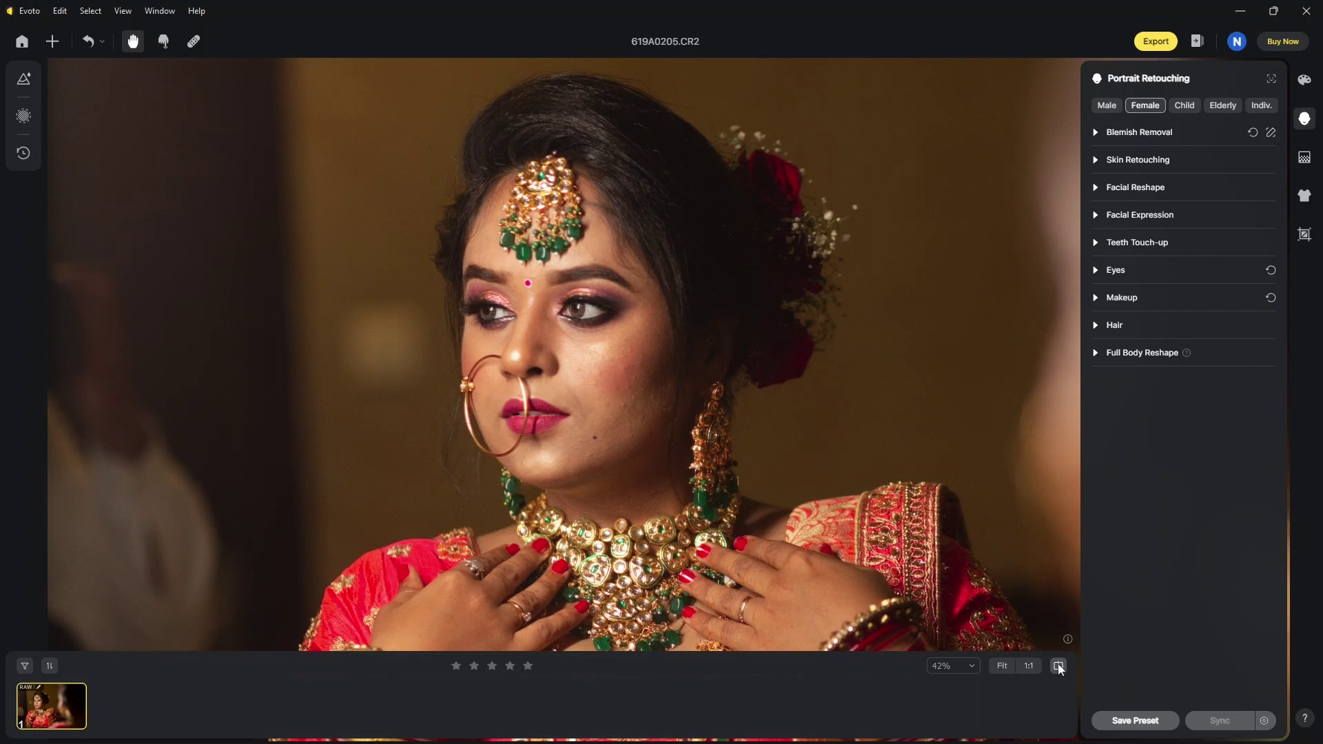
left_click(1058, 666)
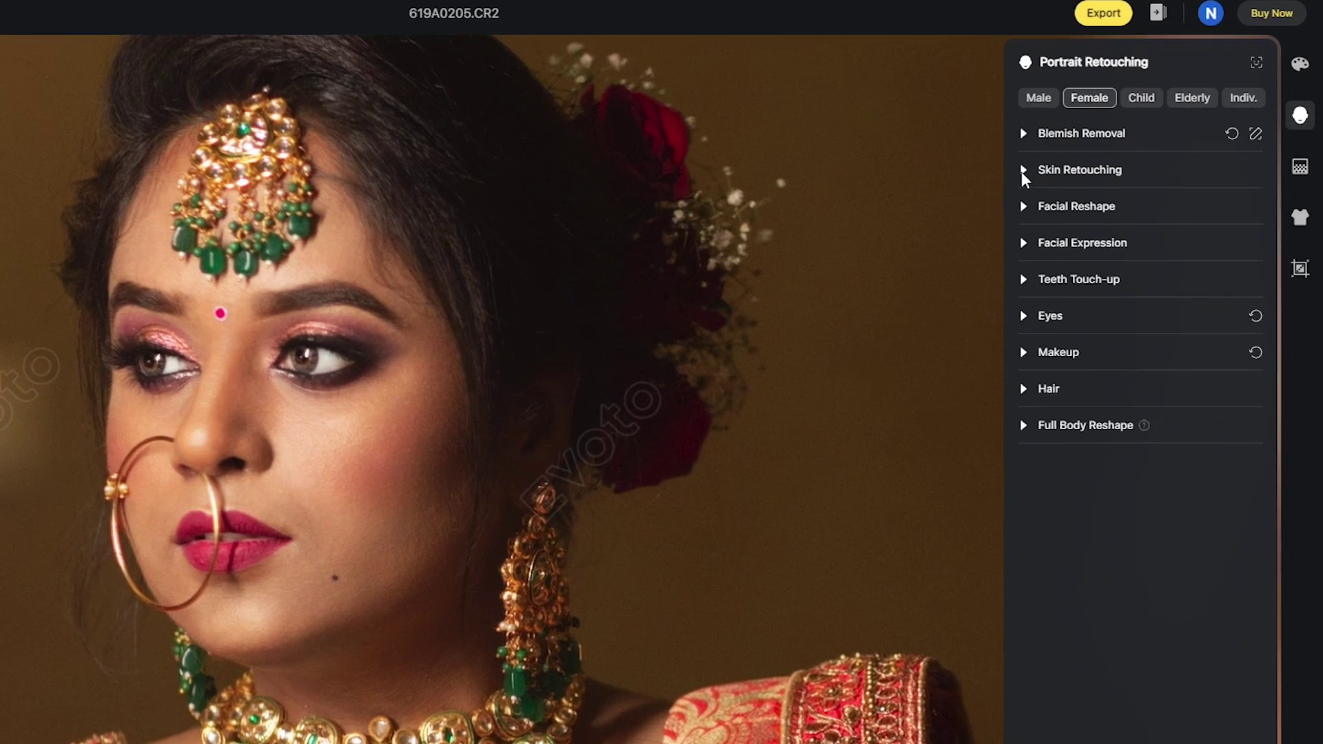
Try the Smooth Face Skin (Dodge & Burn) retouching on the bride's face and undo it
left_click(1032, 169)
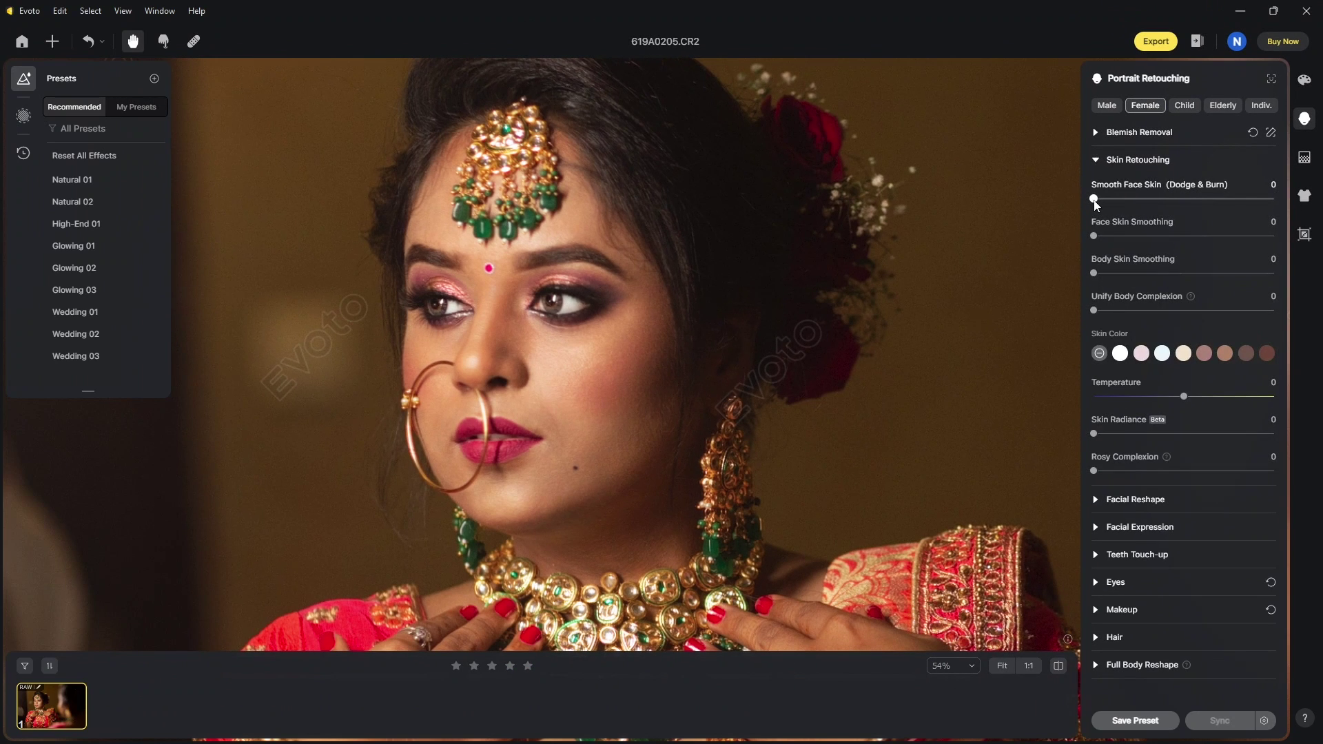
left_click_drag(1275, 197, 1095, 203)
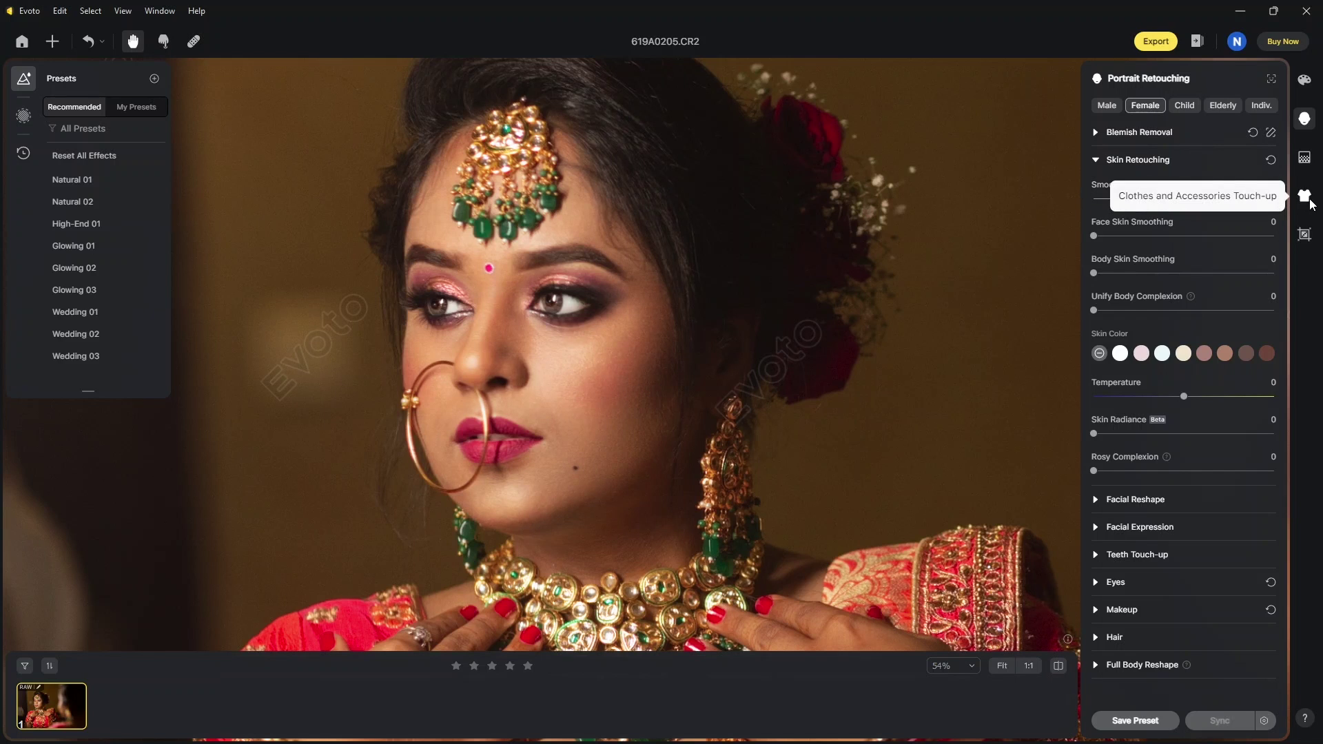
key("ctrl+z")
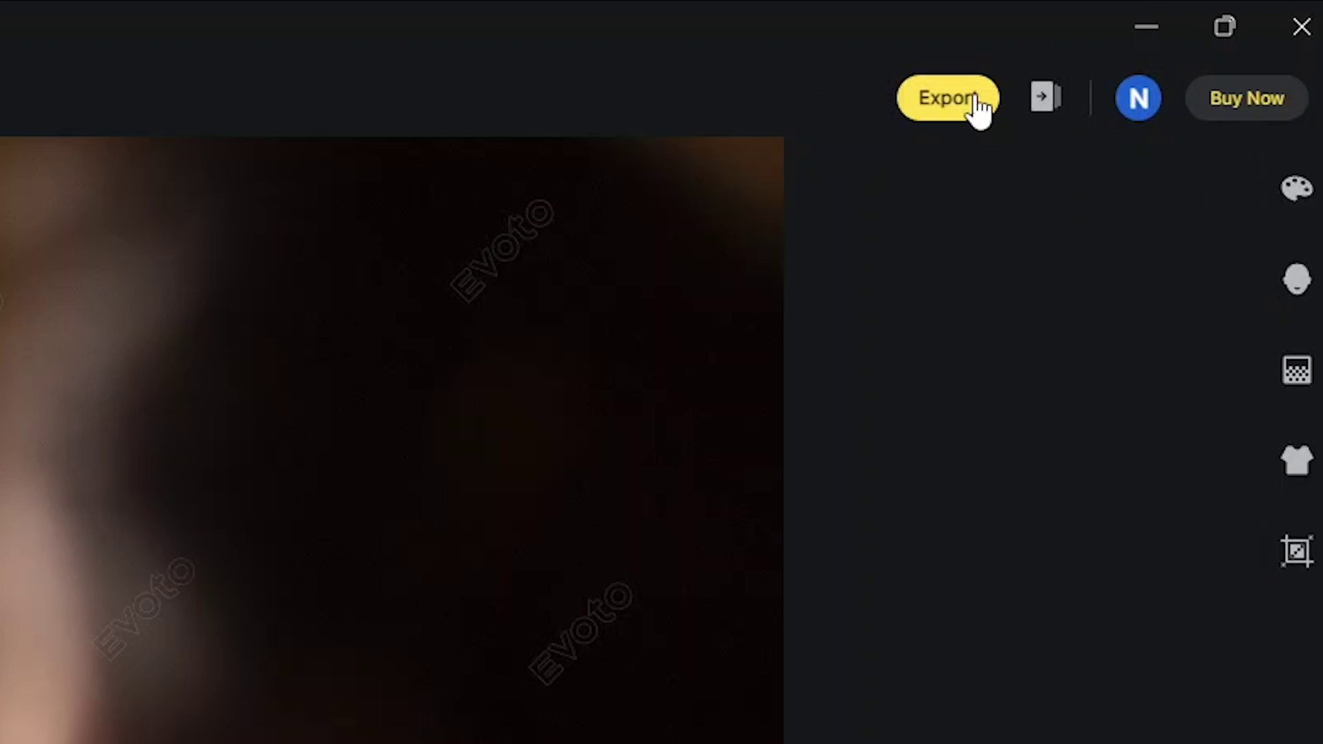
Export the bride's portrait with custom settings as a JPG at Best quality, keeping the original filename
left_click(1017, 89)
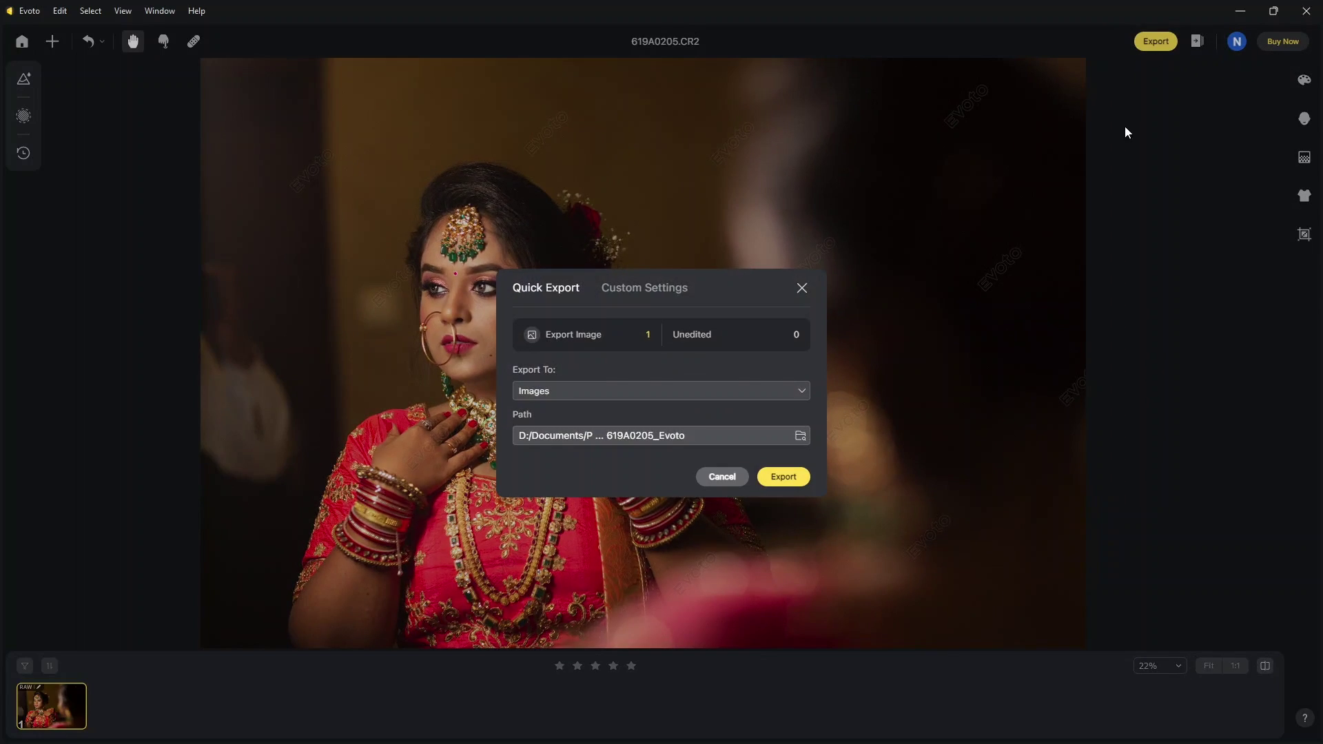
left_click(625, 287)
scroll(875, 448, "down", 3)
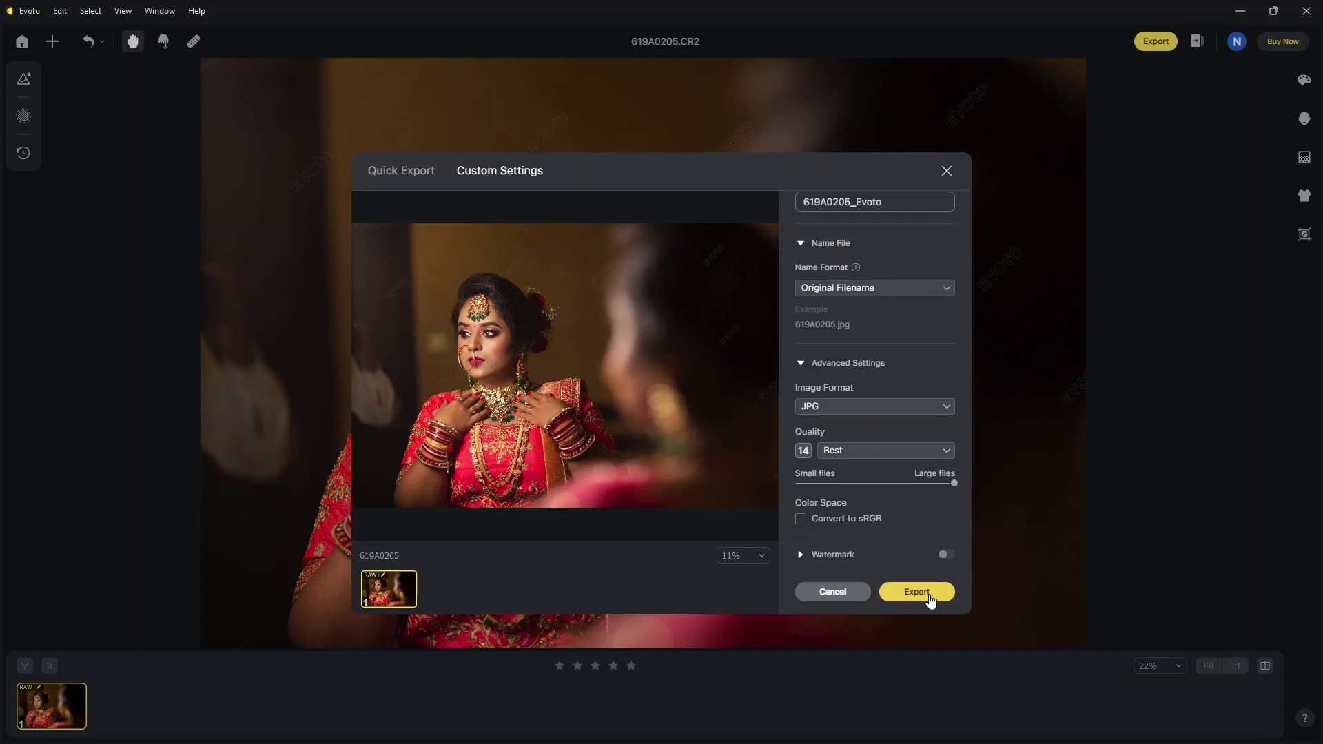
left_click(923, 594)
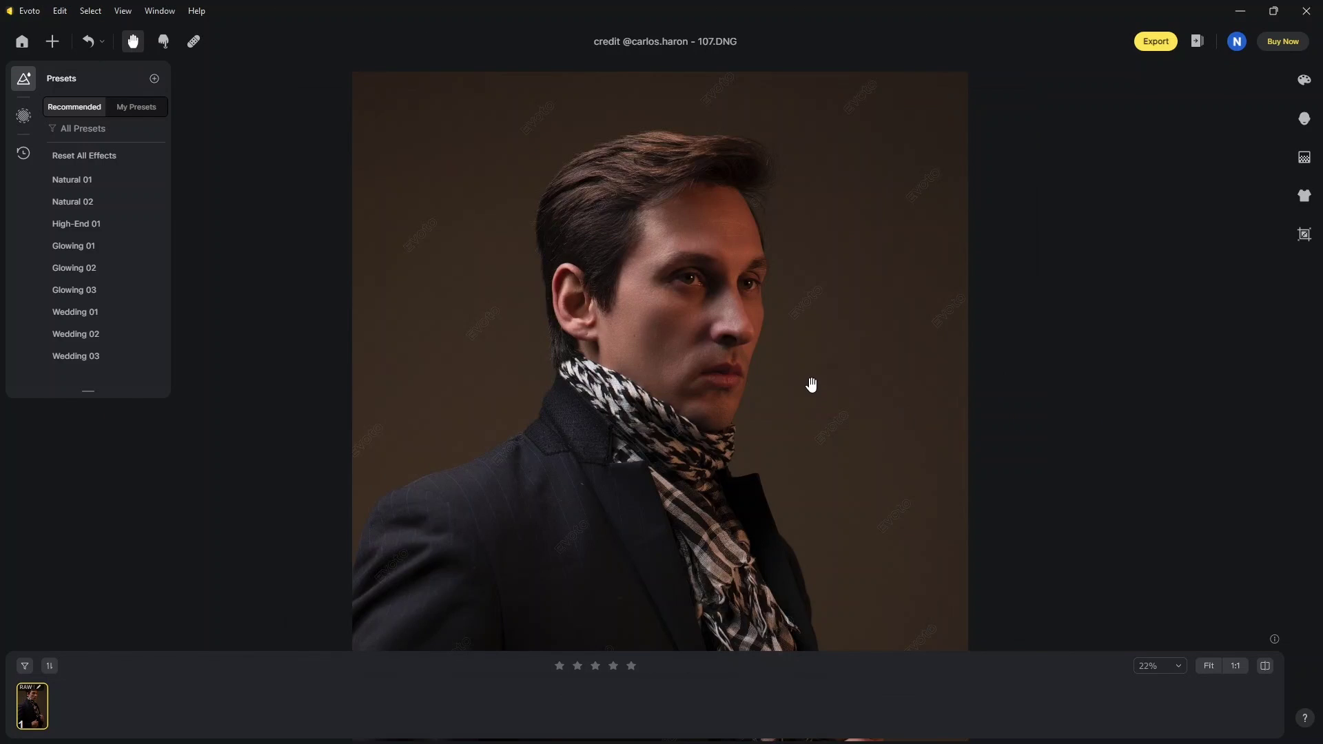
Replace the backdrop of the man's headshot with Fabric05 and switch it to Fabric02
left_click(1304, 119)
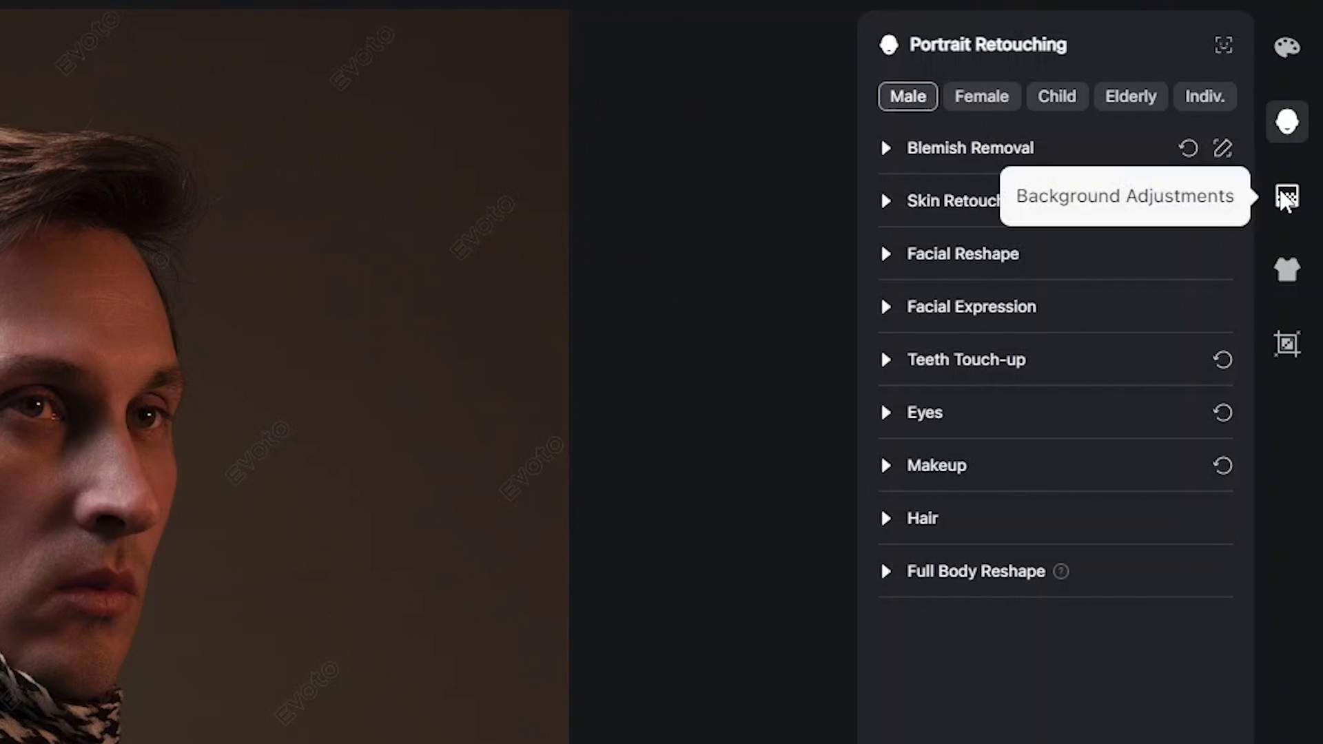
left_click(1296, 177)
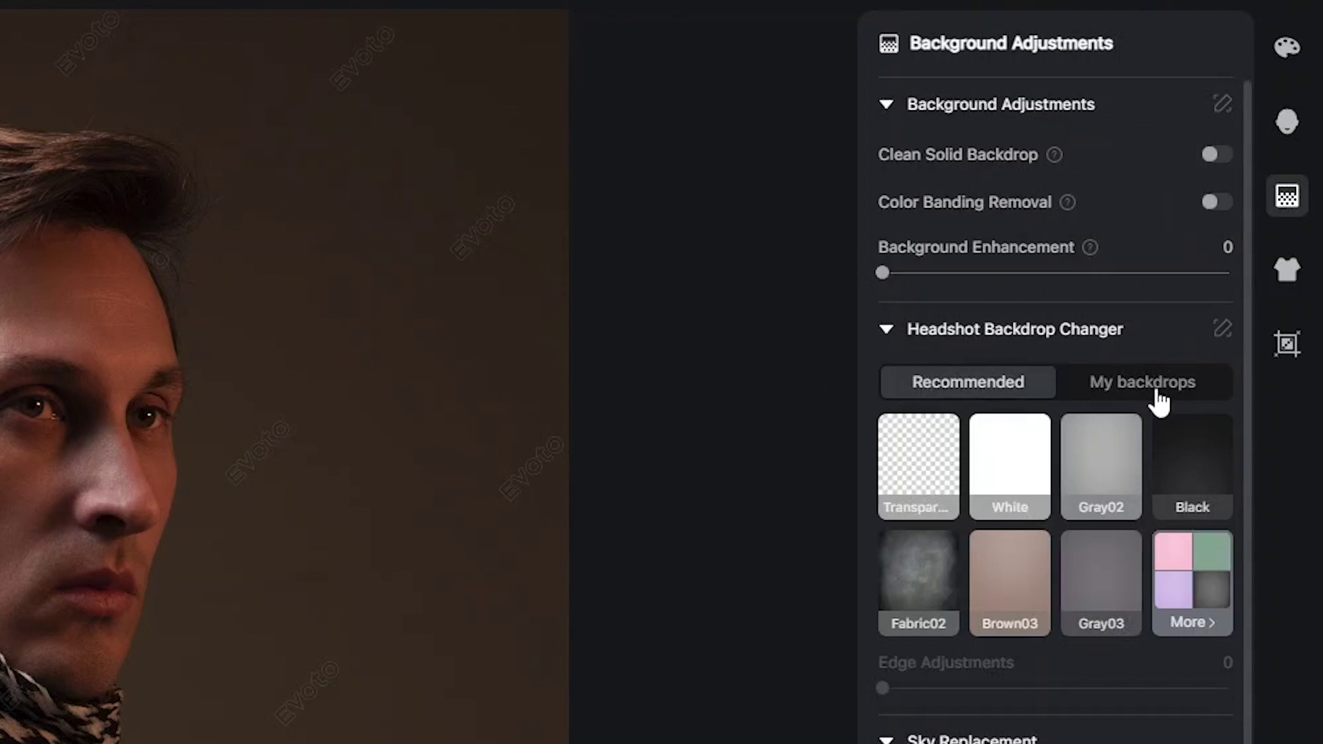
left_click(888, 104)
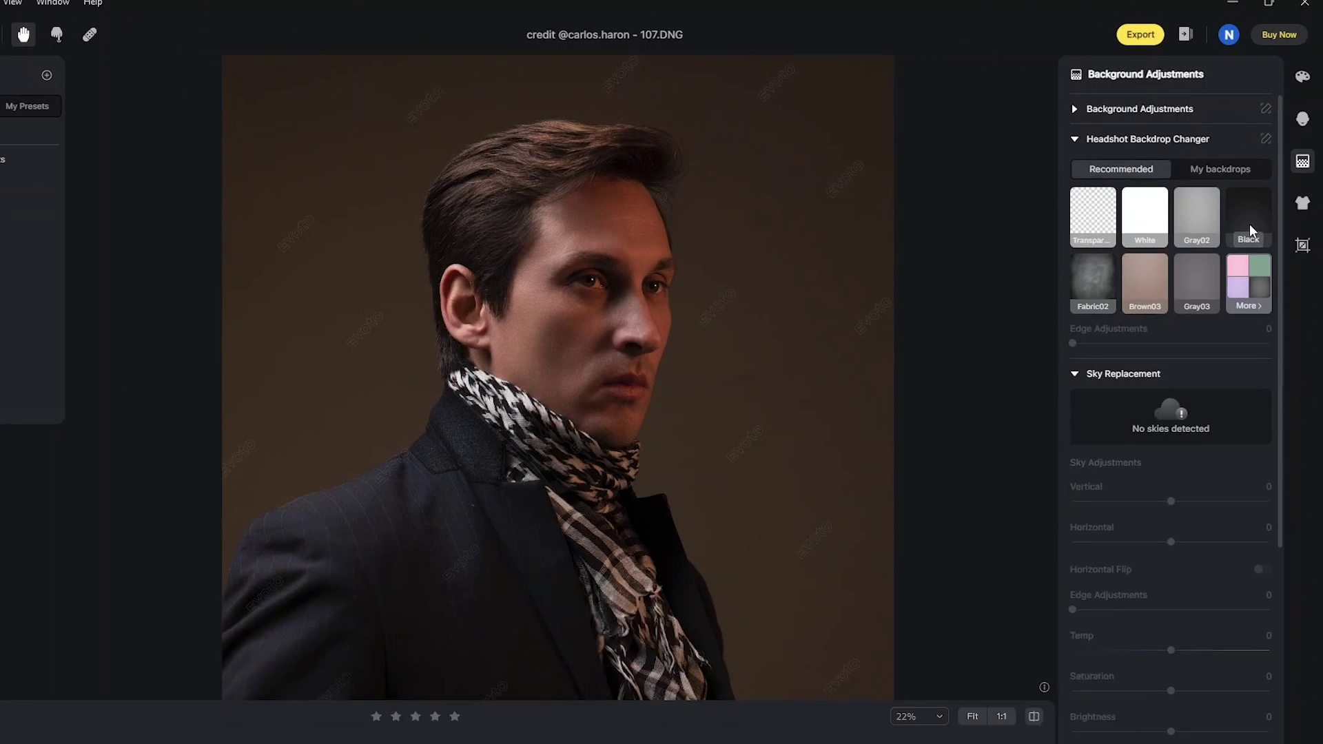
left_click(1192, 450)
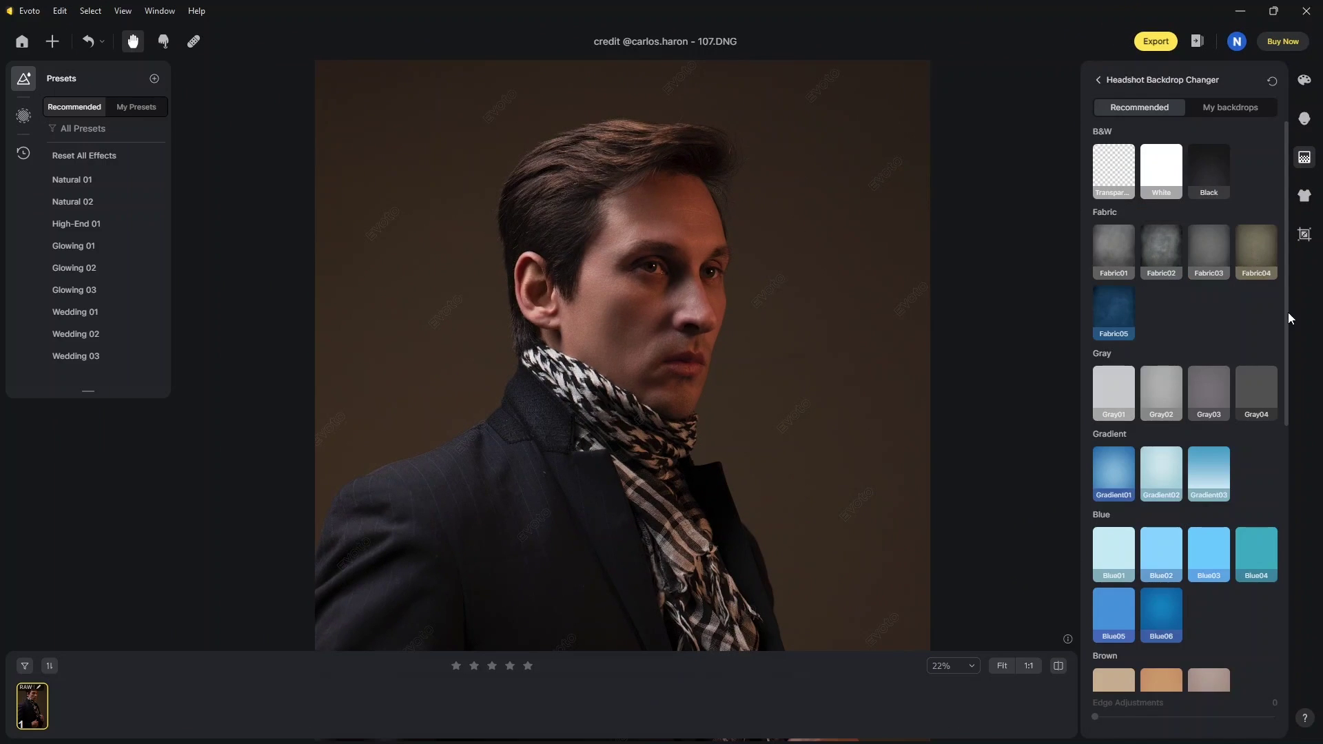
left_click(1119, 313)
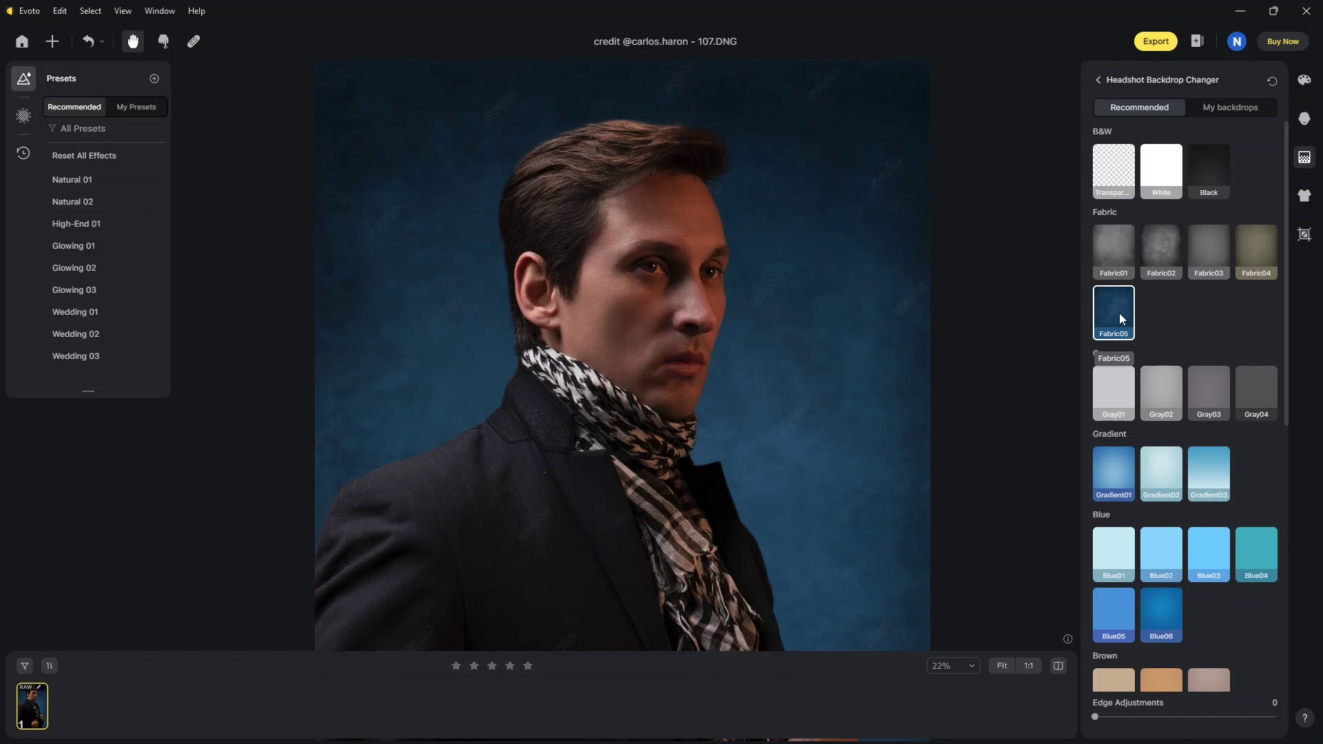
left_click(1163, 248)
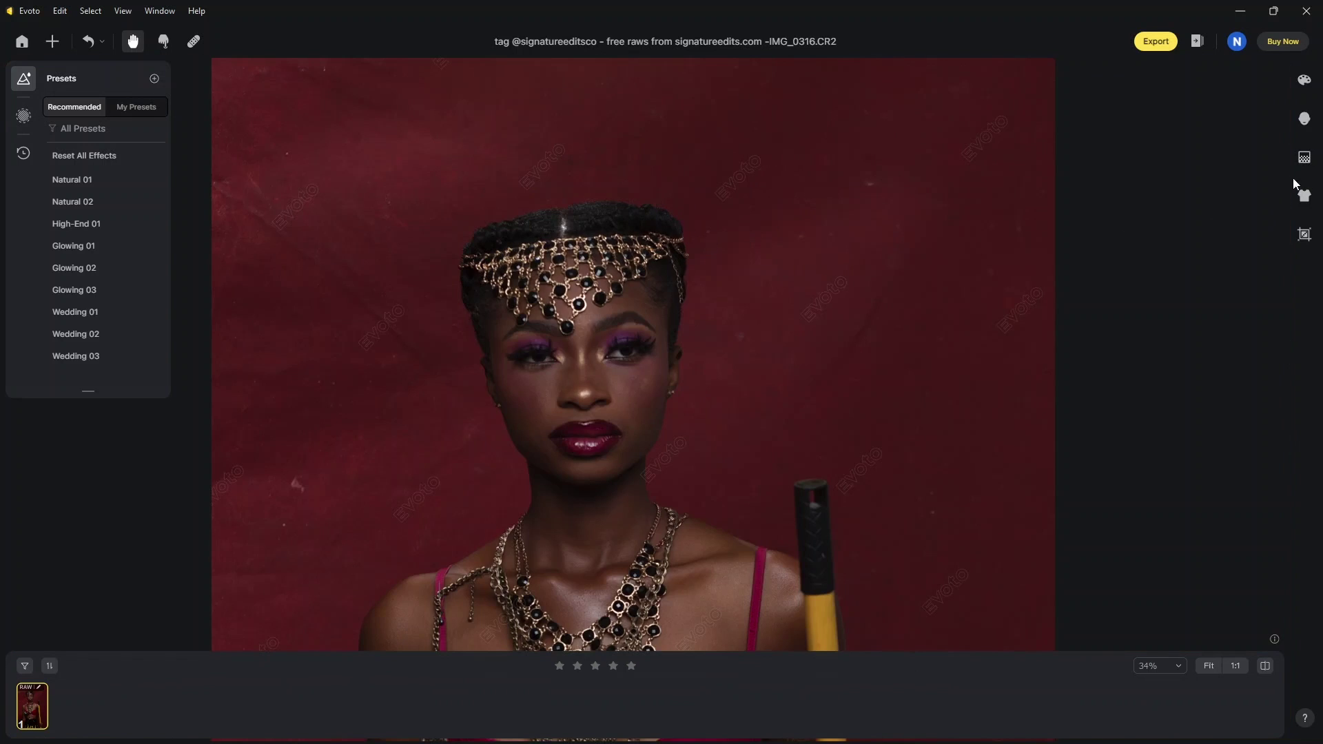
Turn on Clean Solid Backdrop for the portrait with the red background and inspect the cleaned backdrop
left_click(1304, 157)
scroll(582, 221, "up", 3)
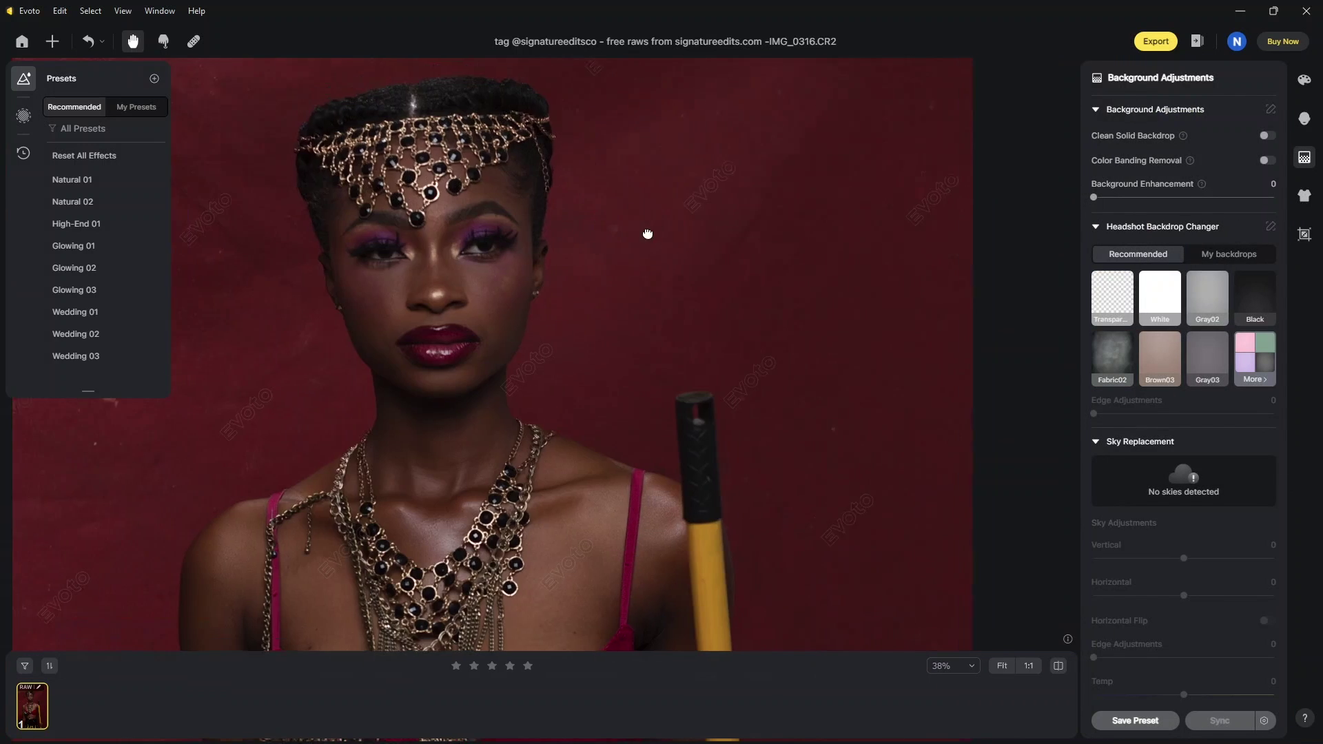
scroll(615, 207, "down", 2)
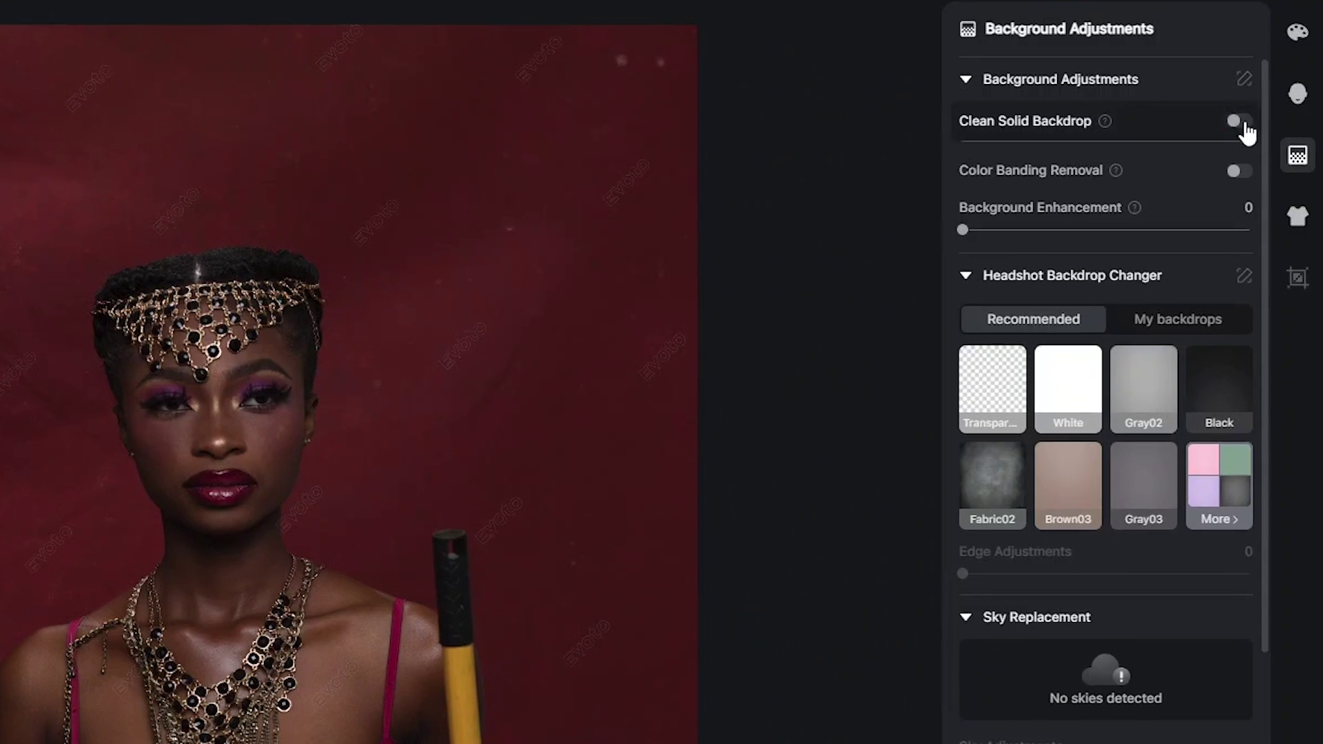
left_click(1266, 135)
scroll(172, 297, "up", 2)
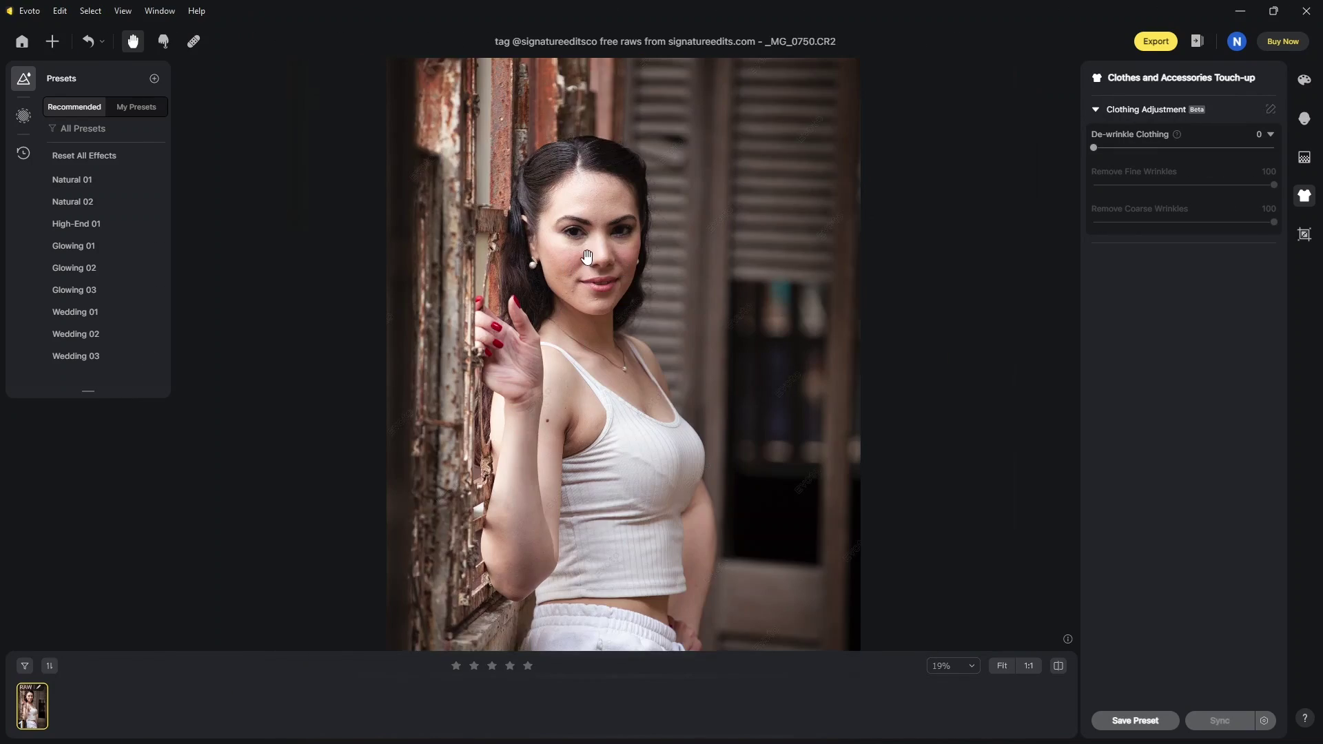
Set Freckle & Acne removal to 88 and Body Blemish removal to 100 on the portrait of the woman in the white top
scroll(587, 256, "up", 2)
scroll(606, 310, "down", 5)
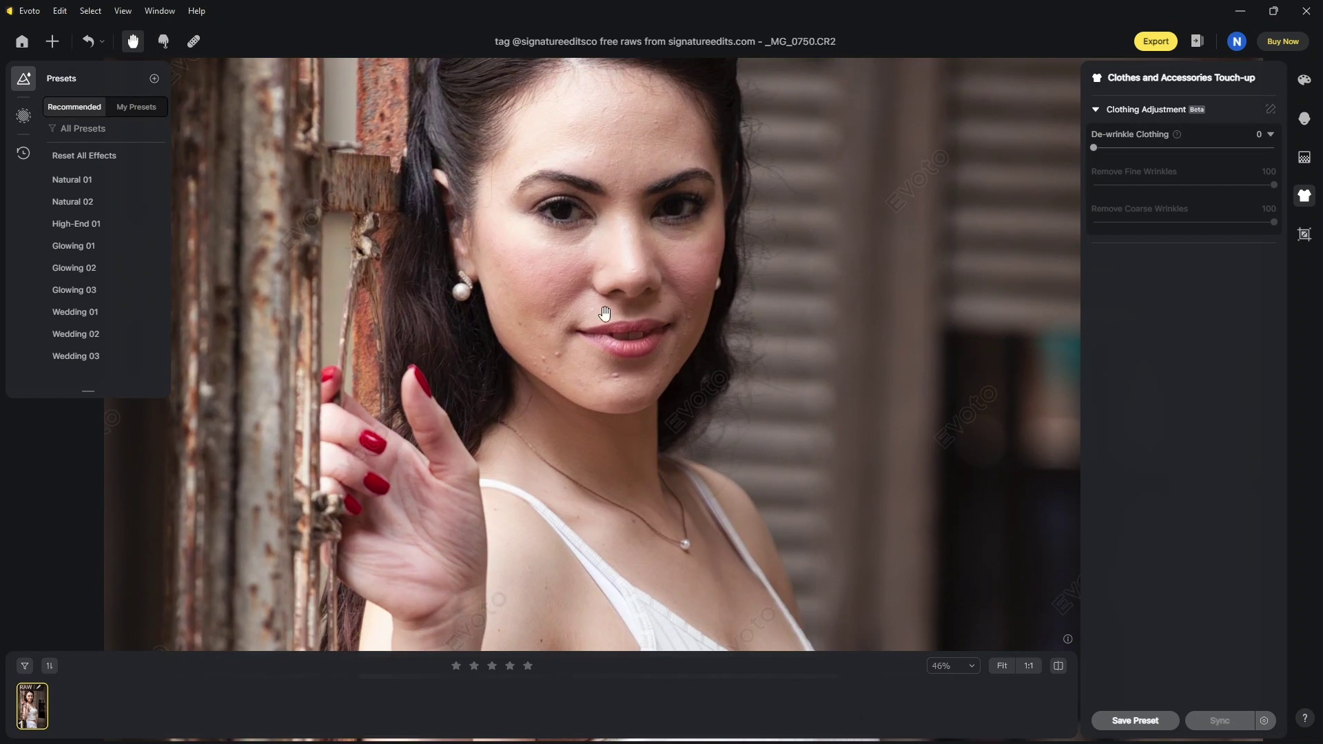
scroll(705, 469, "down", 5)
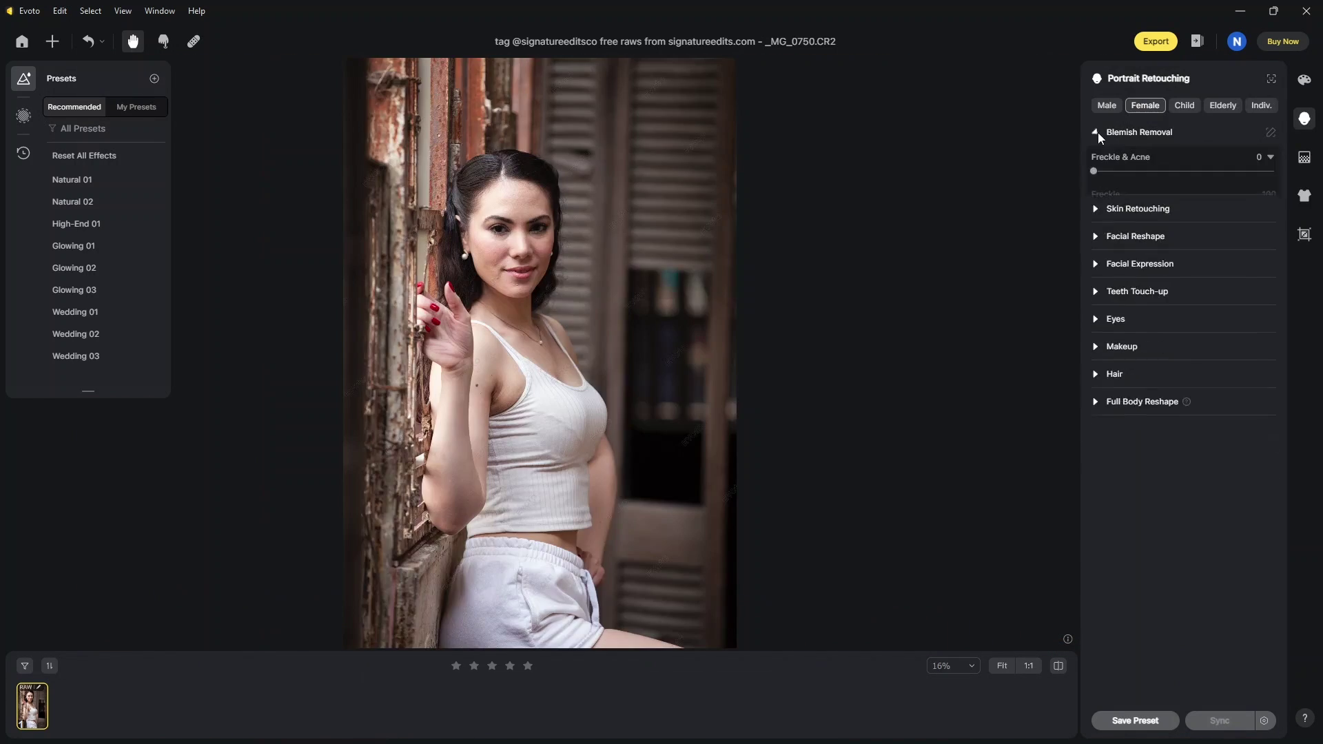
left_click(1097, 133)
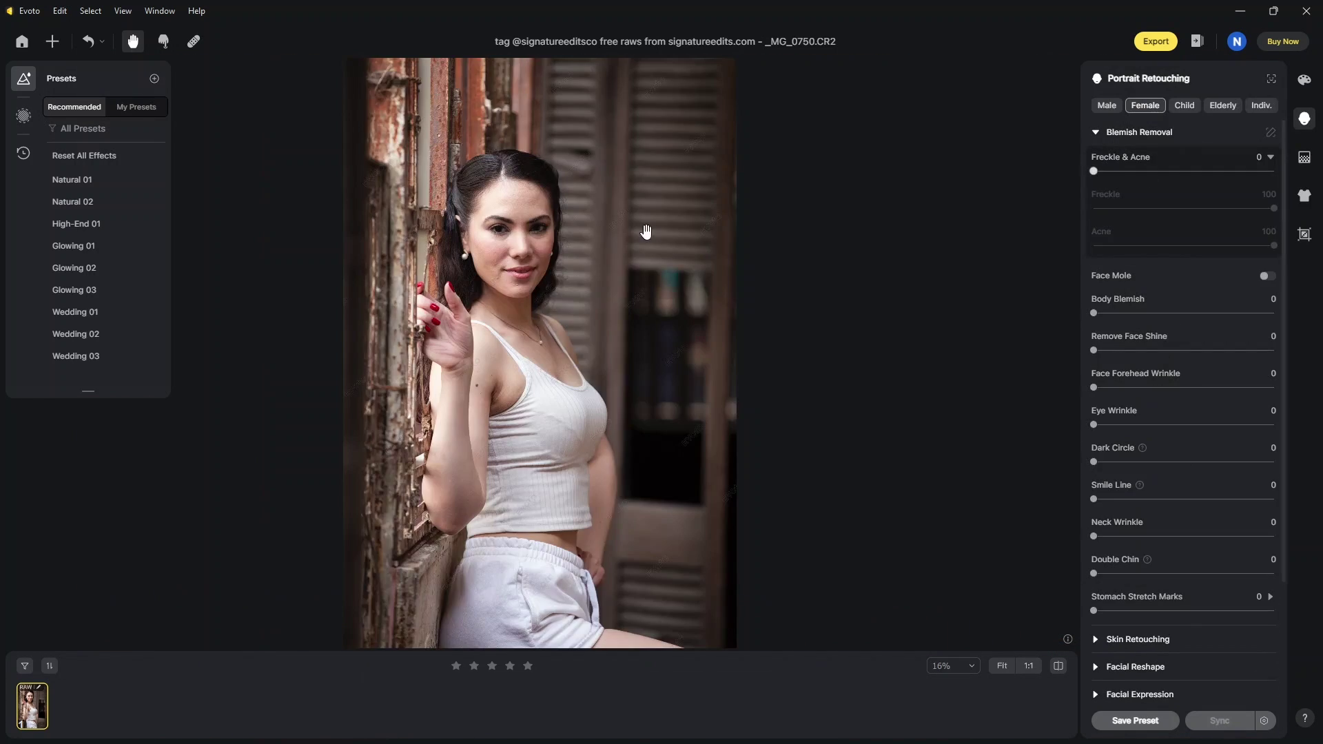
scroll(517, 250, "up", 3)
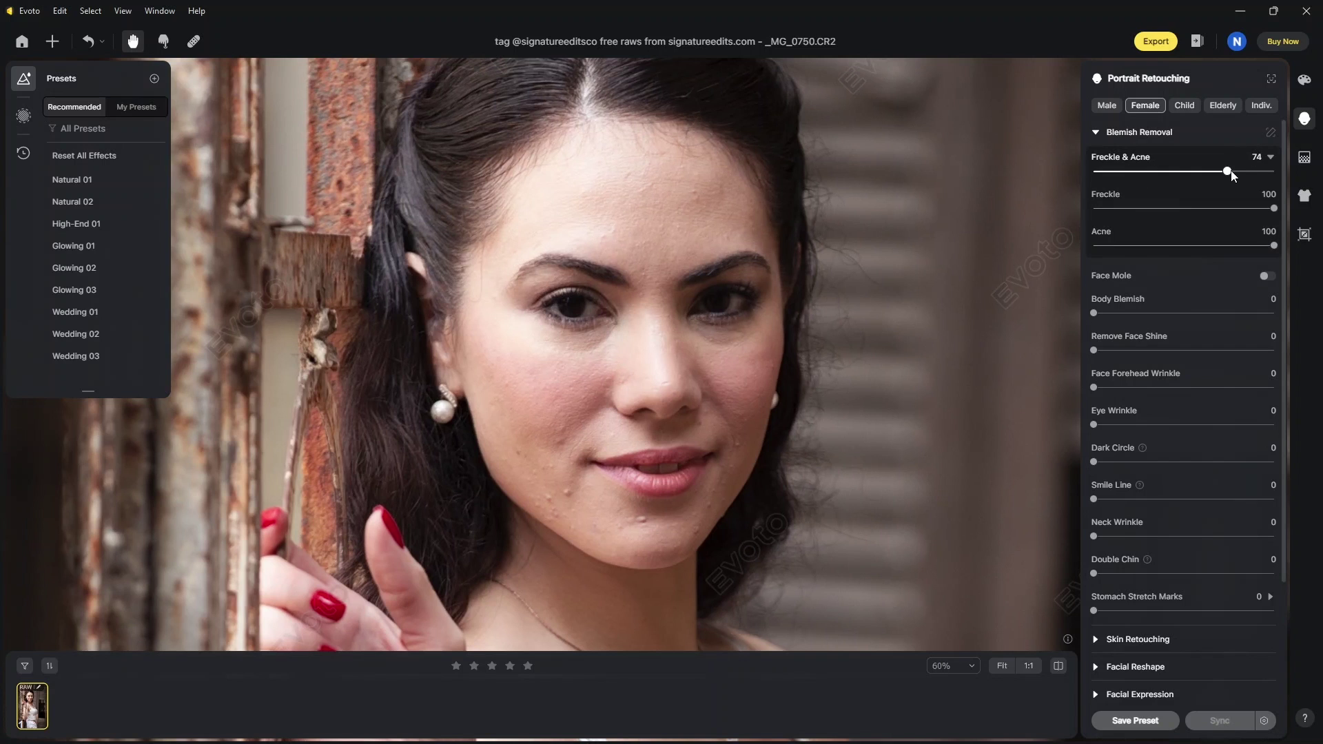
left_click_drag(1229, 172, 1254, 173)
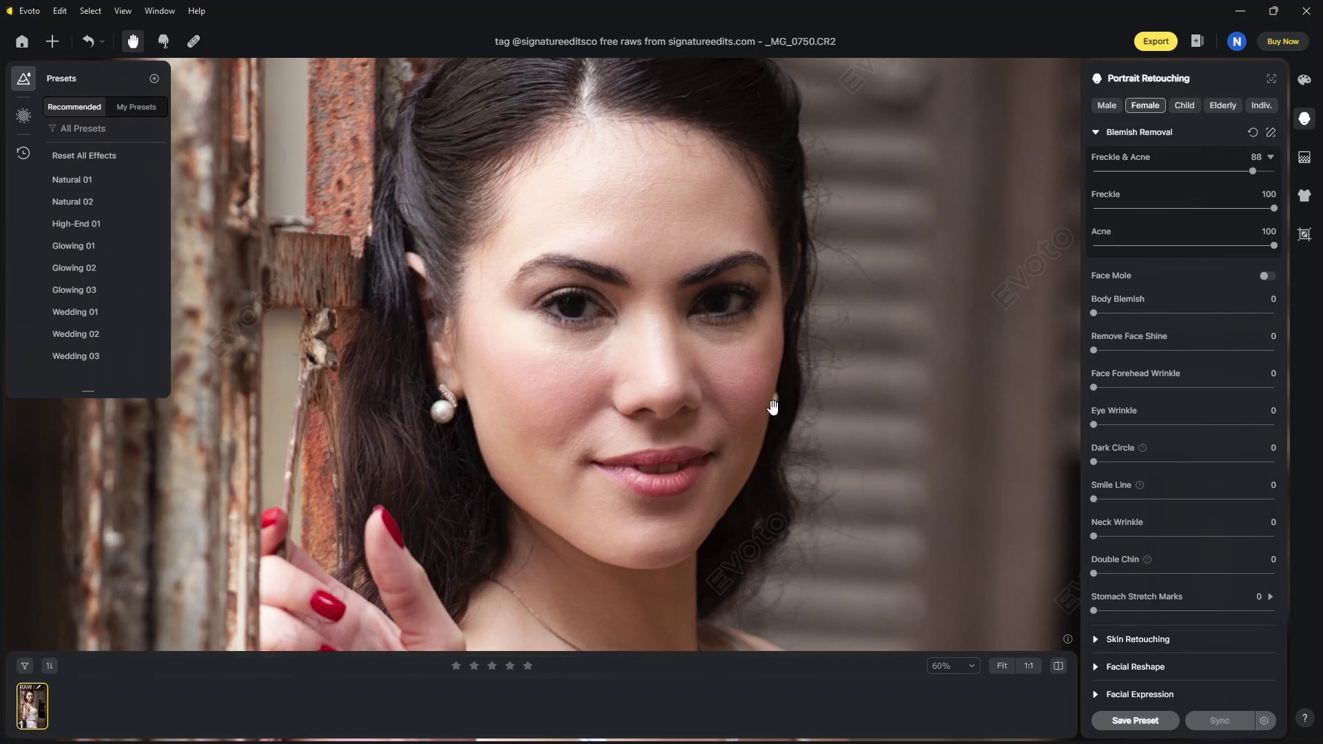
scroll(779, 403, "down", 5)
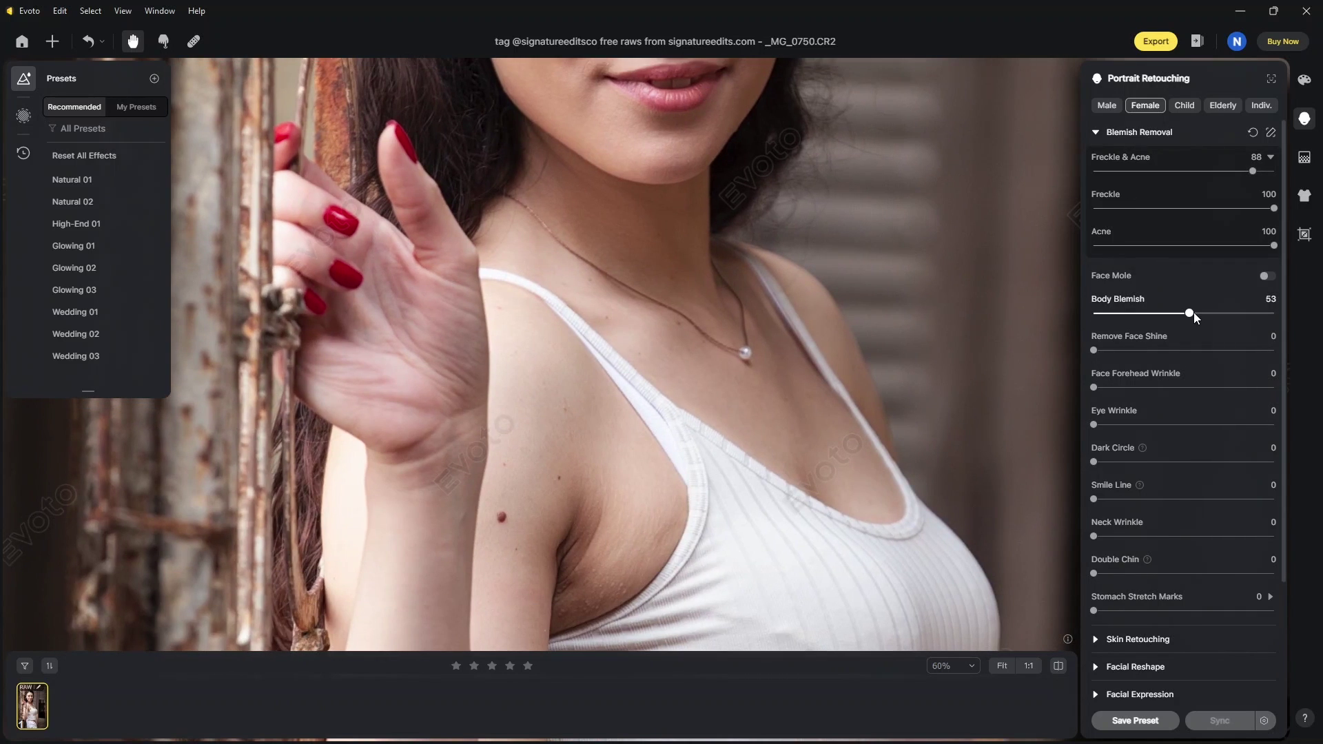
left_click_drag(1250, 319, 1276, 315)
Set Eye Wrinkle and Dark Circle removal to 100, Neck Wrinkle to 89 and Double Chin to 91
scroll(912, 295, "up", 5)
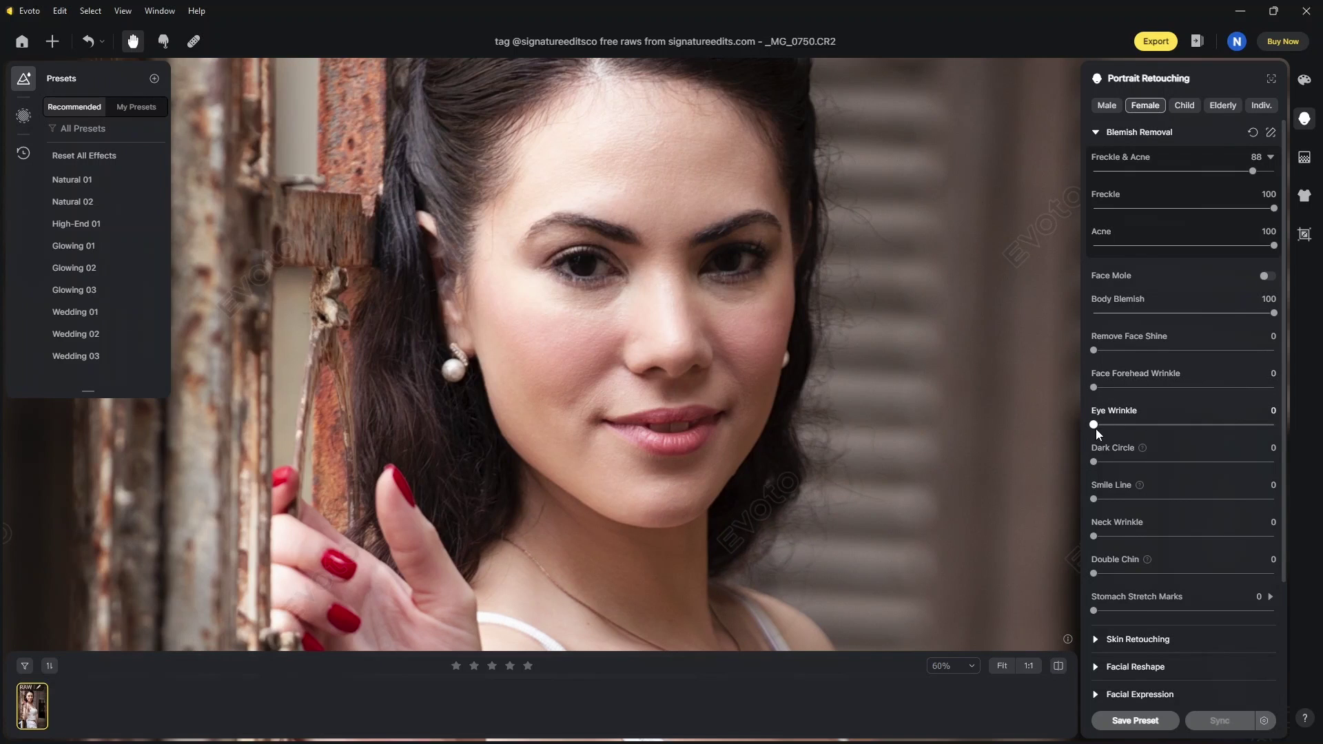
left_click_drag(1094, 425, 1275, 427)
left_click_drag(1094, 462, 1272, 467)
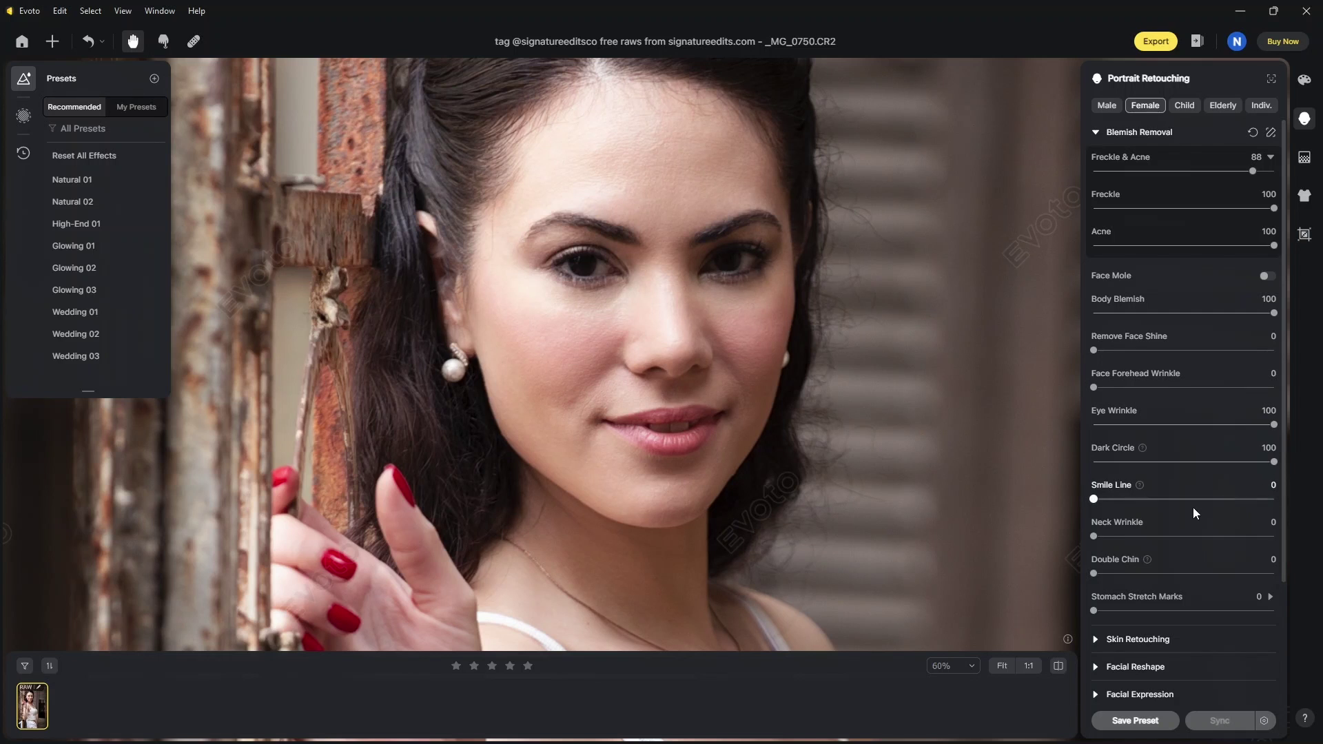
left_click_drag(1117, 536, 1254, 537)
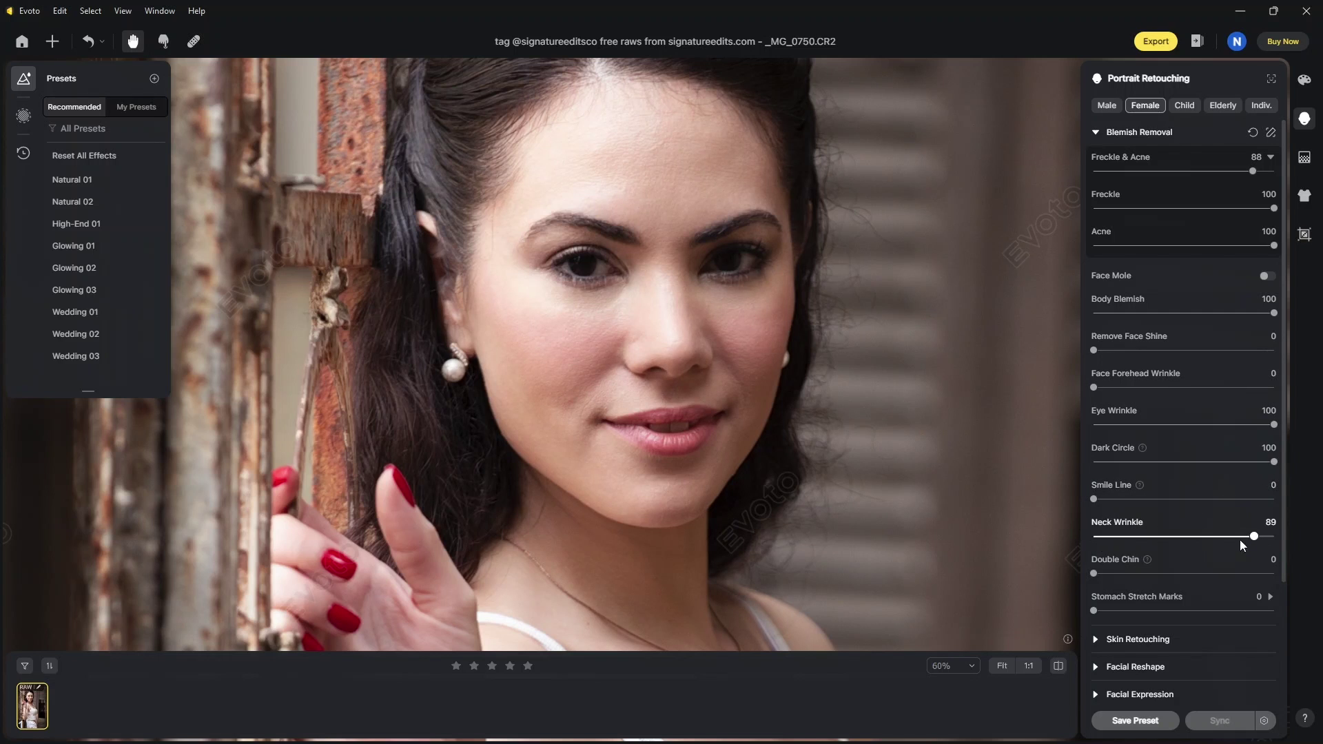
left_click_drag(1094, 573, 1259, 575)
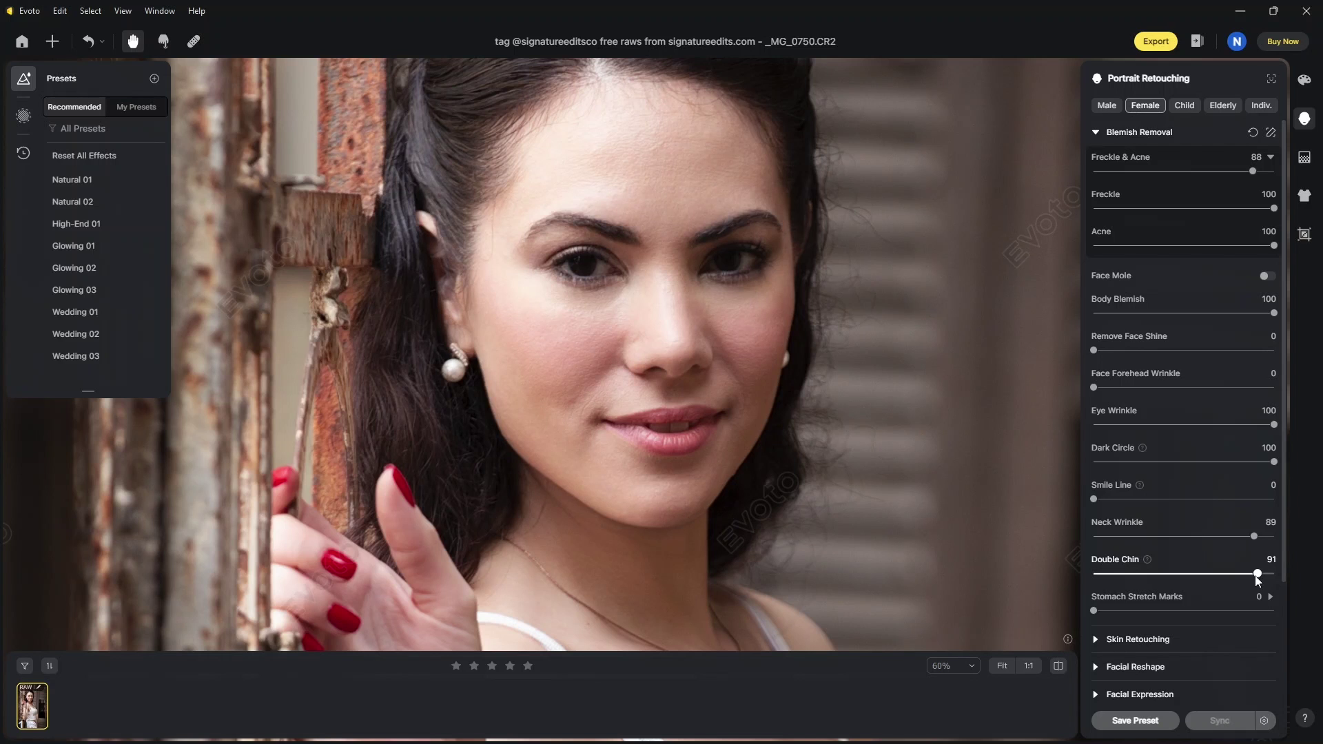
left_click(1096, 132)
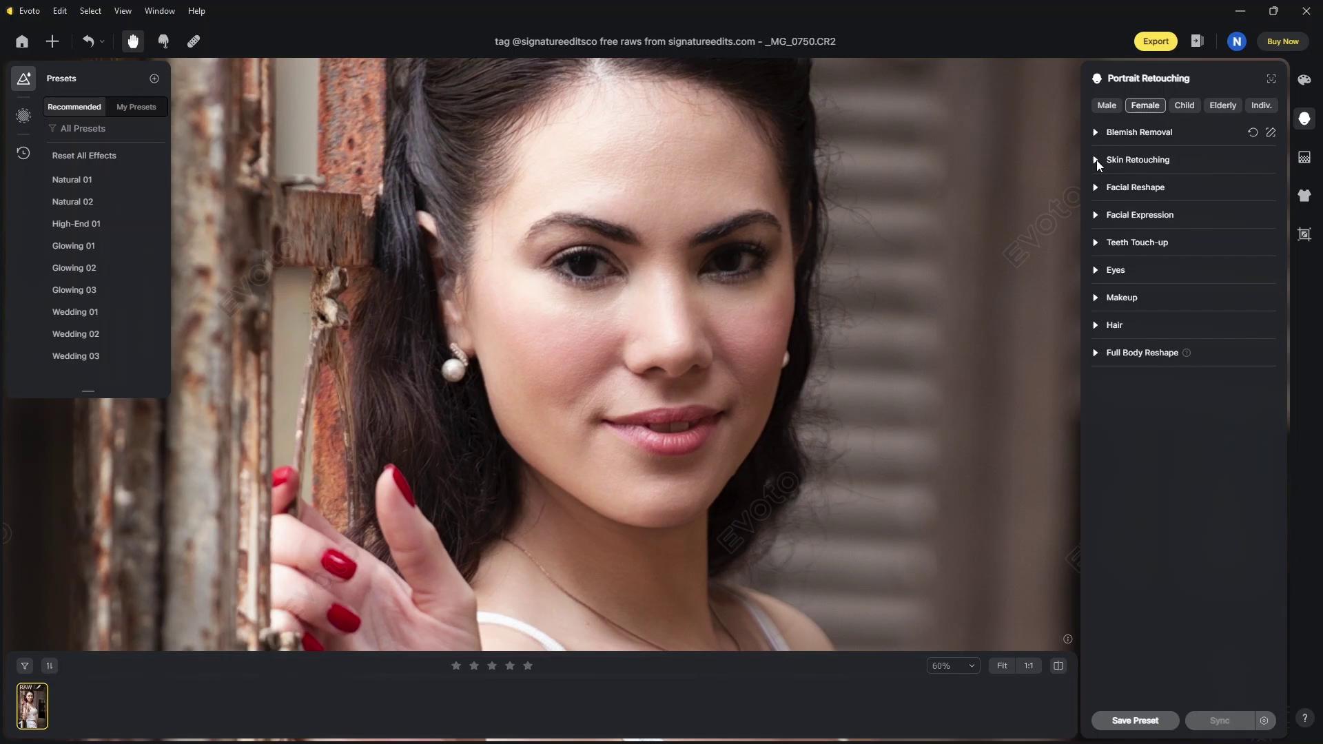
Set the Smooth Face Skin (Dodge & Burn) retouching to 100 on the woman's face
left_click(1097, 159)
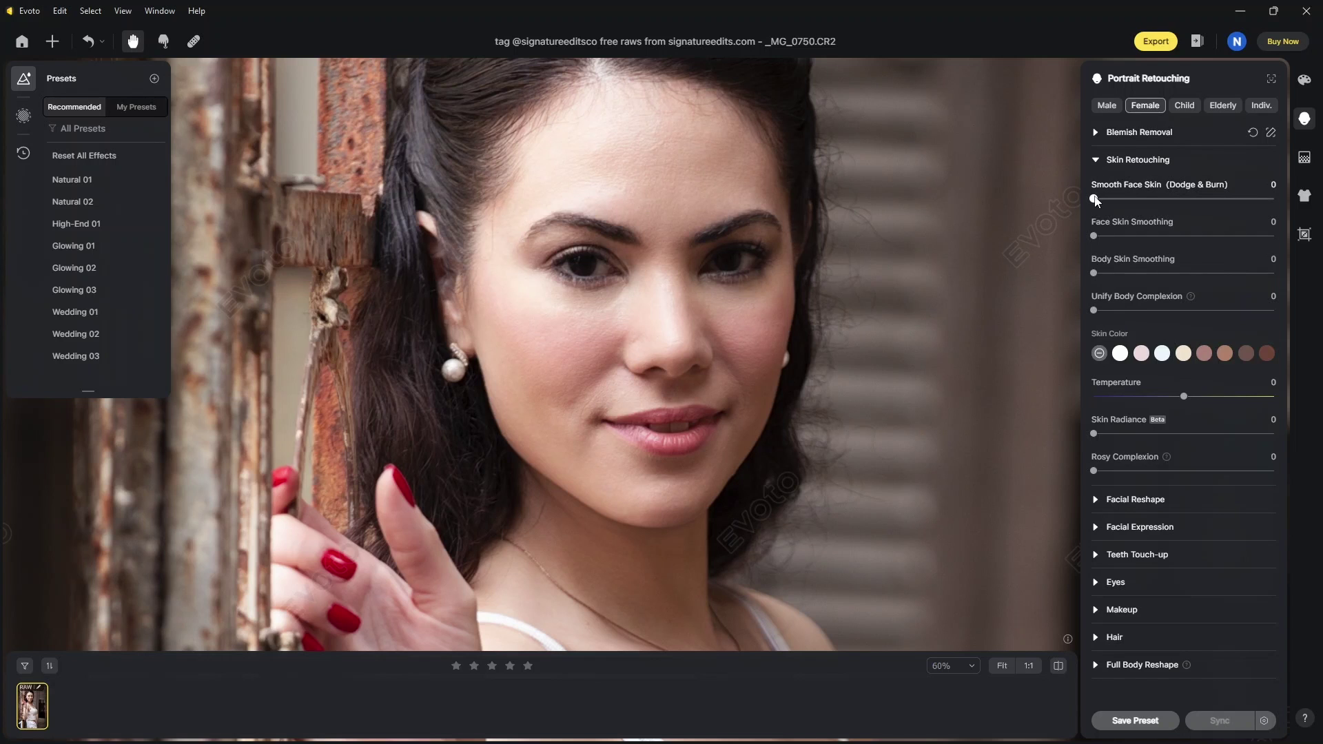
left_click_drag(1094, 198, 1262, 204)
left_click_drag(1276, 197, 1098, 201)
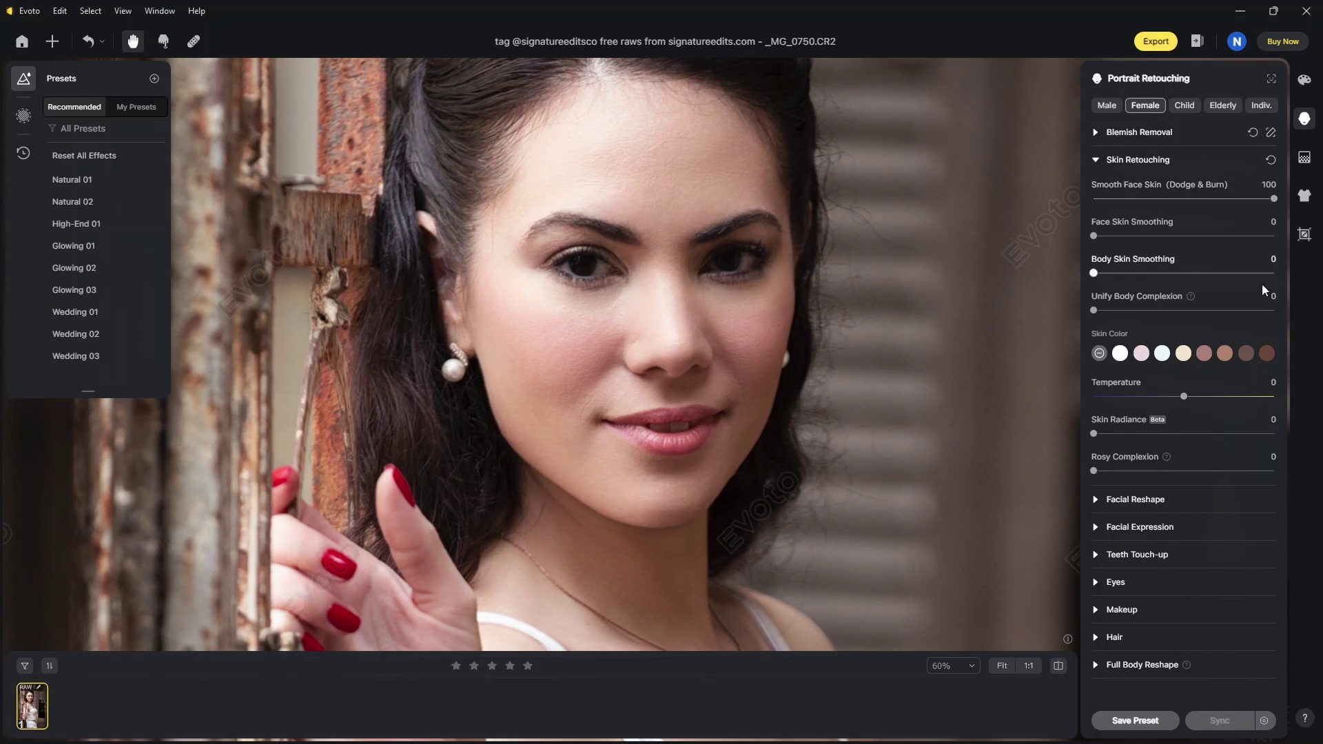
left_click(1137, 159)
Set the red vein removal in the woman's eyes to 100 and raise the eye brightness
left_click(1113, 269)
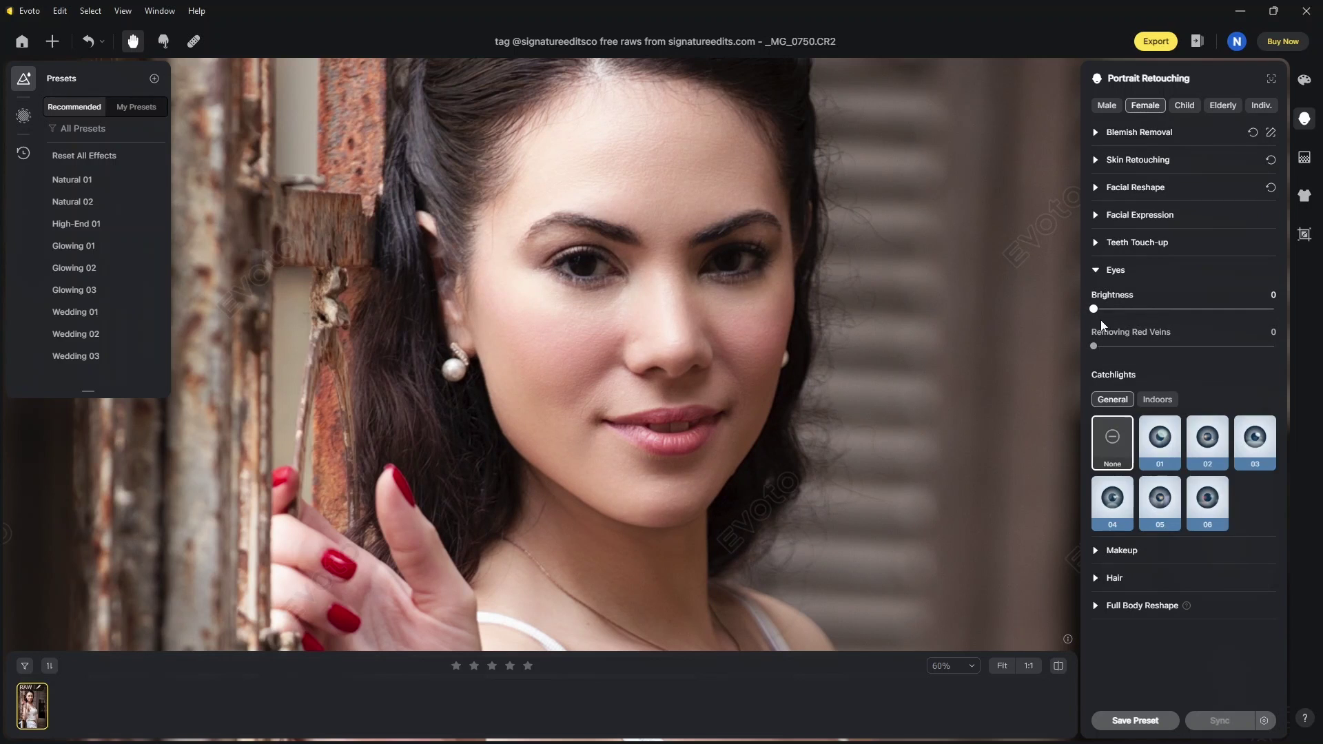
scroll(646, 230, "up", 4)
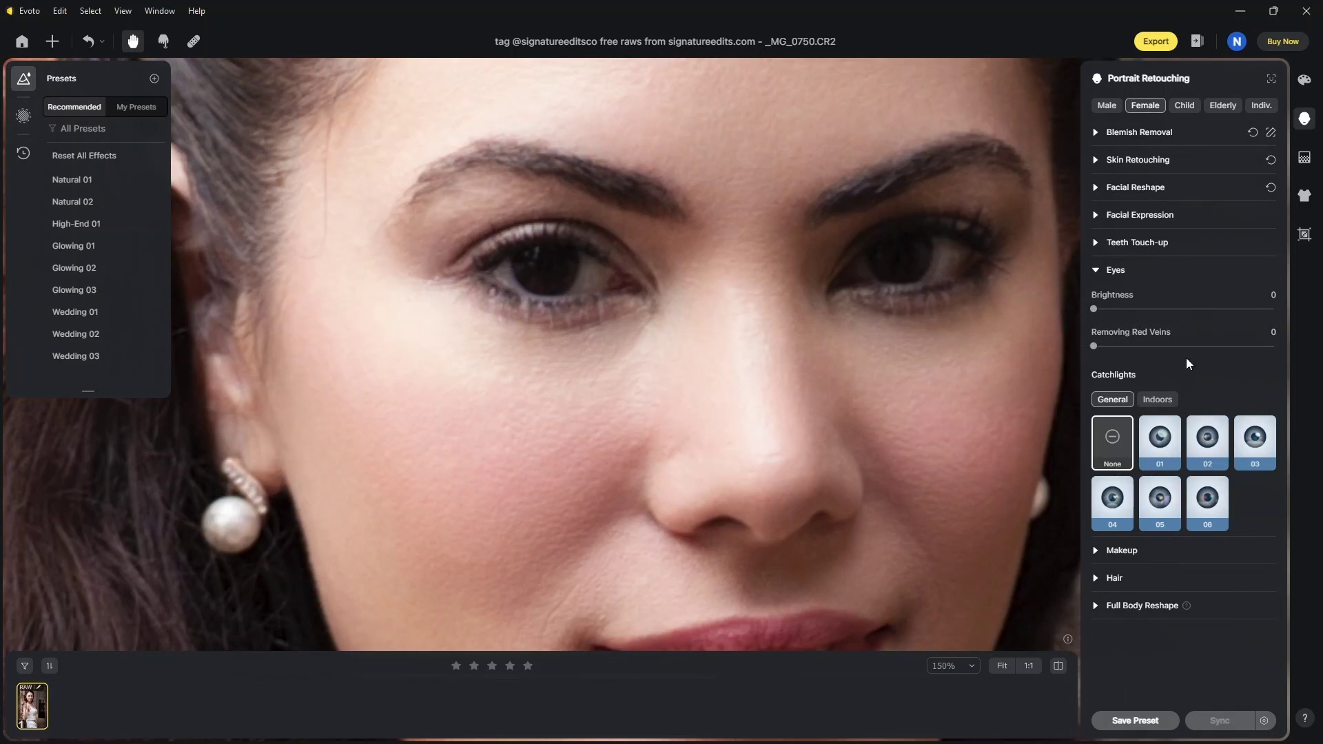
left_click_drag(1098, 346, 1296, 357)
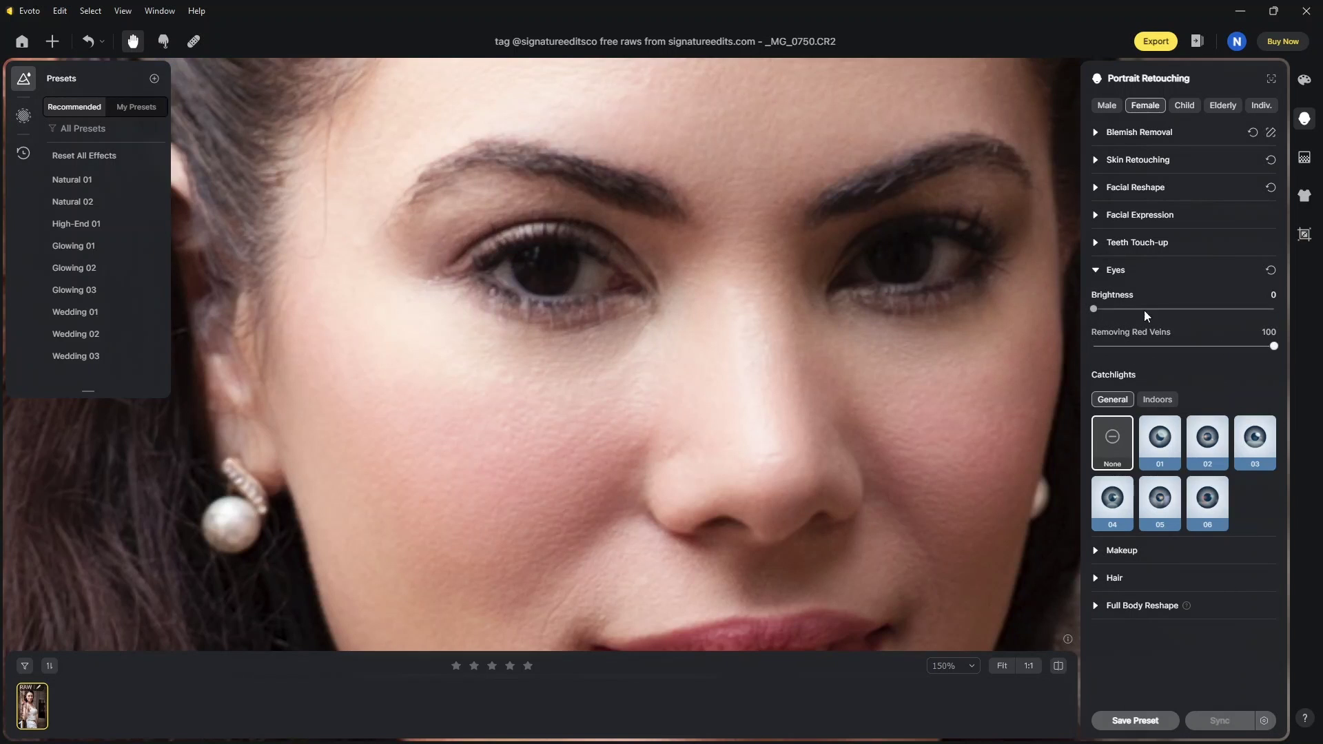
left_click_drag(1094, 309, 1177, 314)
left_click(1096, 271)
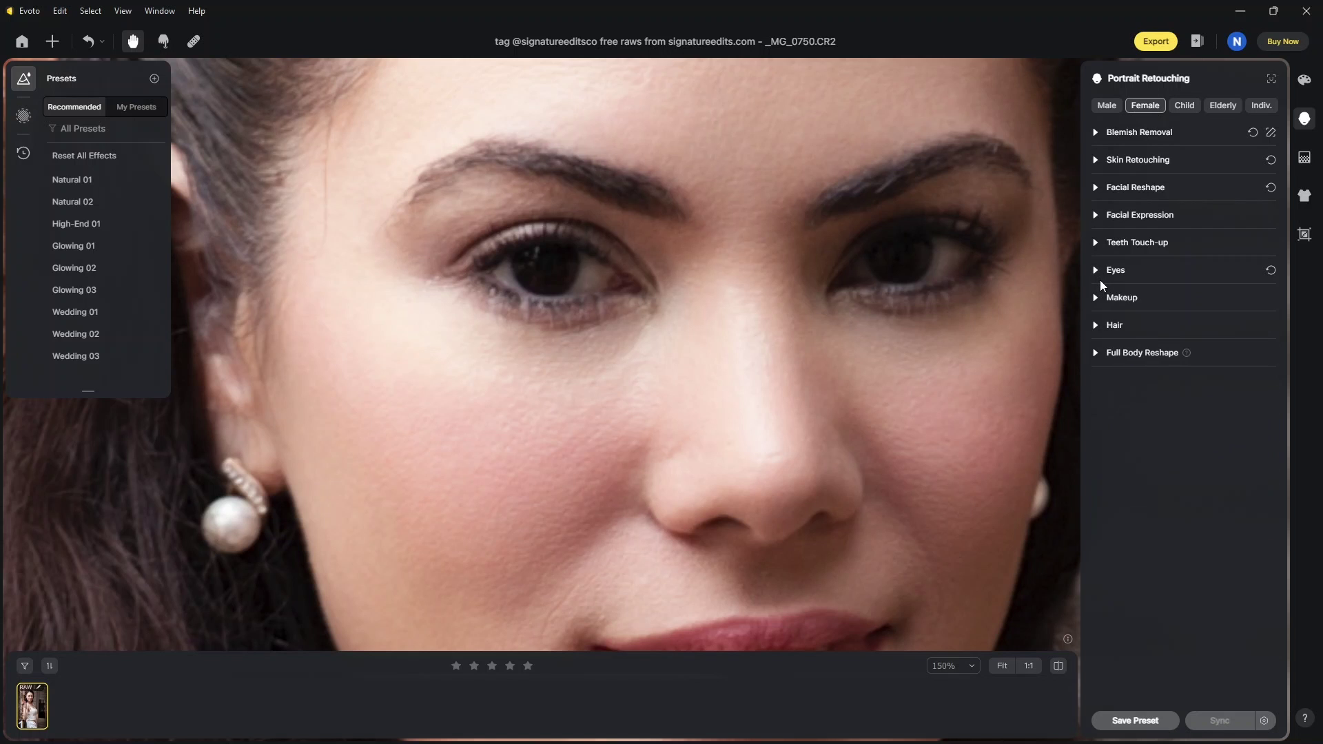
Retouch the woman's hair with Remove Stray Hairs at 58 and Hair Gaps at 67
scroll(810, 283, "down", 3)
scroll(822, 295, "down", 3)
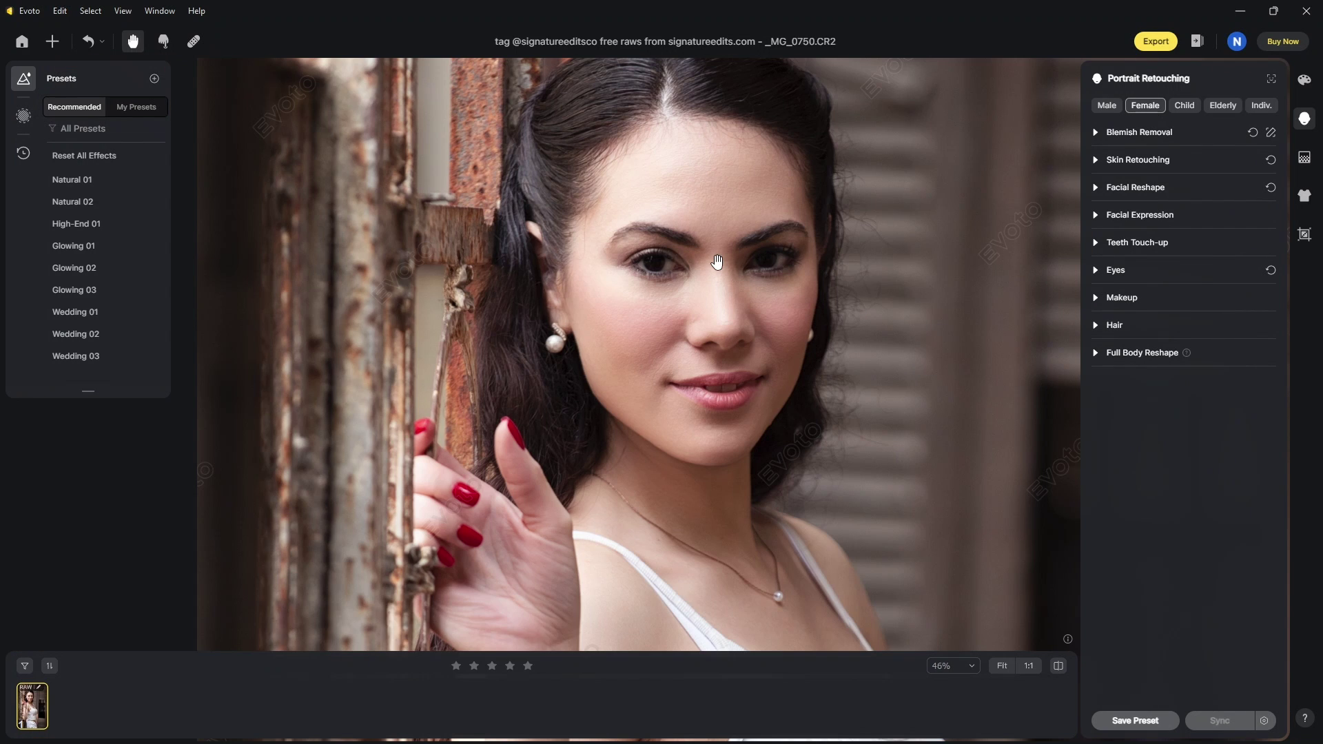
left_click(1097, 326)
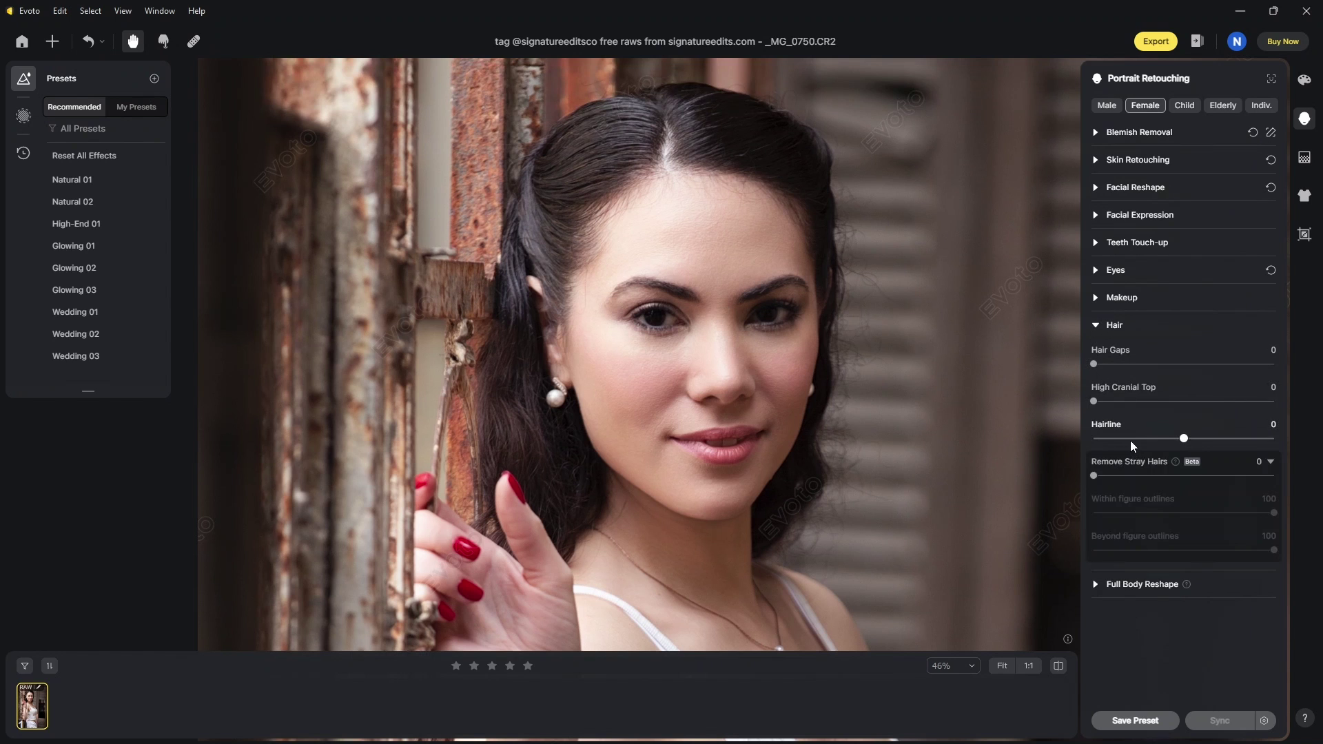
left_click_drag(1093, 475, 1197, 475)
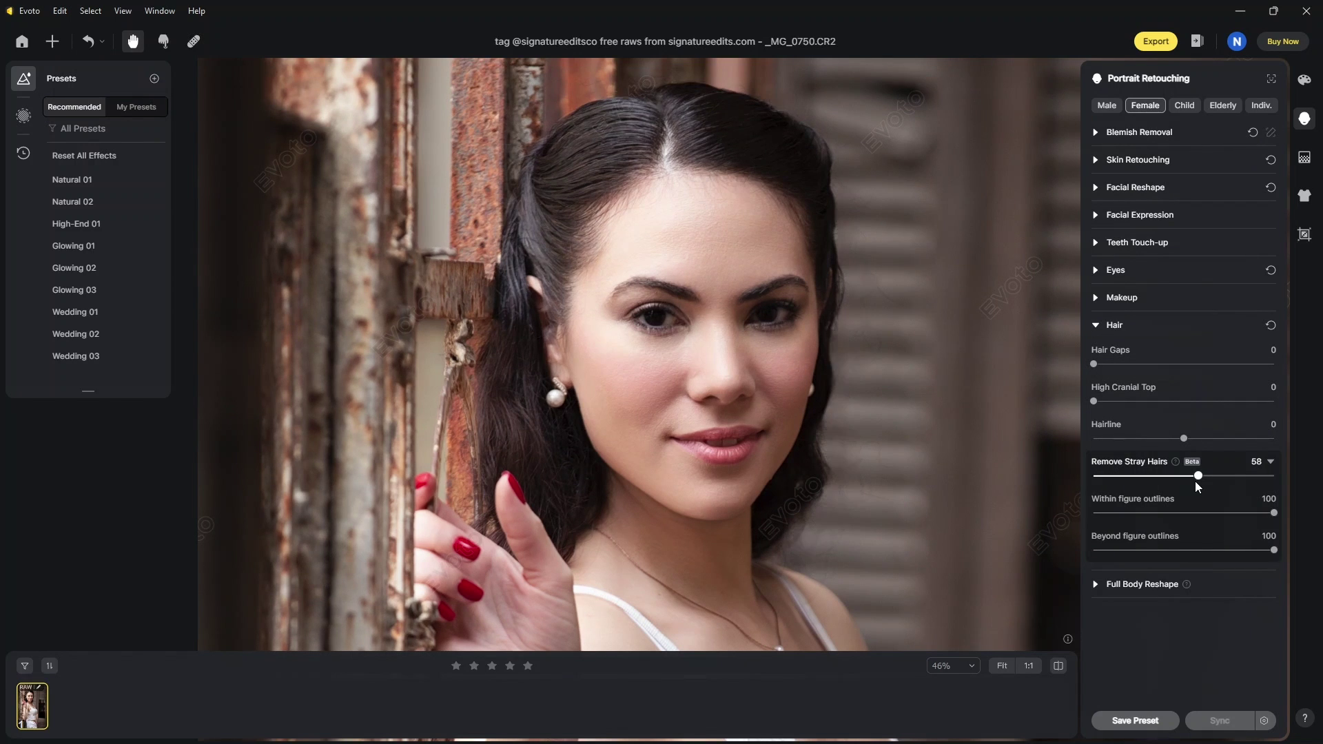
scroll(678, 160, "up", 3)
left_click_drag(679, 160, 682, 241)
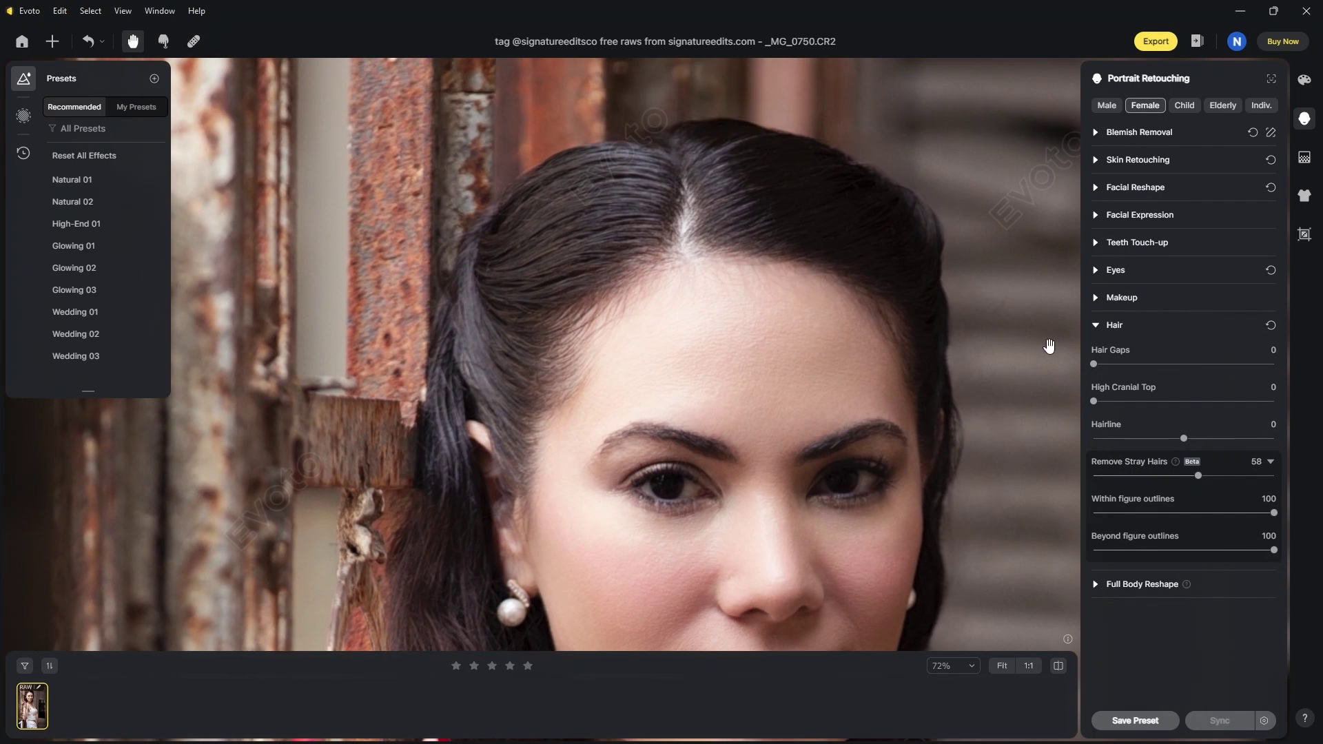
left_click_drag(1095, 364, 1214, 364)
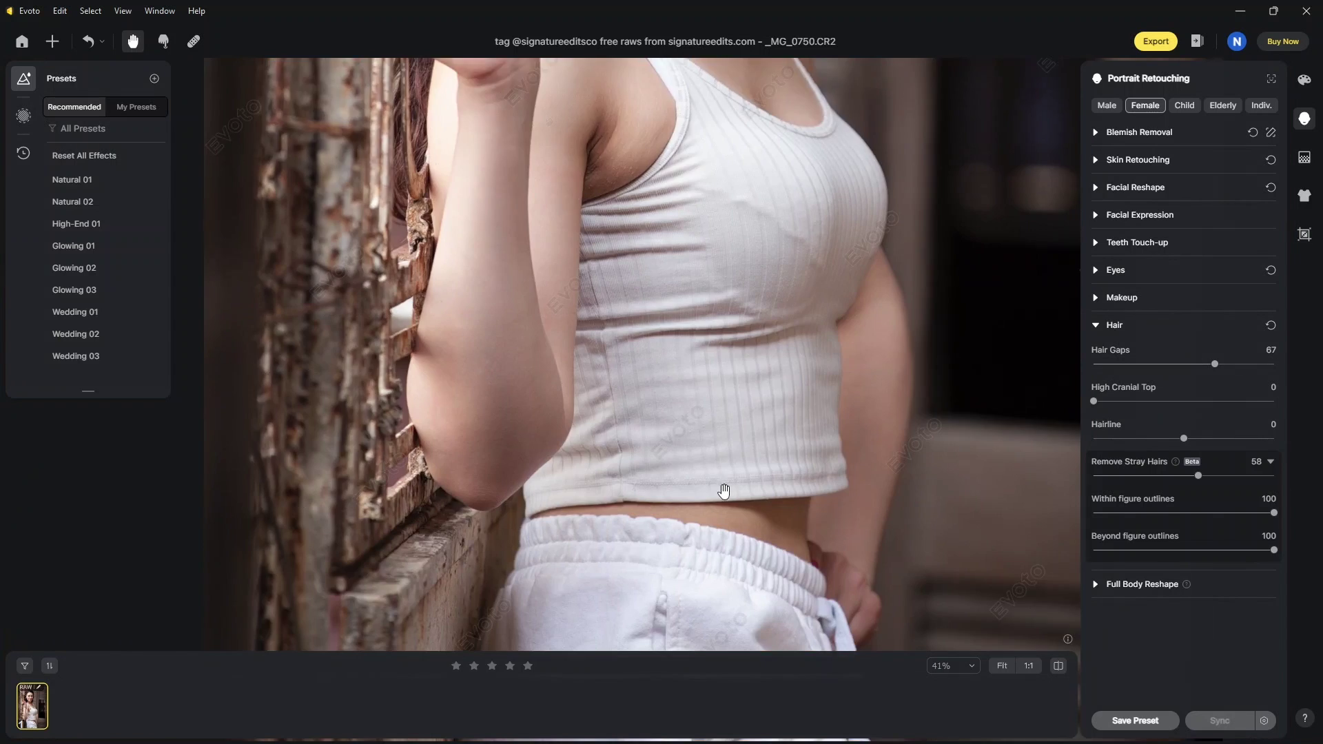
Smooth the creases in the woman's top and shorts by setting De-wrinkle Clothing to 90
left_click_drag(724, 491, 714, 375)
scroll(714, 376, "down", 2)
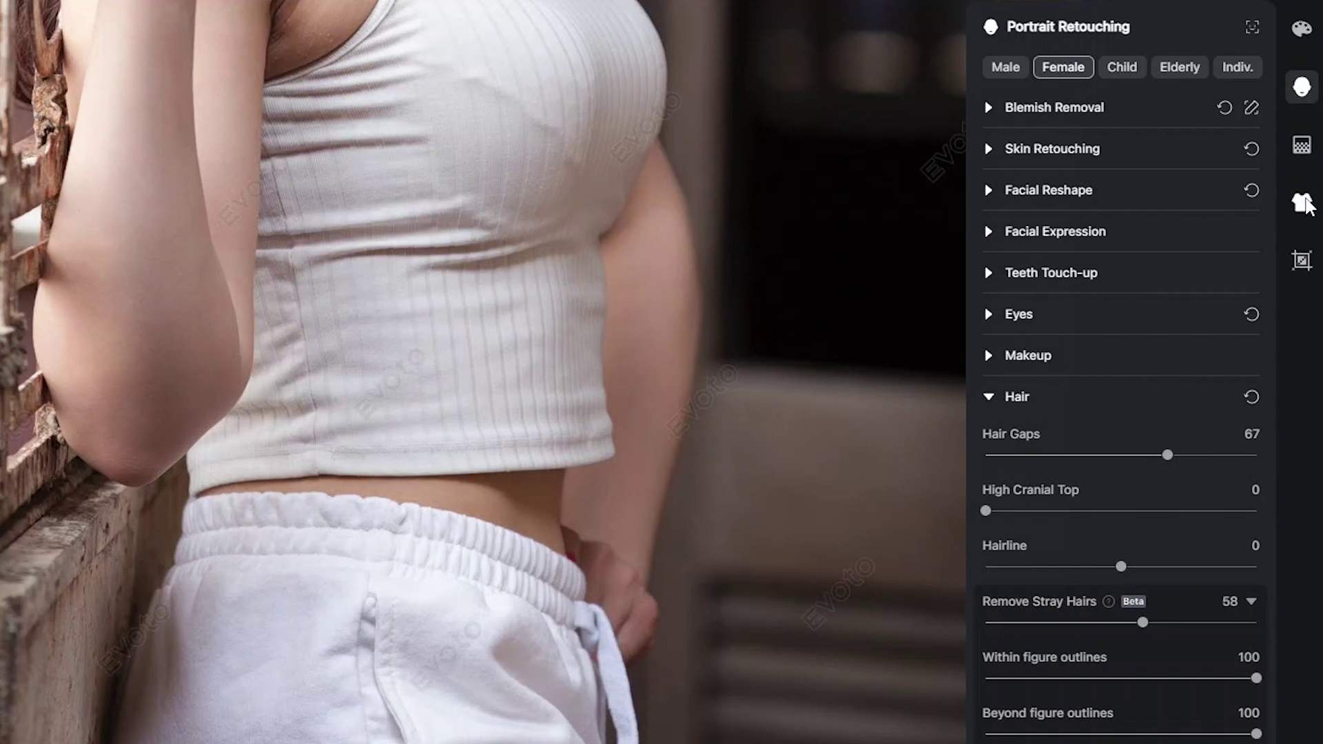
left_click(1304, 204)
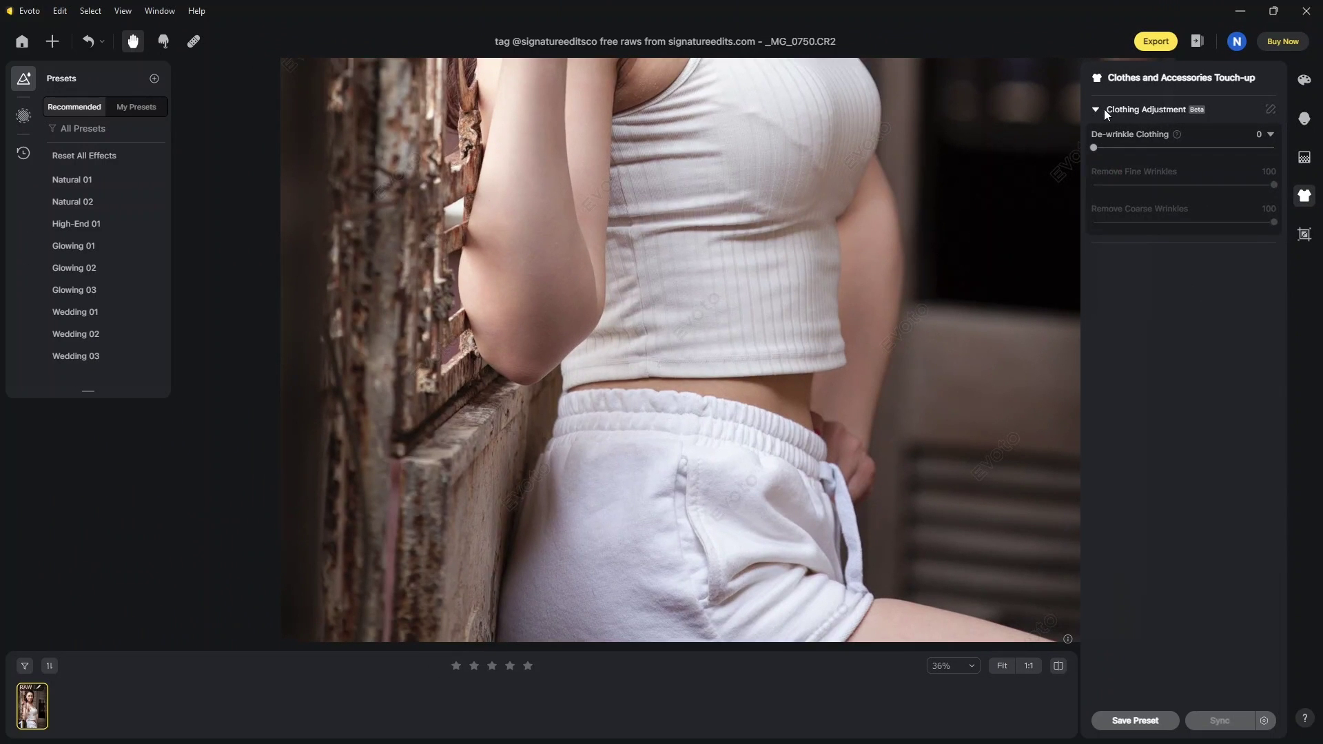
left_click_drag(1095, 148, 1173, 152)
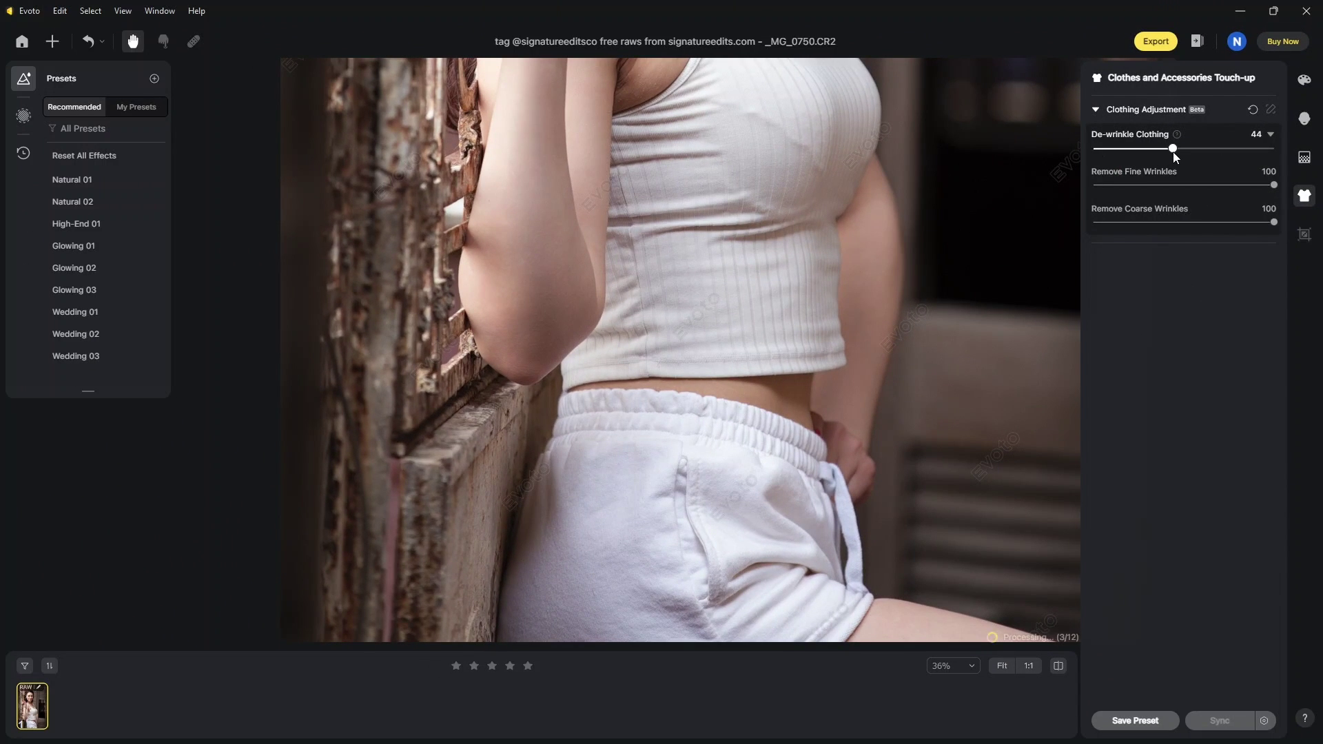
left_click_drag(1174, 150, 1255, 150)
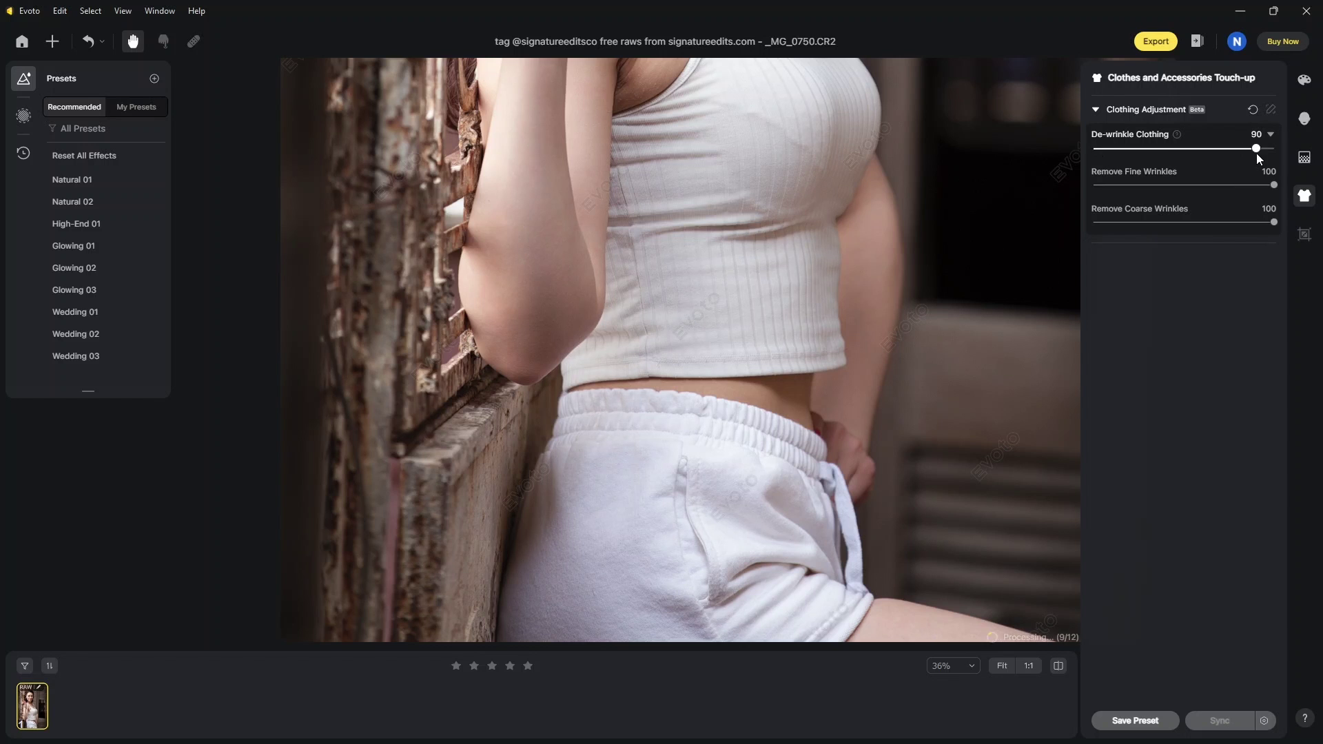
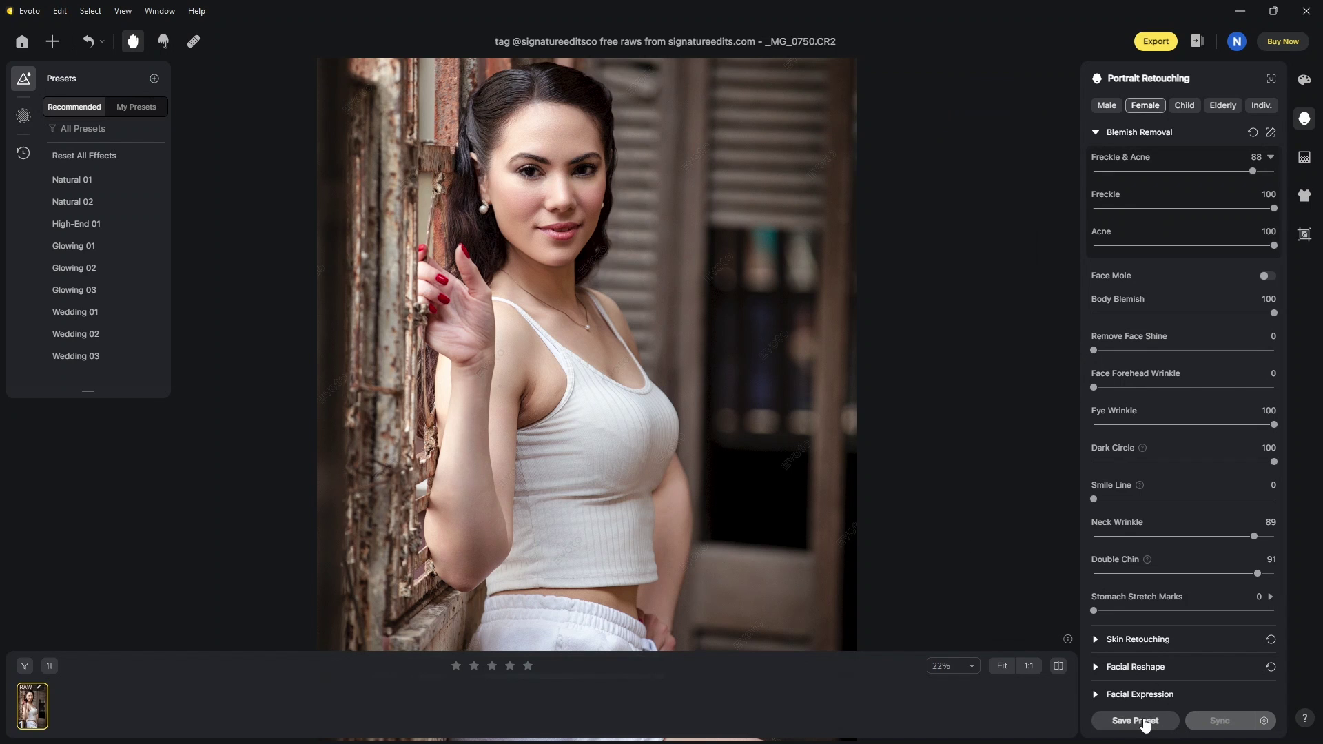
Save the current edits as a Combination preset named "My Preset" in the group "My Group"
scroll(1155, 573, "down", 1)
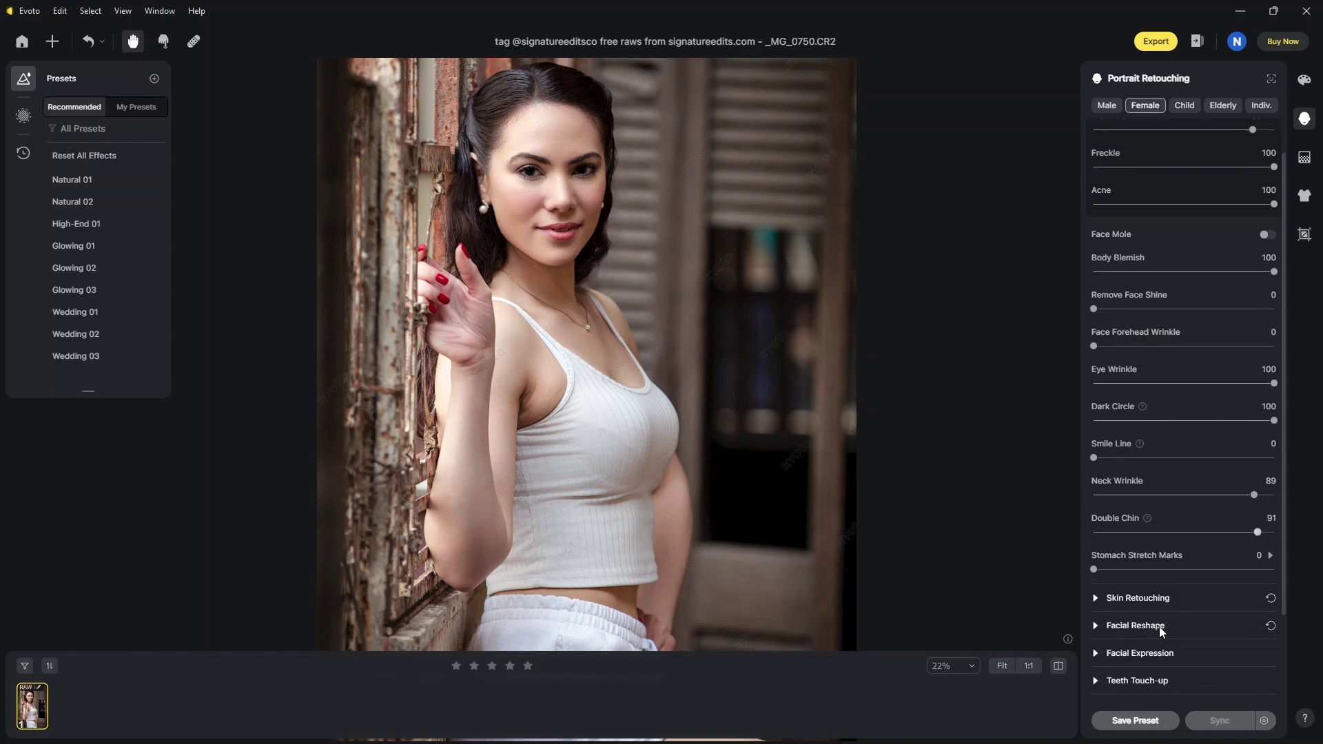
left_click(1137, 720)
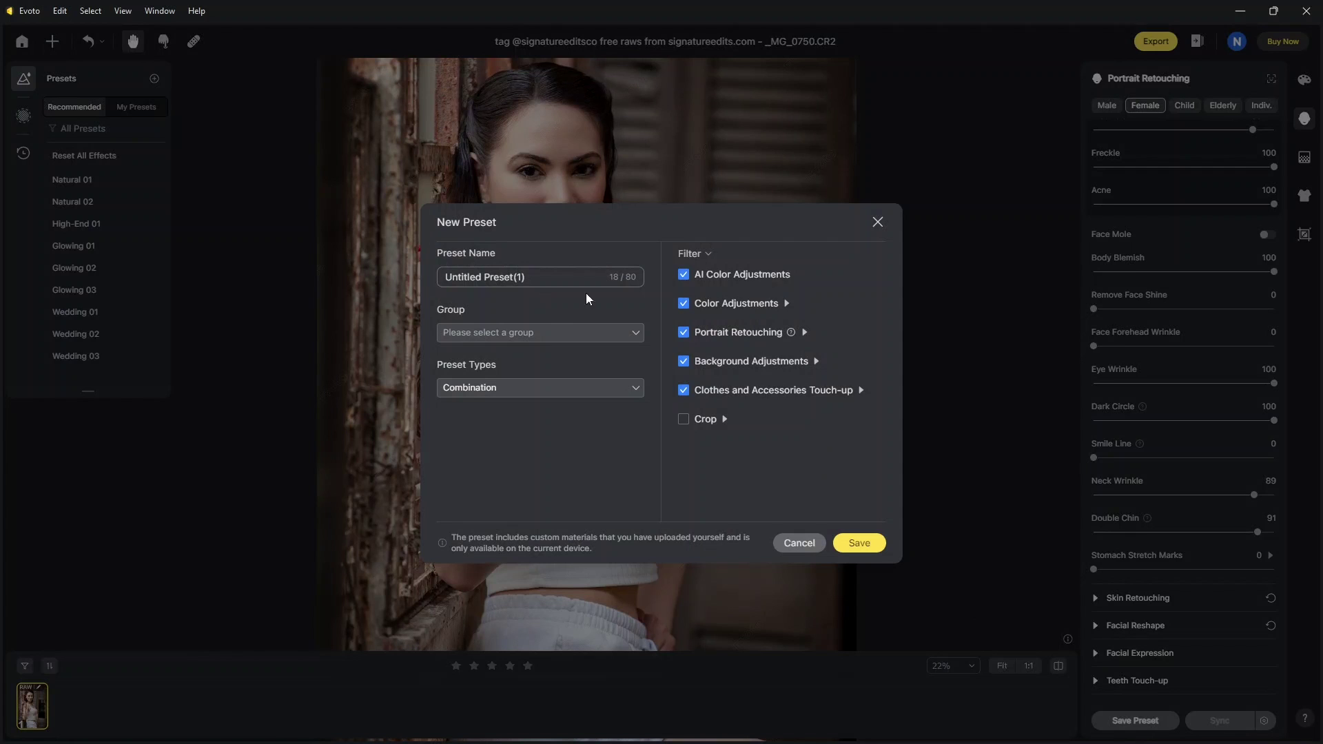
left_click(684, 276)
left_click(683, 304)
left_click(585, 276)
type("My")
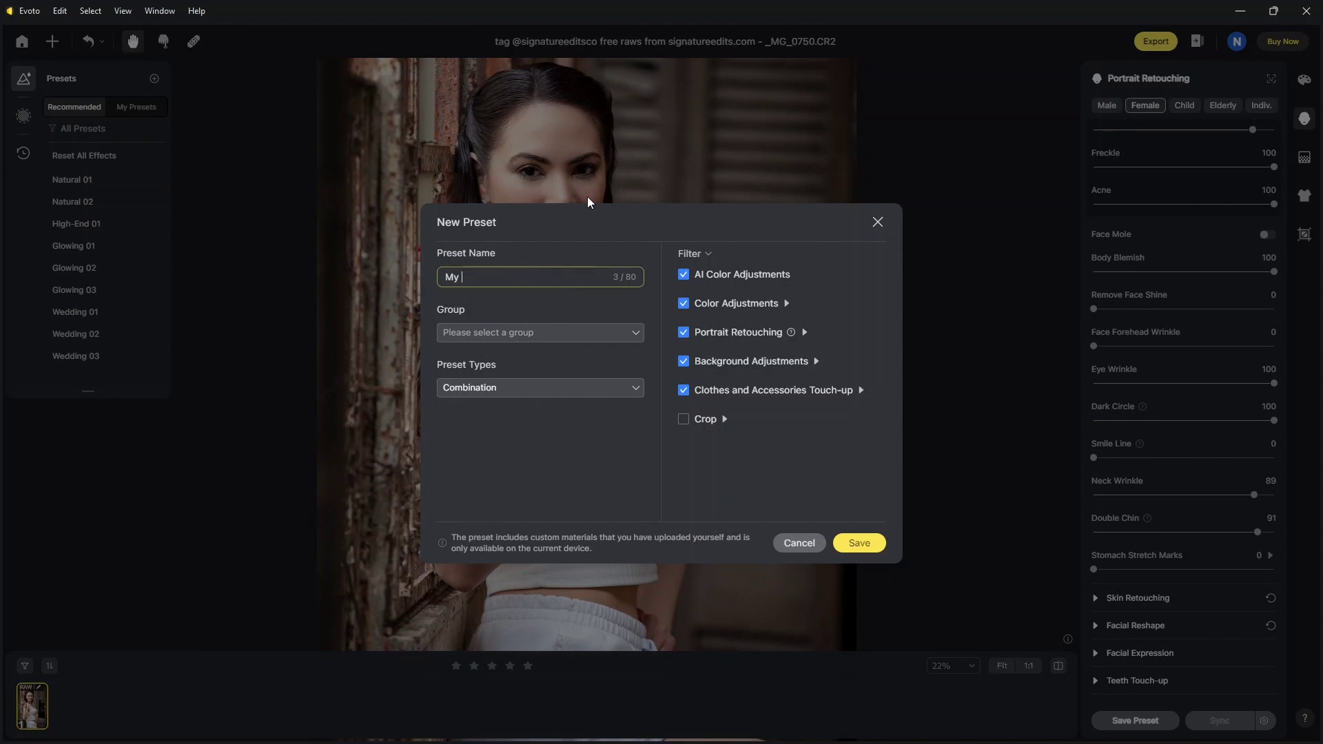
type("Preset")
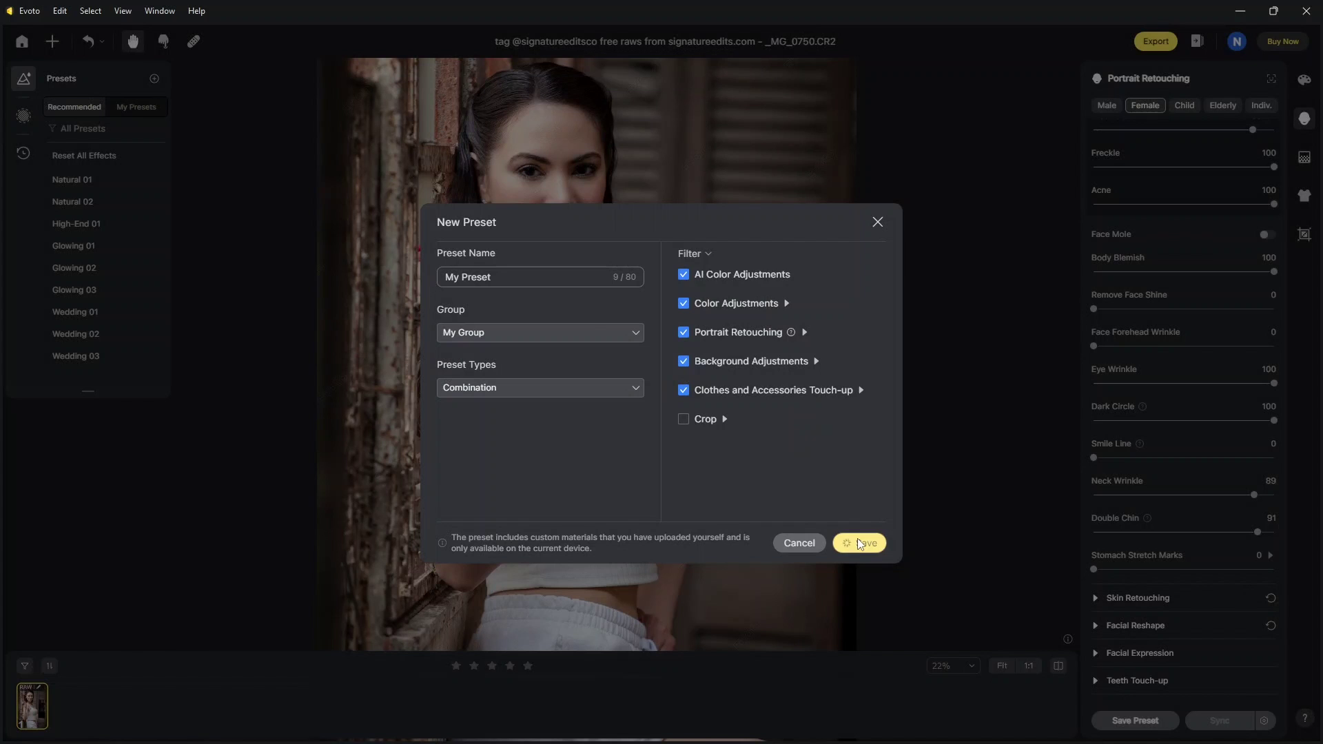
left_click(858, 543)
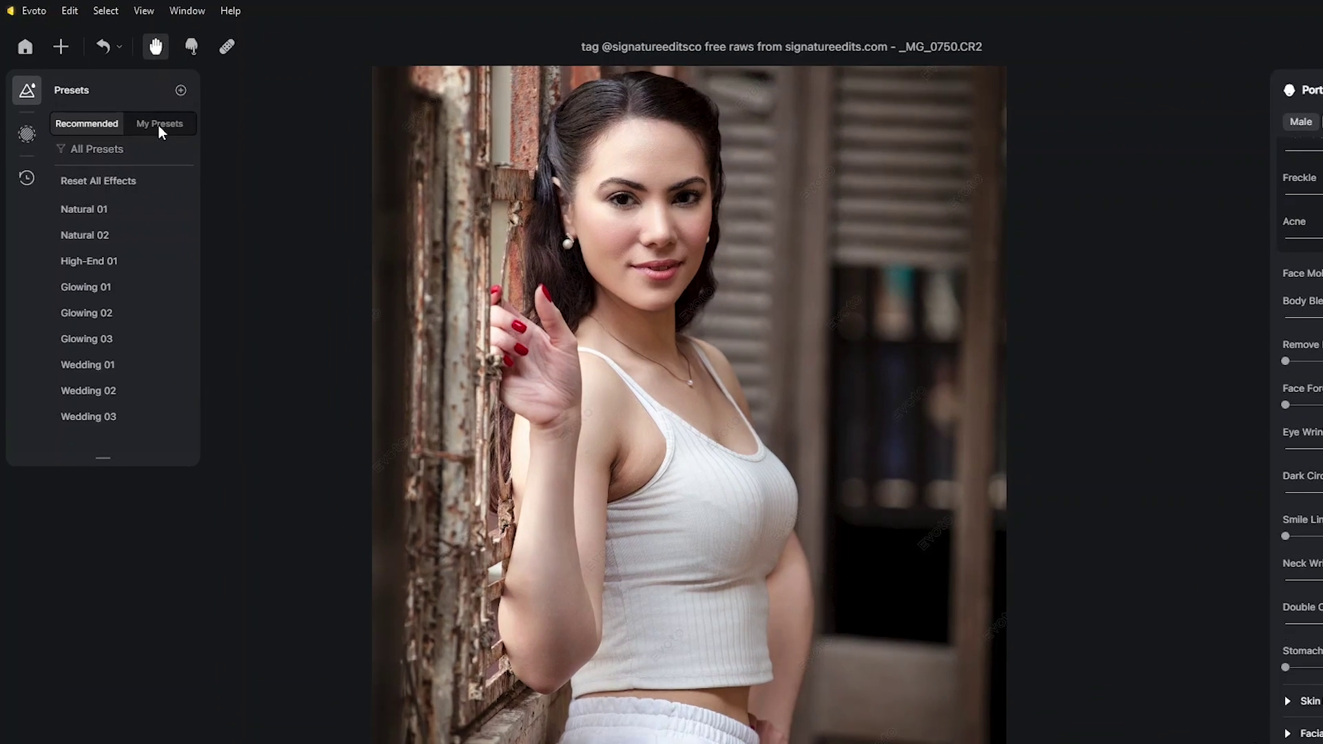
Apply "My Preset" from "My Group" to the portrait of the long-haired woman in navy and sync its effects to the other photos
left_click(136, 106)
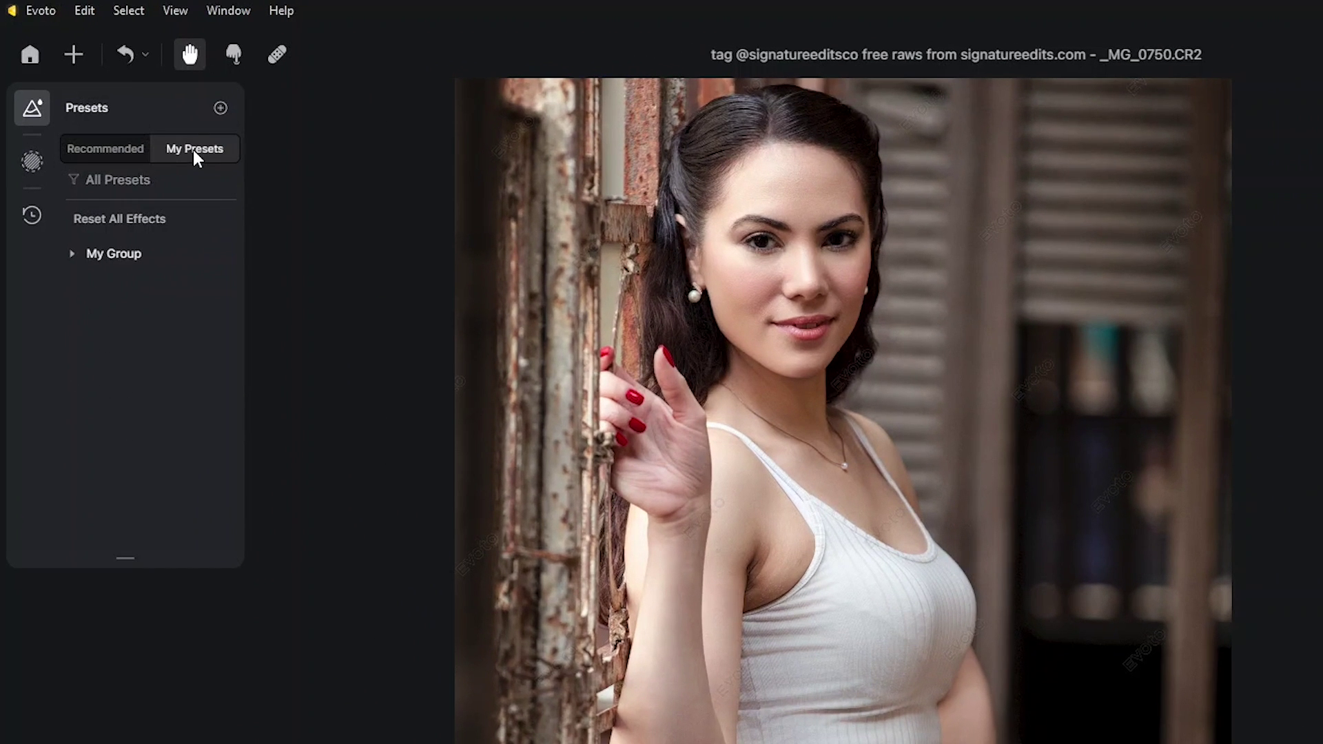
left_click(83, 260)
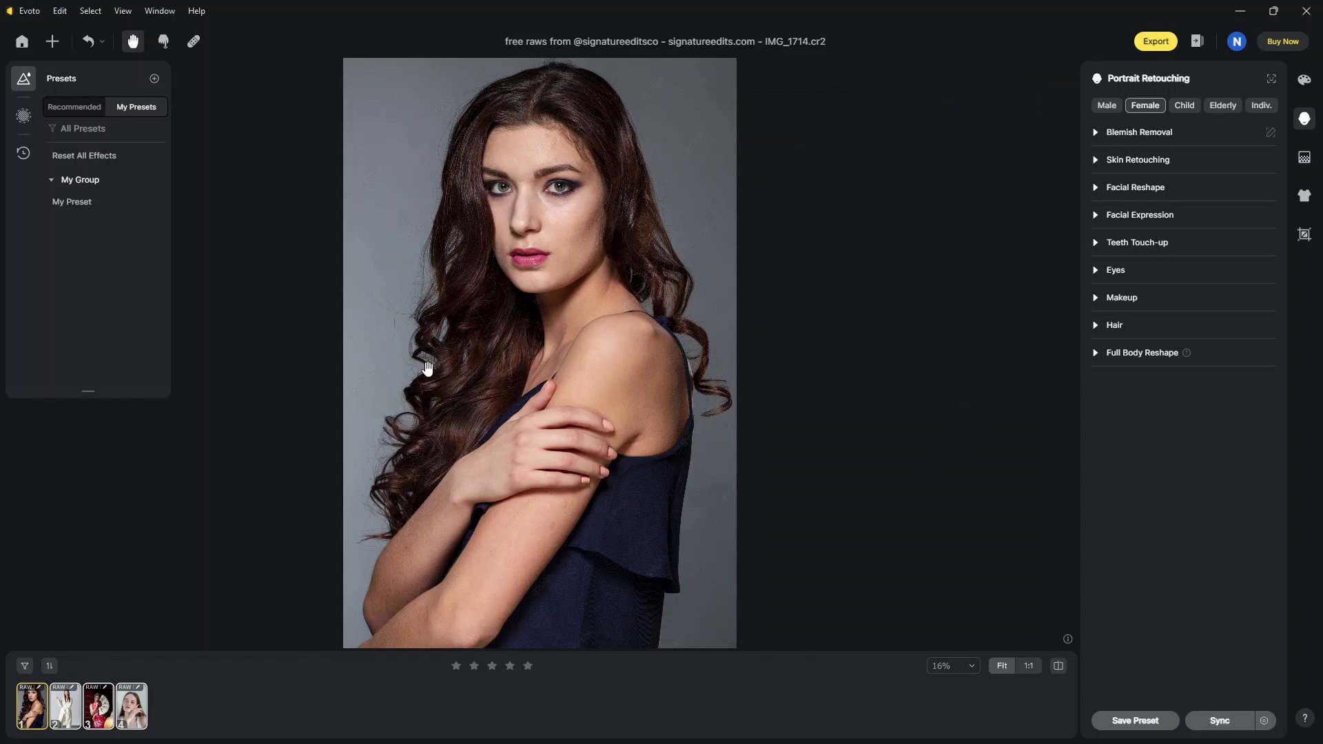
left_click(87, 109)
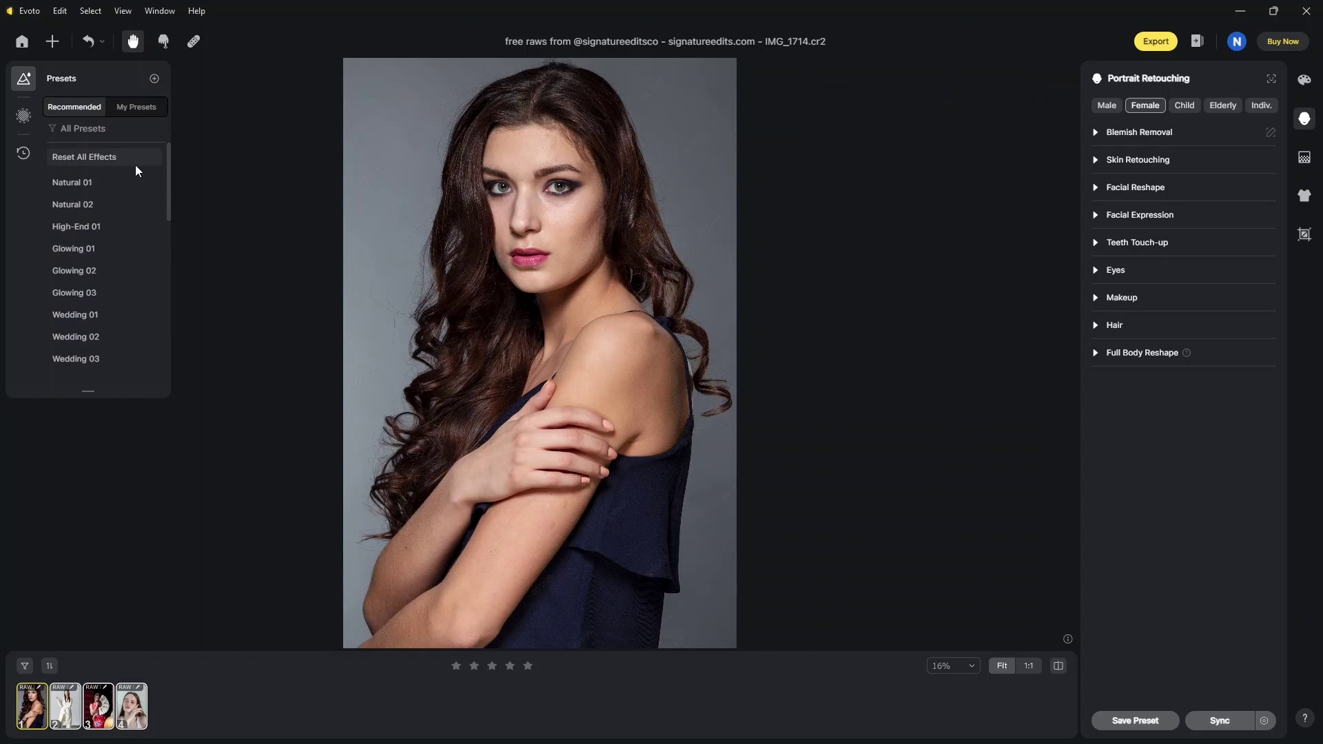
left_click(134, 106)
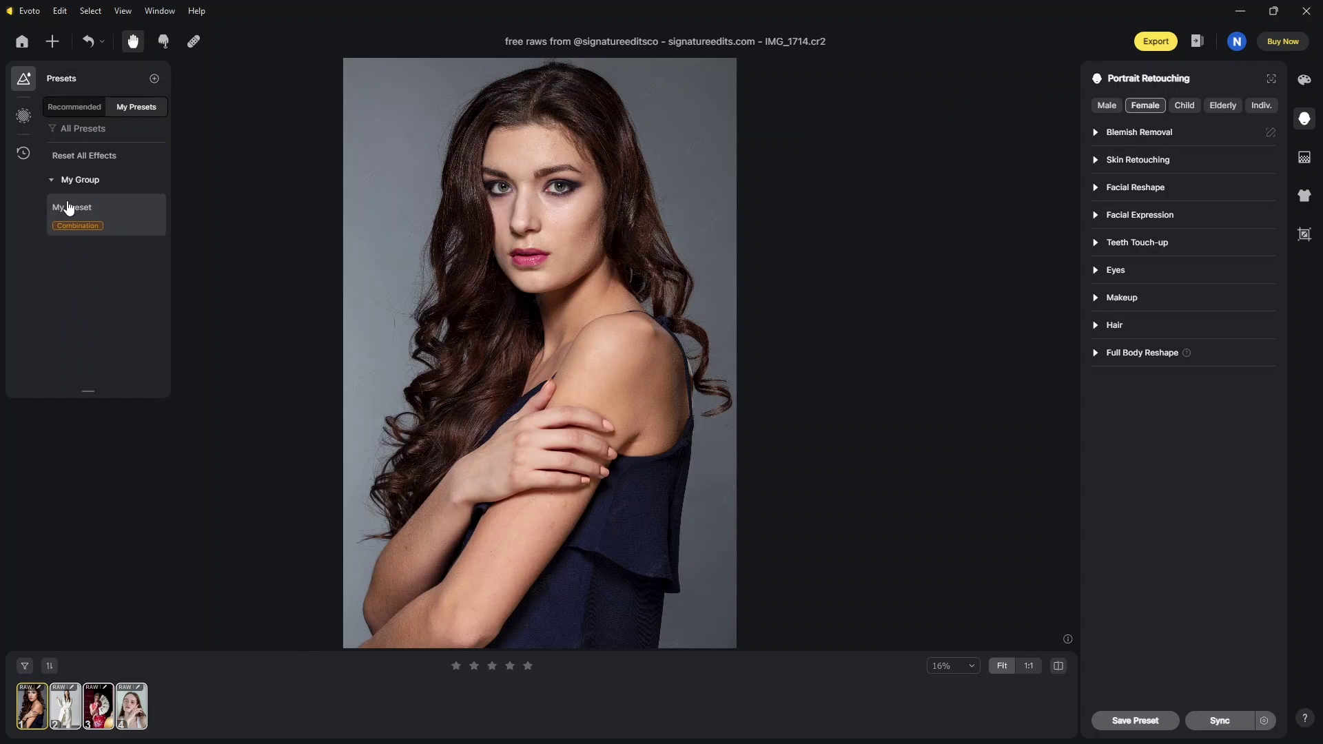
left_click(68, 208)
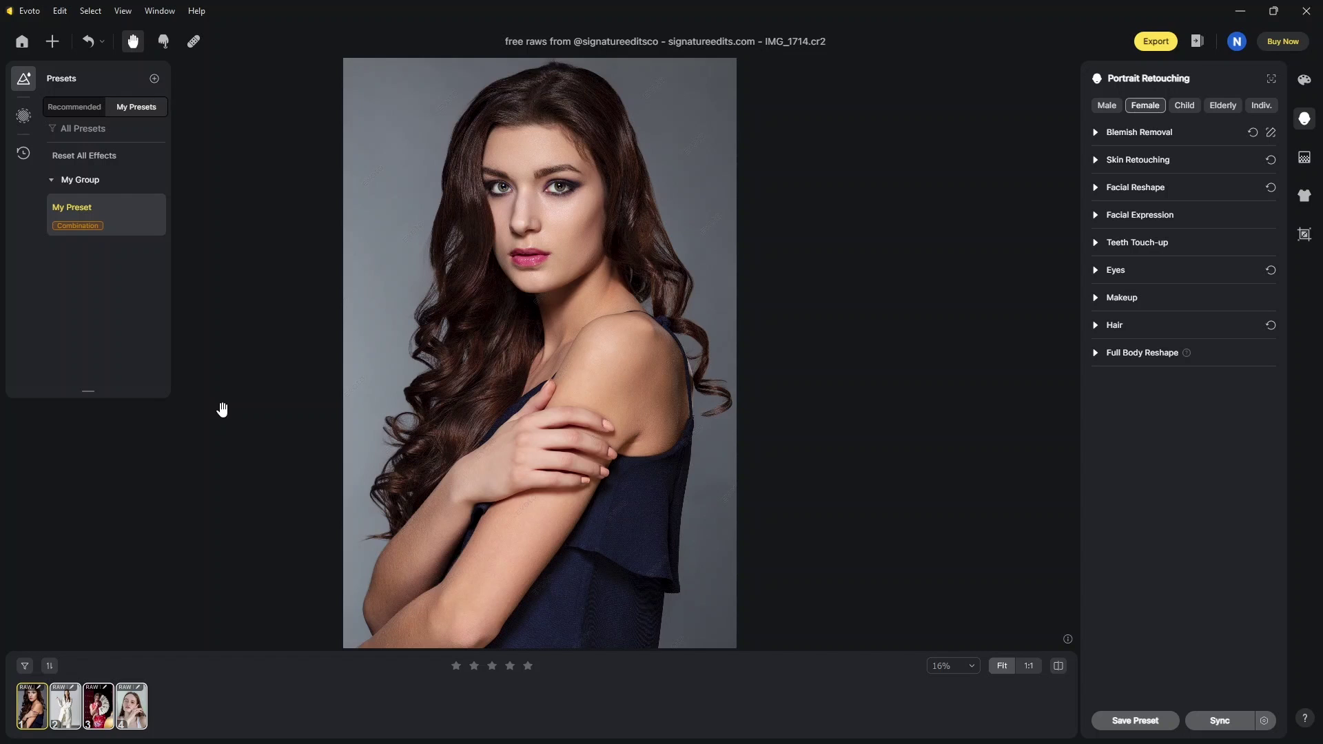
left_click(1226, 725)
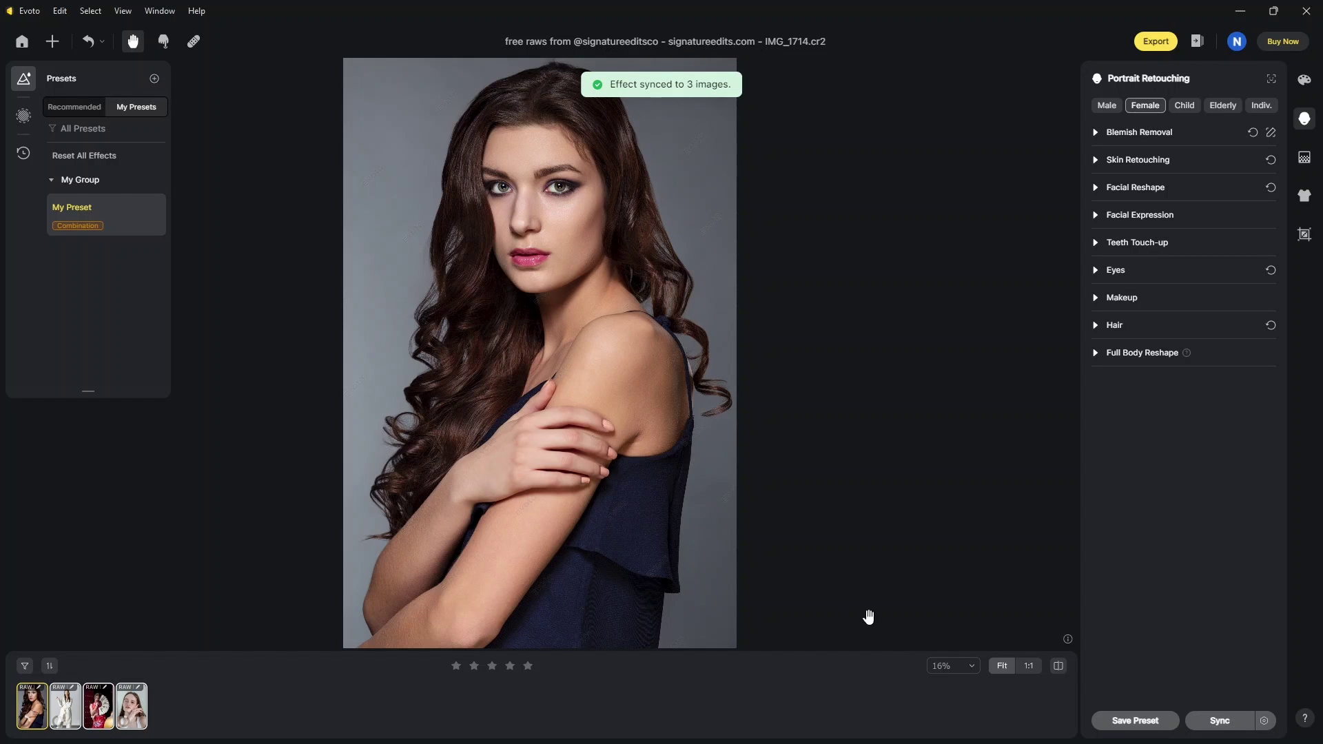
Examine the synced preset on the other photos, comparing the retouched versions with the originals
left_click(69, 705)
left_click(100, 709)
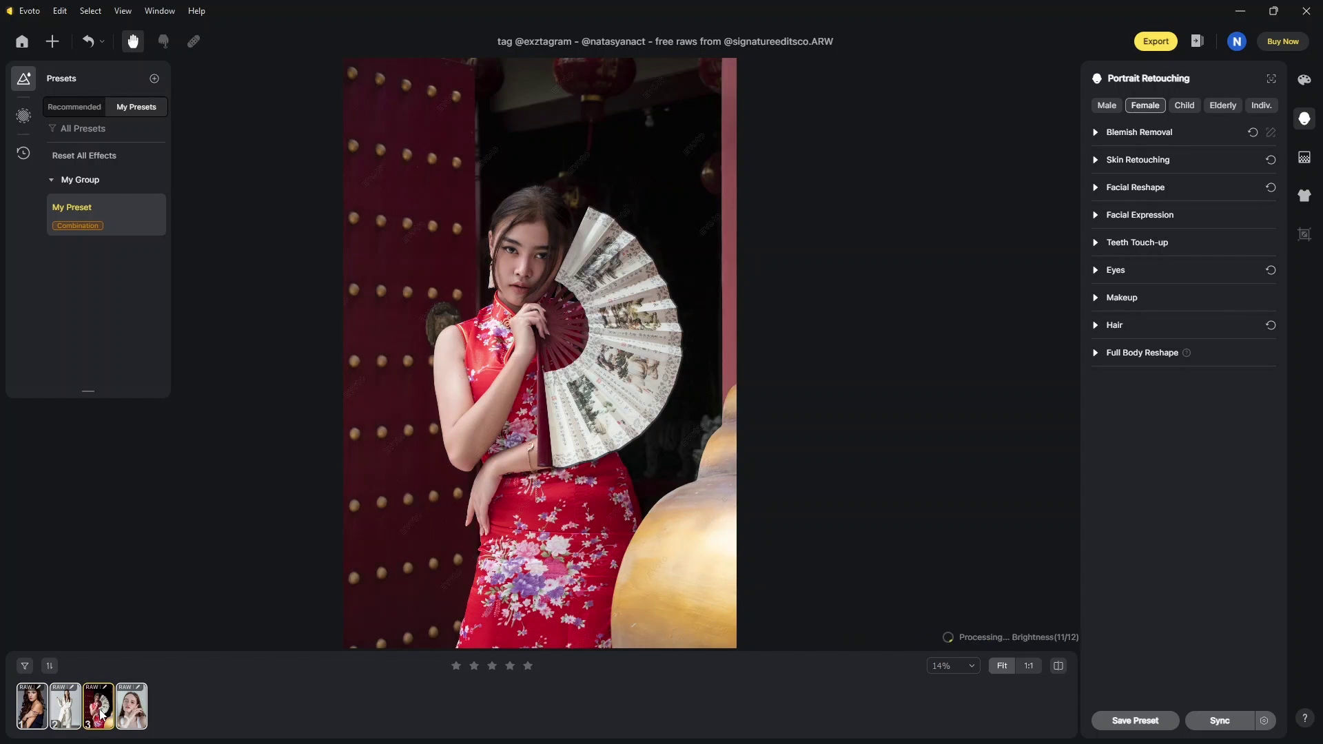
left_click(132, 709)
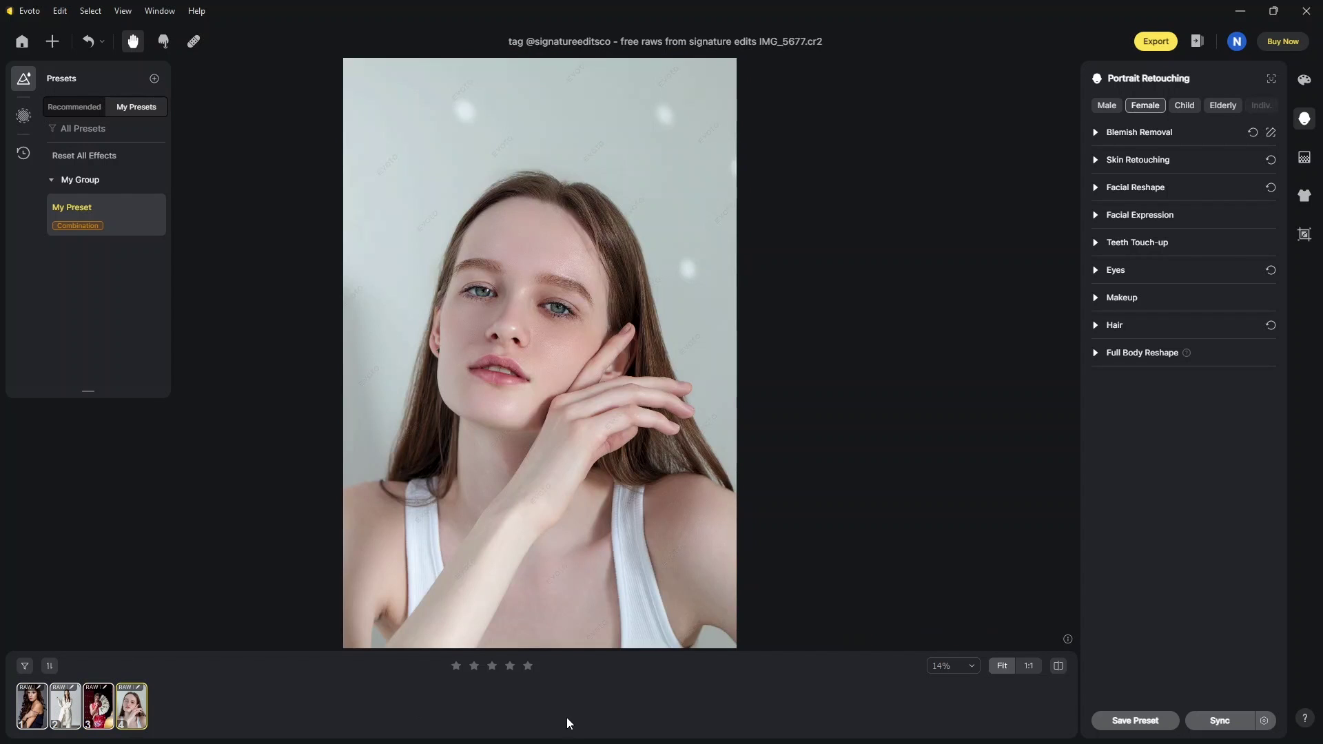
key("Left")
left_click(1057, 666)
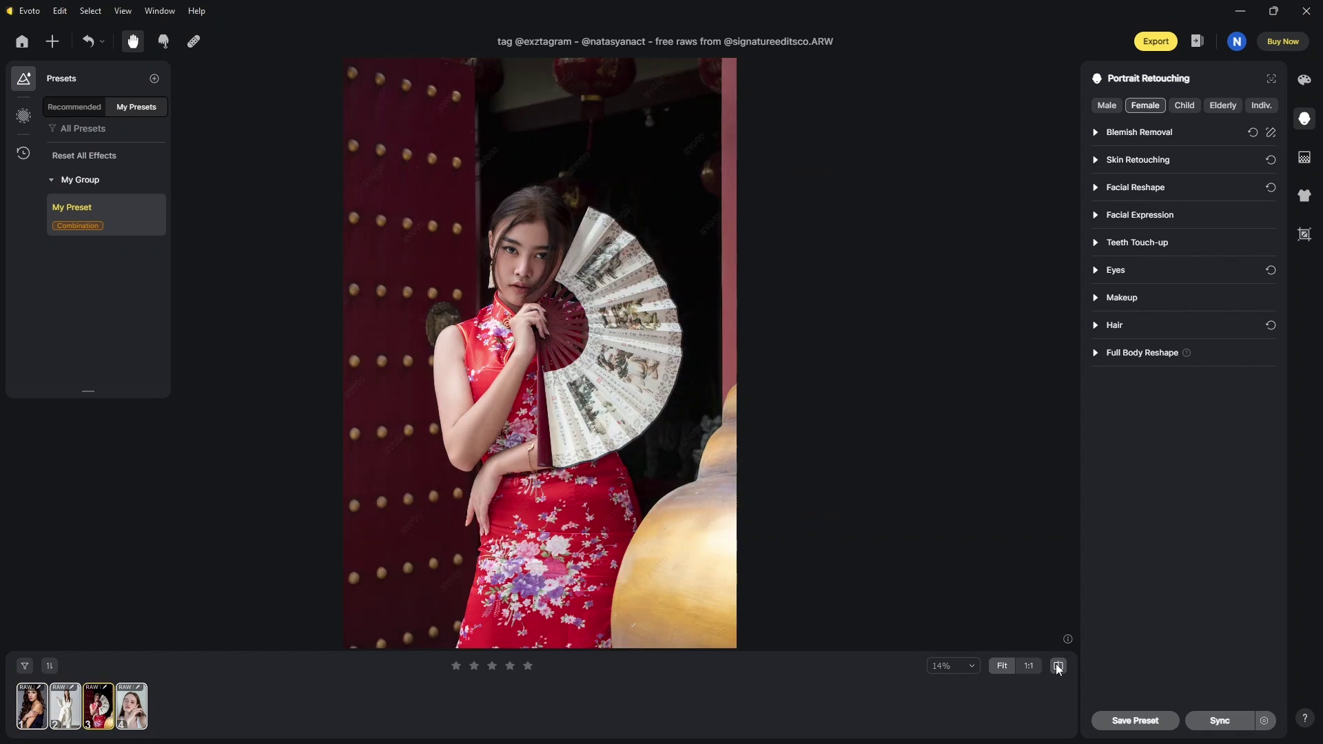
left_click(1059, 665)
left_click(137, 715)
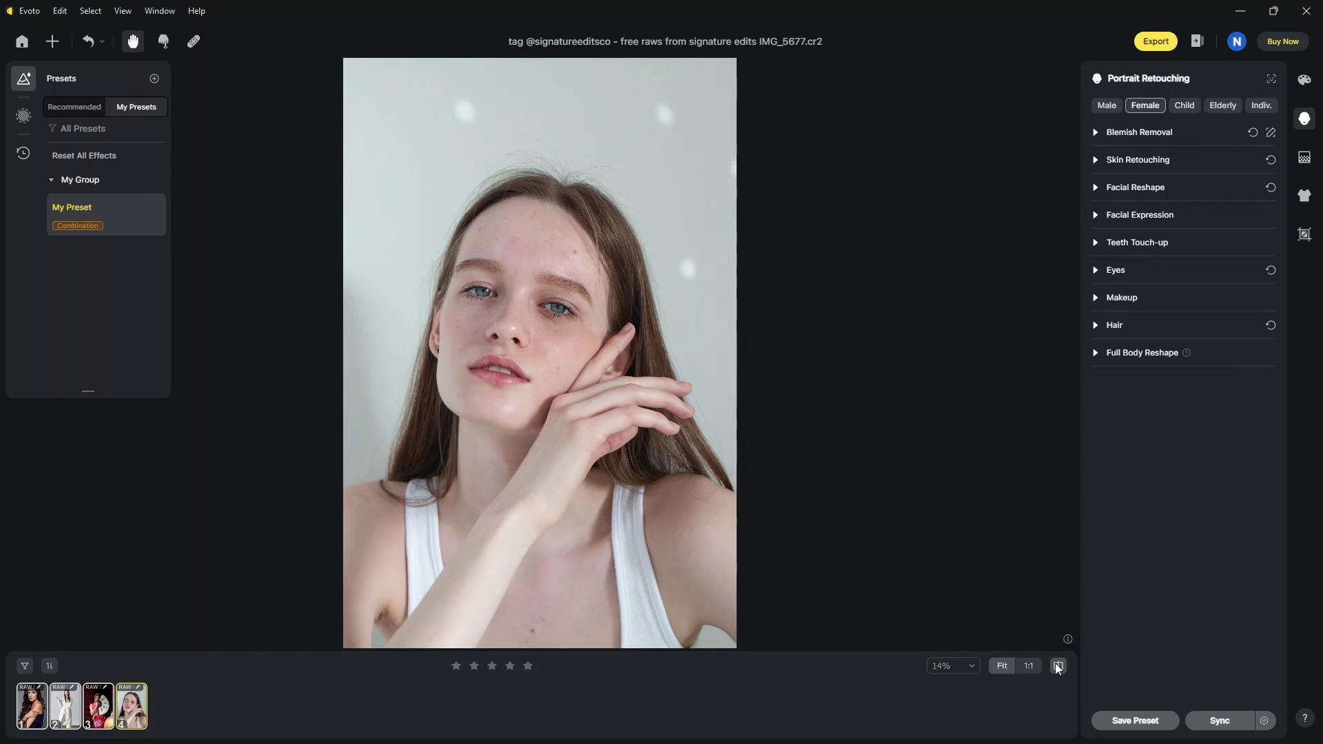
left_click(74, 715)
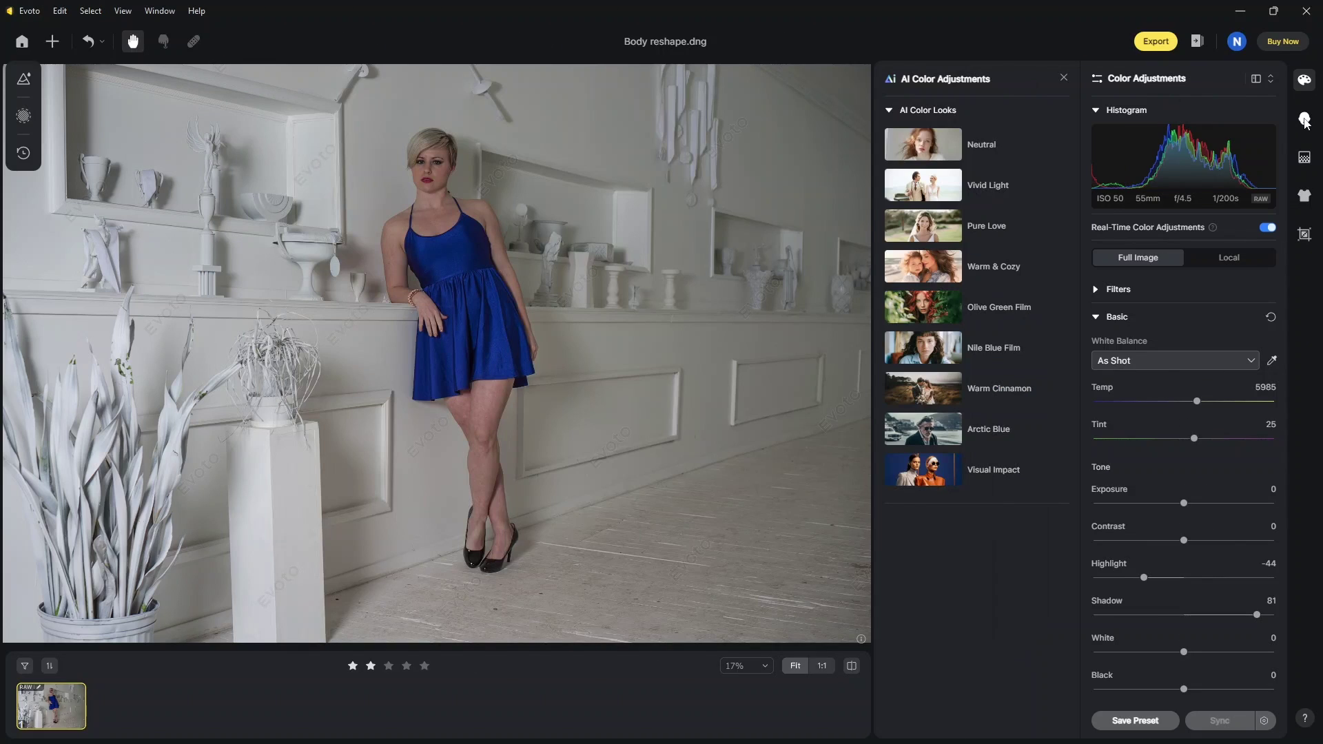
Slim the woman in the blue dress with Full Body Reshape by setting Body to -28
left_click(1303, 121)
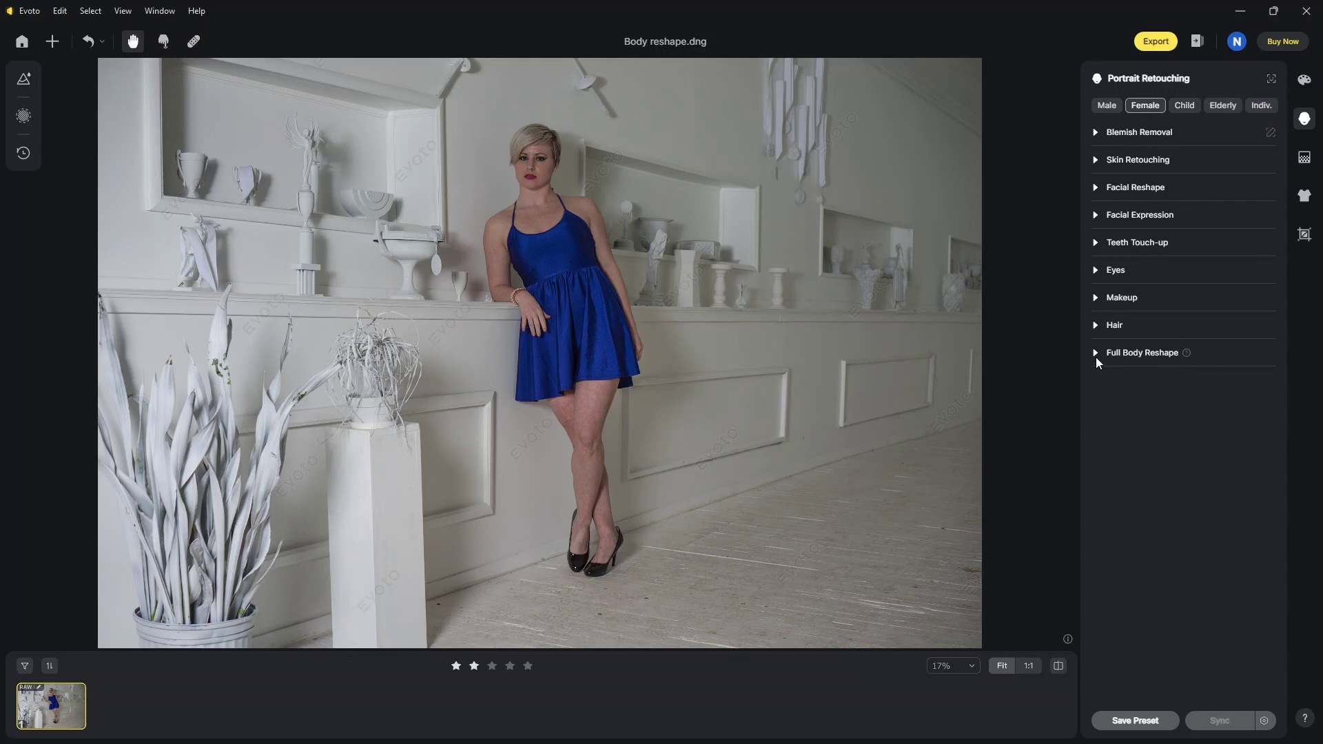
left_click(1097, 355)
left_click_drag(1184, 392, 1156, 434)
double_click(1140, 393)
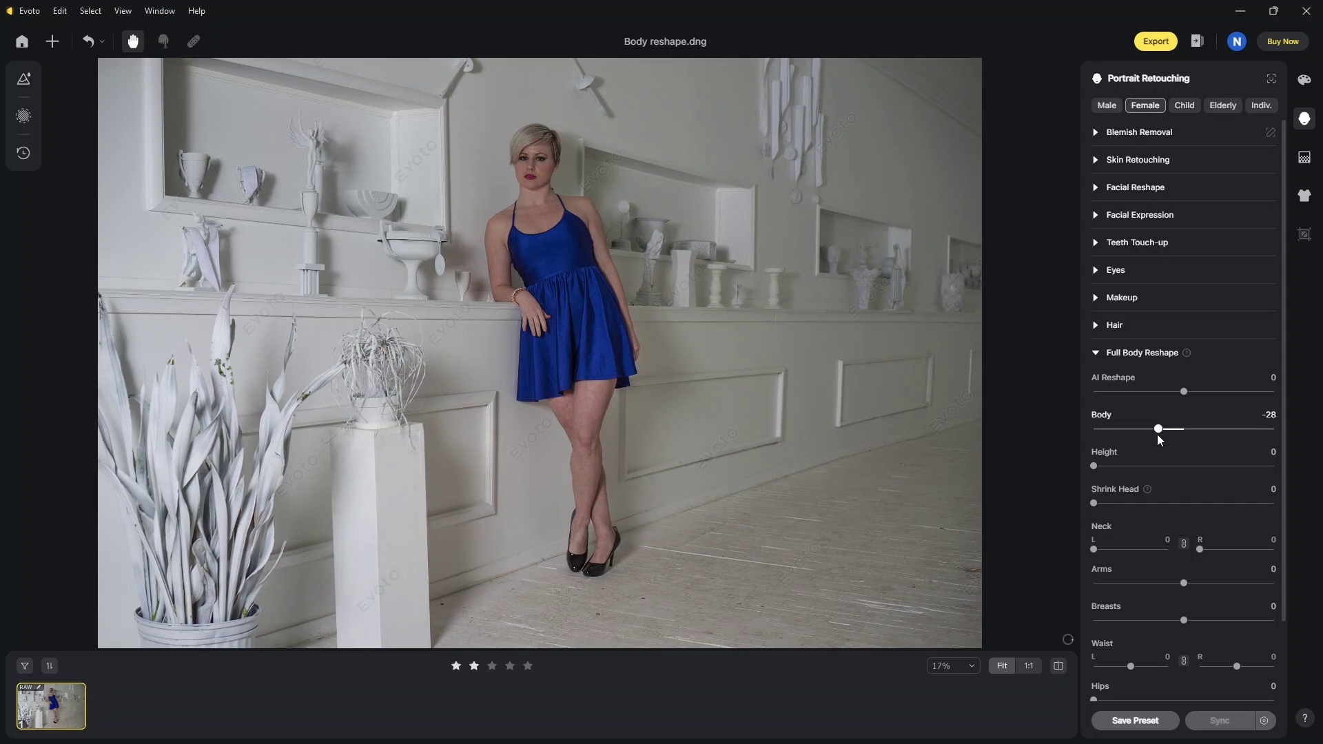
Reshape the woman's neck to 67 on both sides and set Arms to -24
key("ctrl+equal")
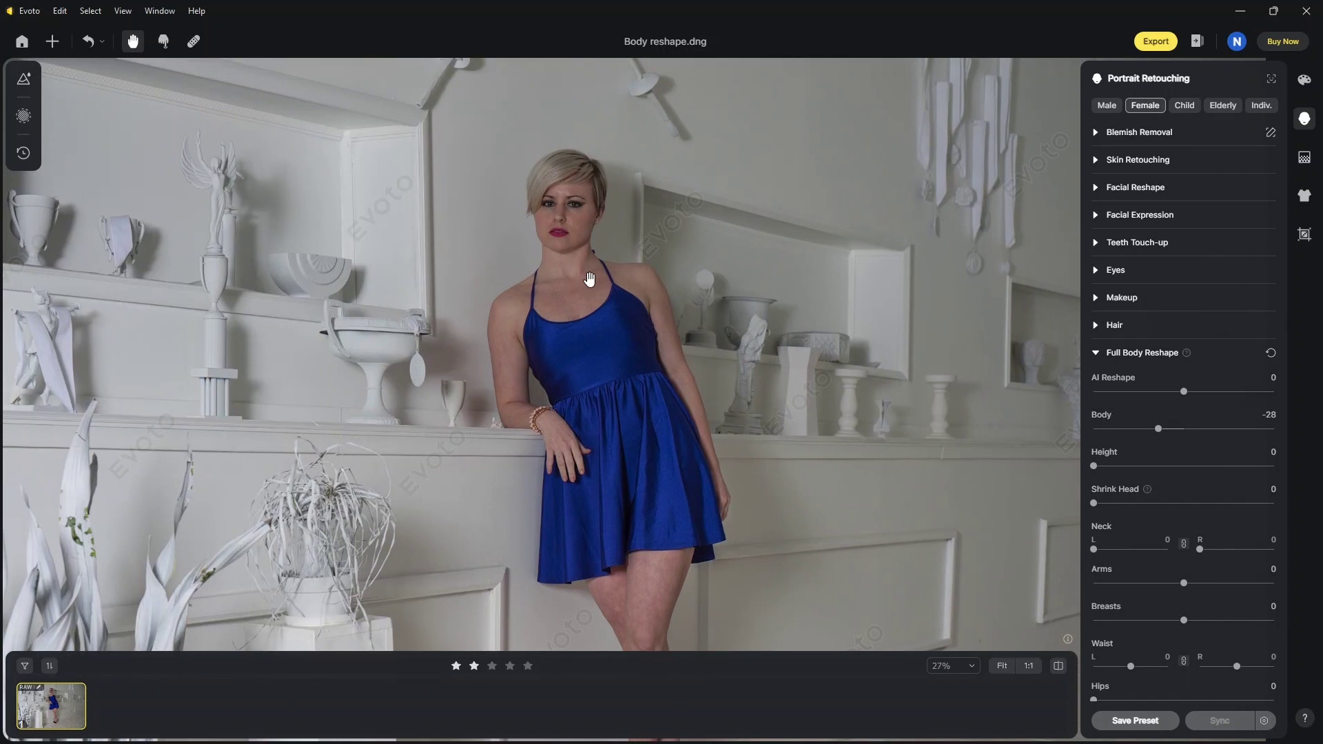
left_click_drag(1093, 549, 1144, 549)
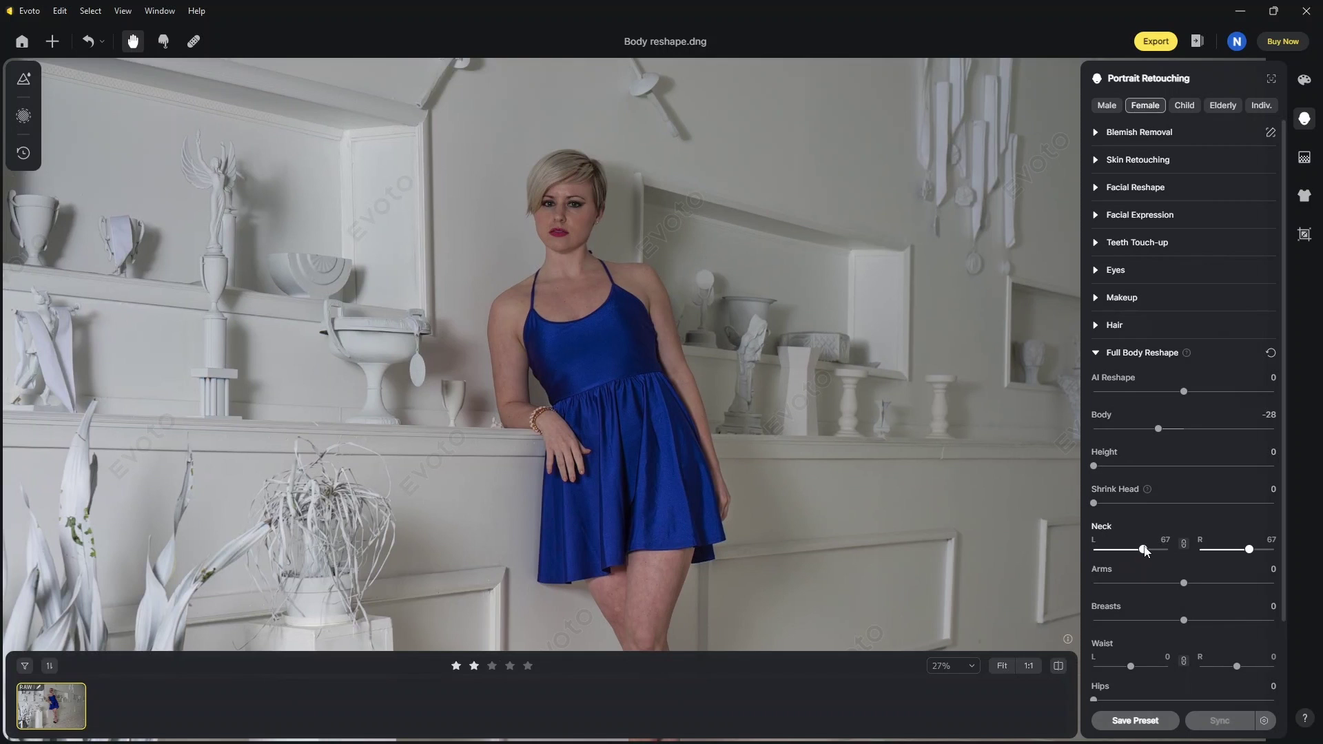
left_click_drag(1284, 536, 1274, 610)
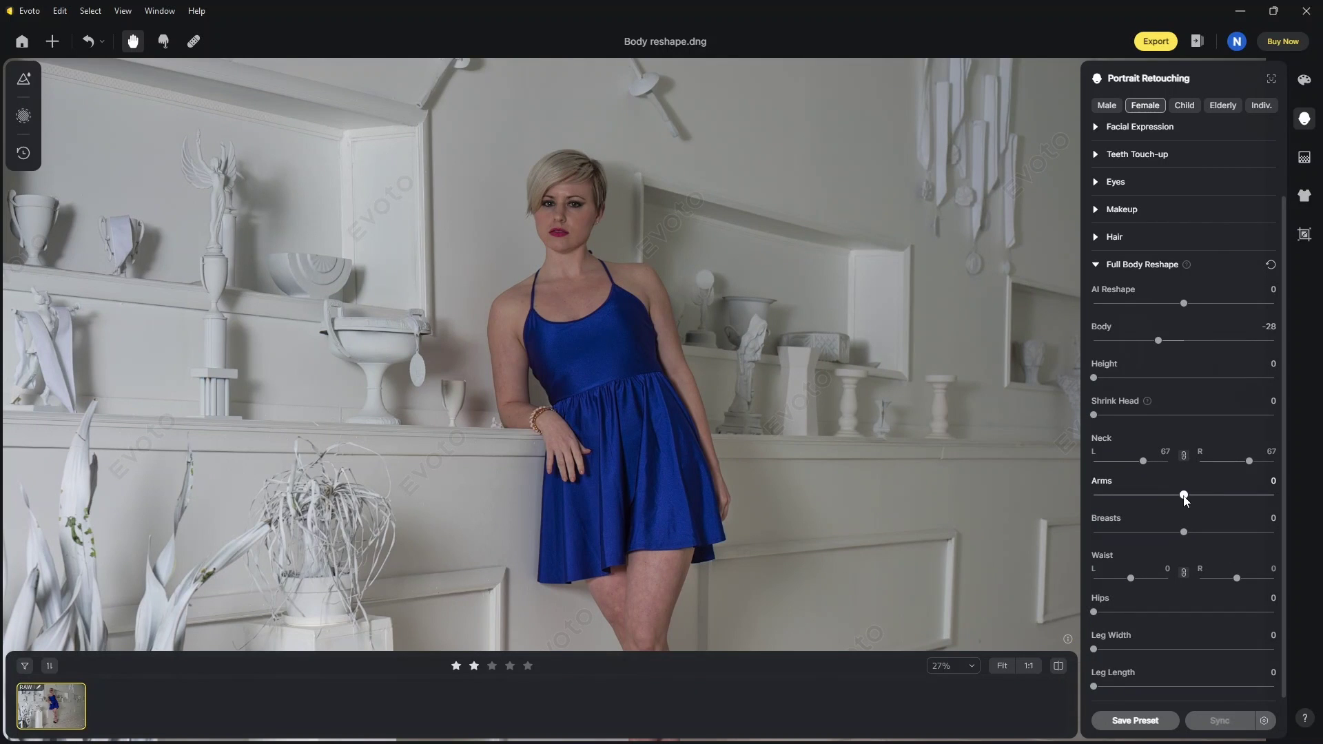
left_click_drag(1183, 496, 1165, 499)
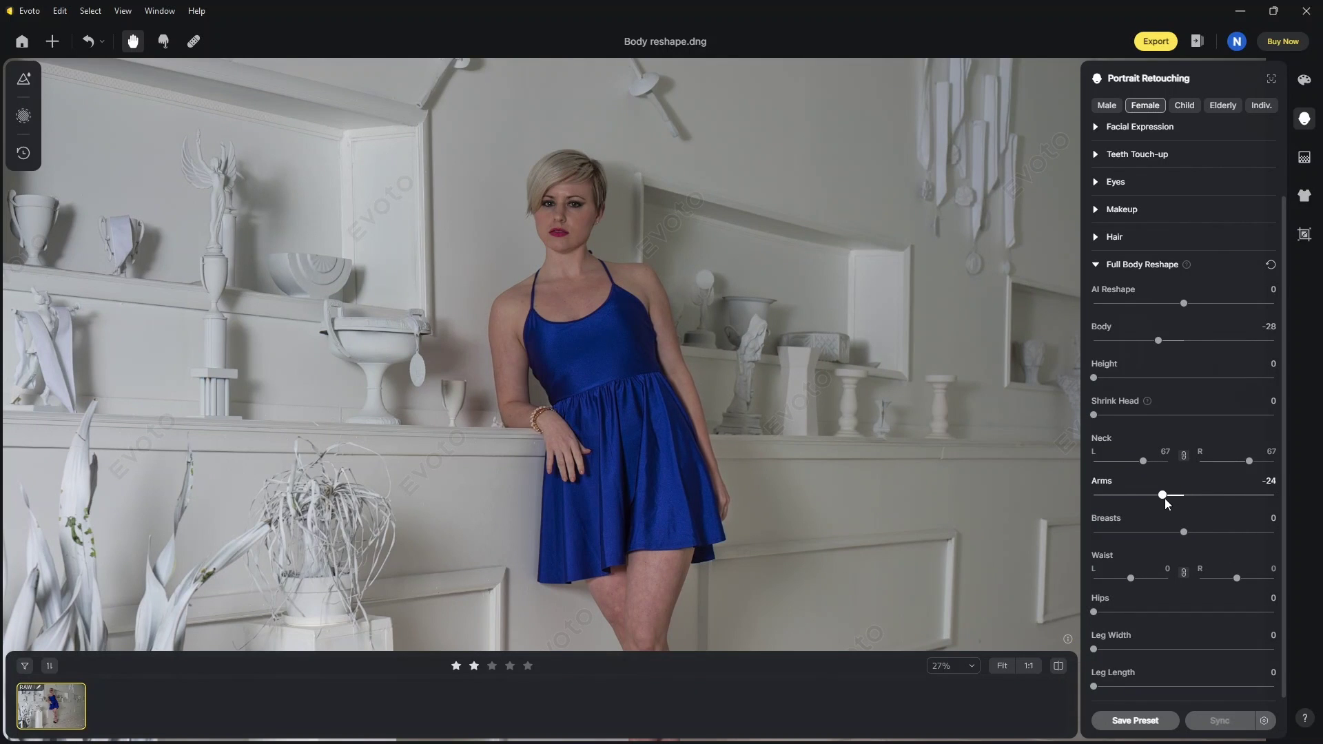
Set Waist to -19 on both sides, Hips to 45 and Leg Width to 46, and compare the reshaped body with the original
left_click_drag(1131, 578, 1177, 651)
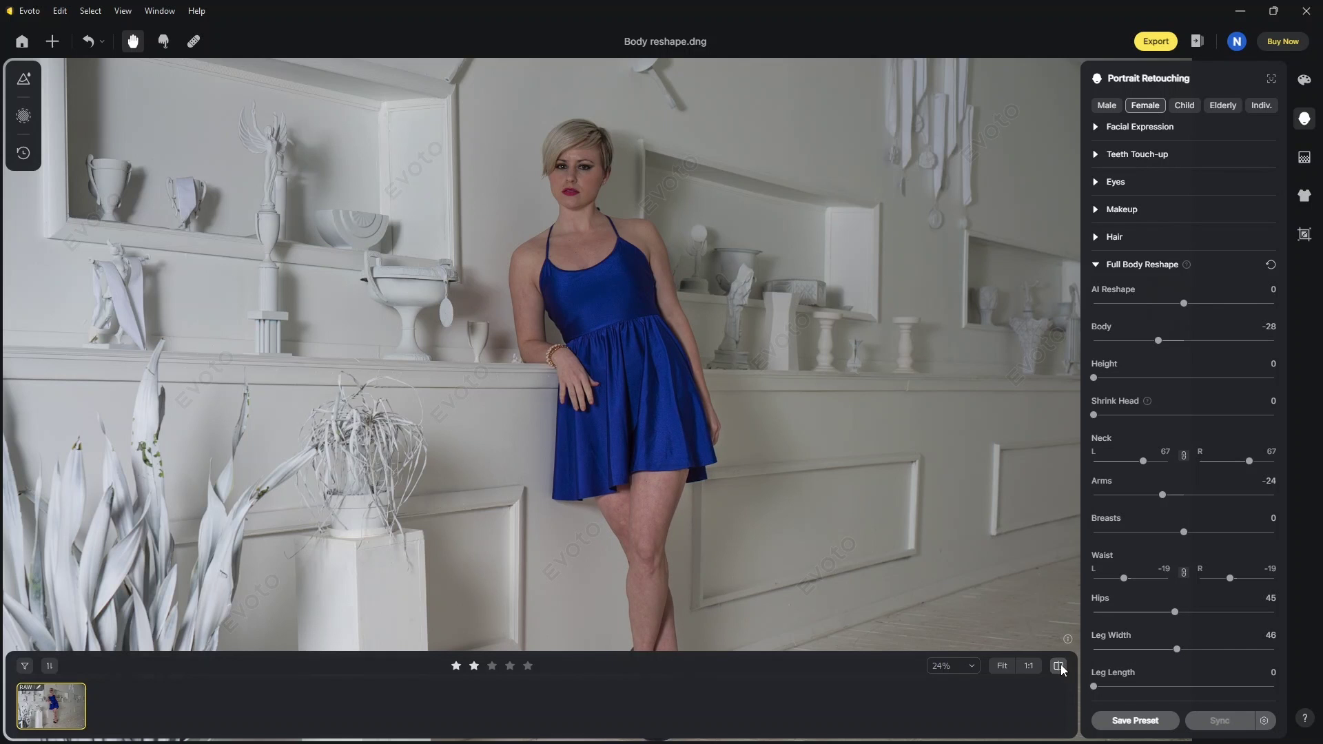
left_click(1061, 669)
left_click(1062, 669)
left_click(1062, 669)
left_click(1062, 669)
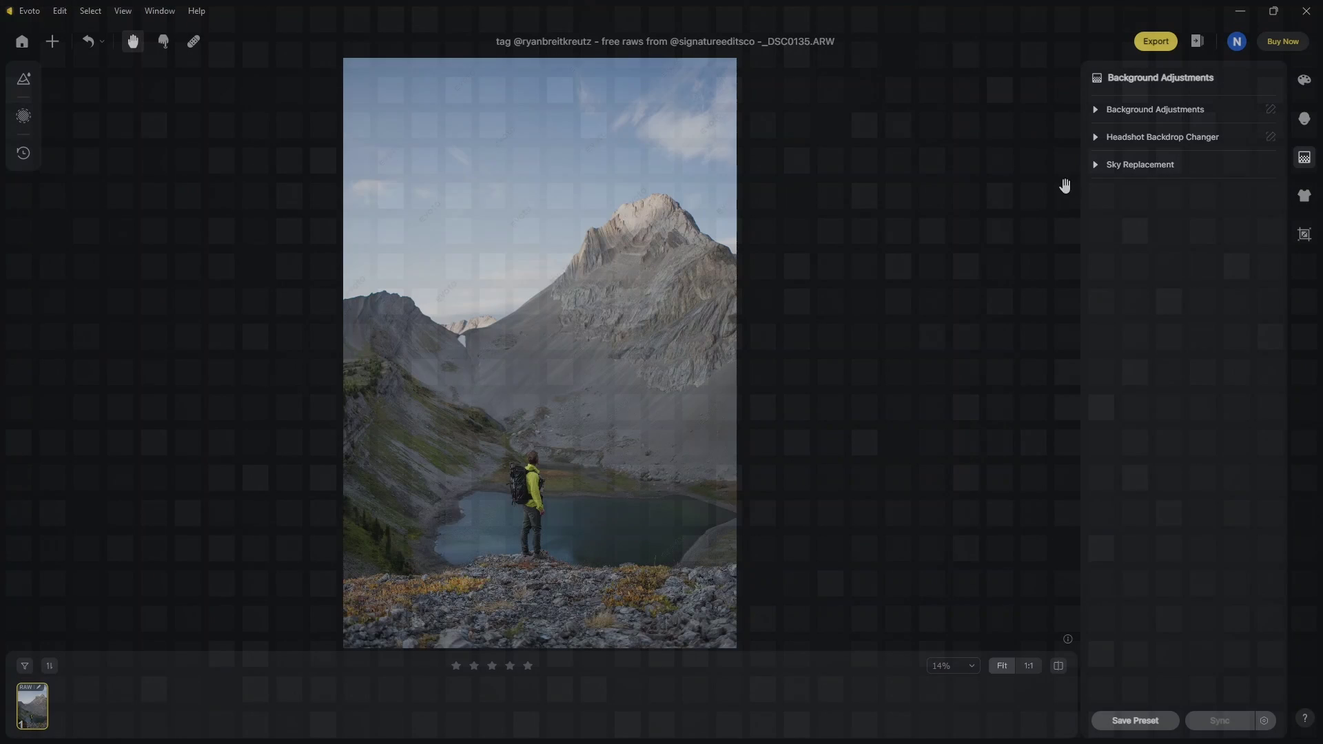
Try Blue Skies 14, 18, 16, 17 and 21 as sky replacements in the mountain photo and settle on sky 18
left_click(1096, 164)
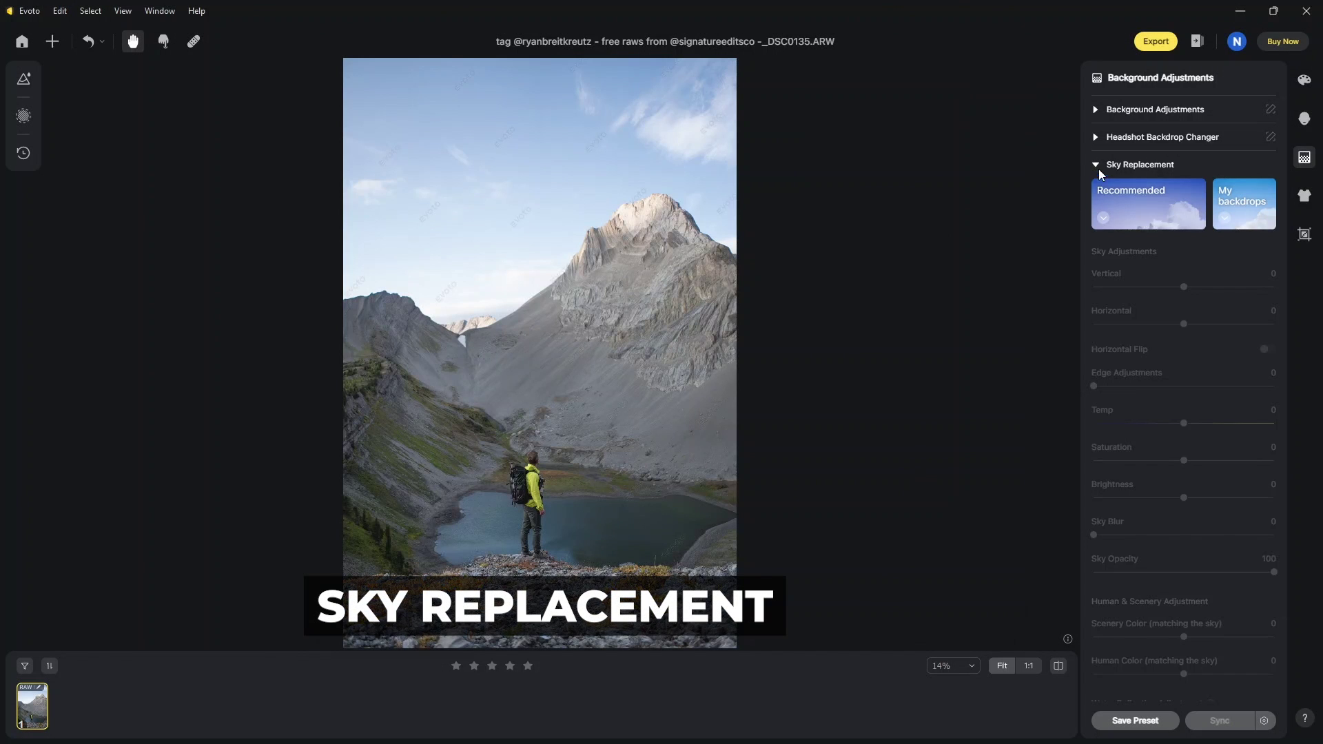
left_click(1147, 208)
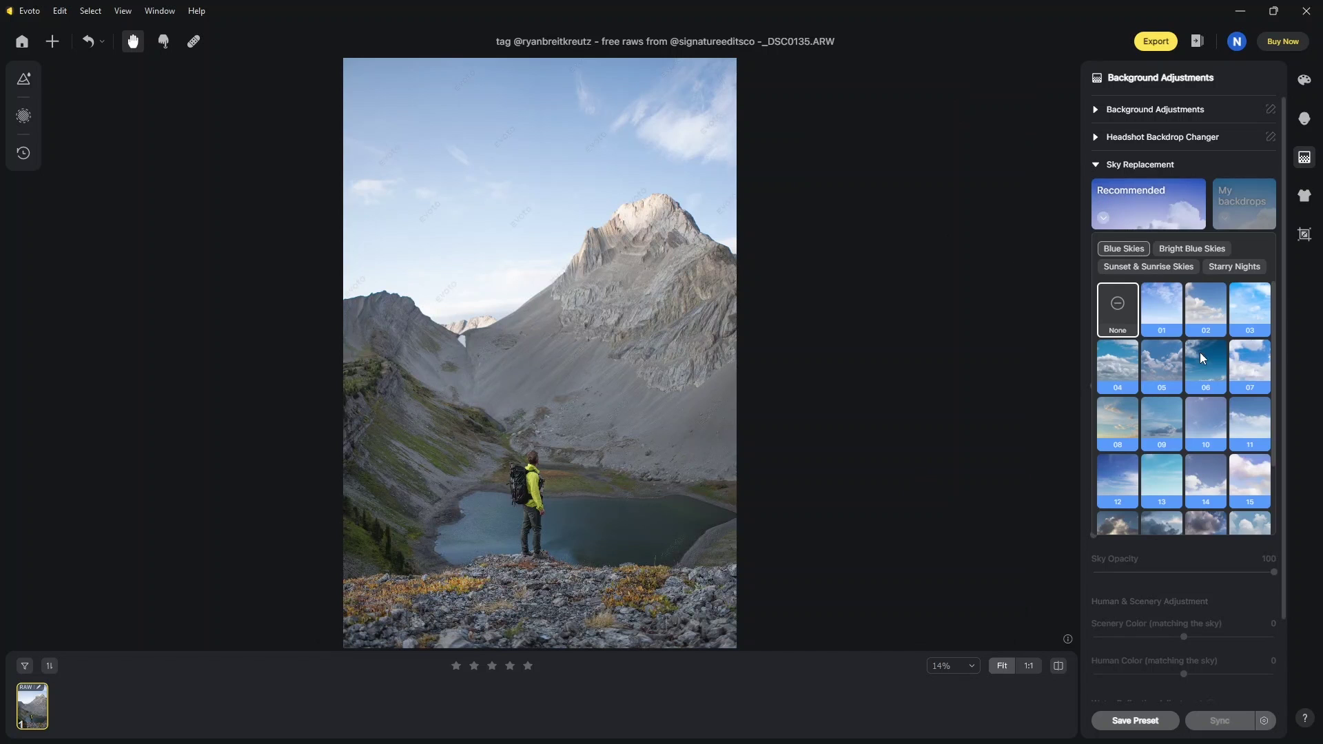
left_click(1205, 475)
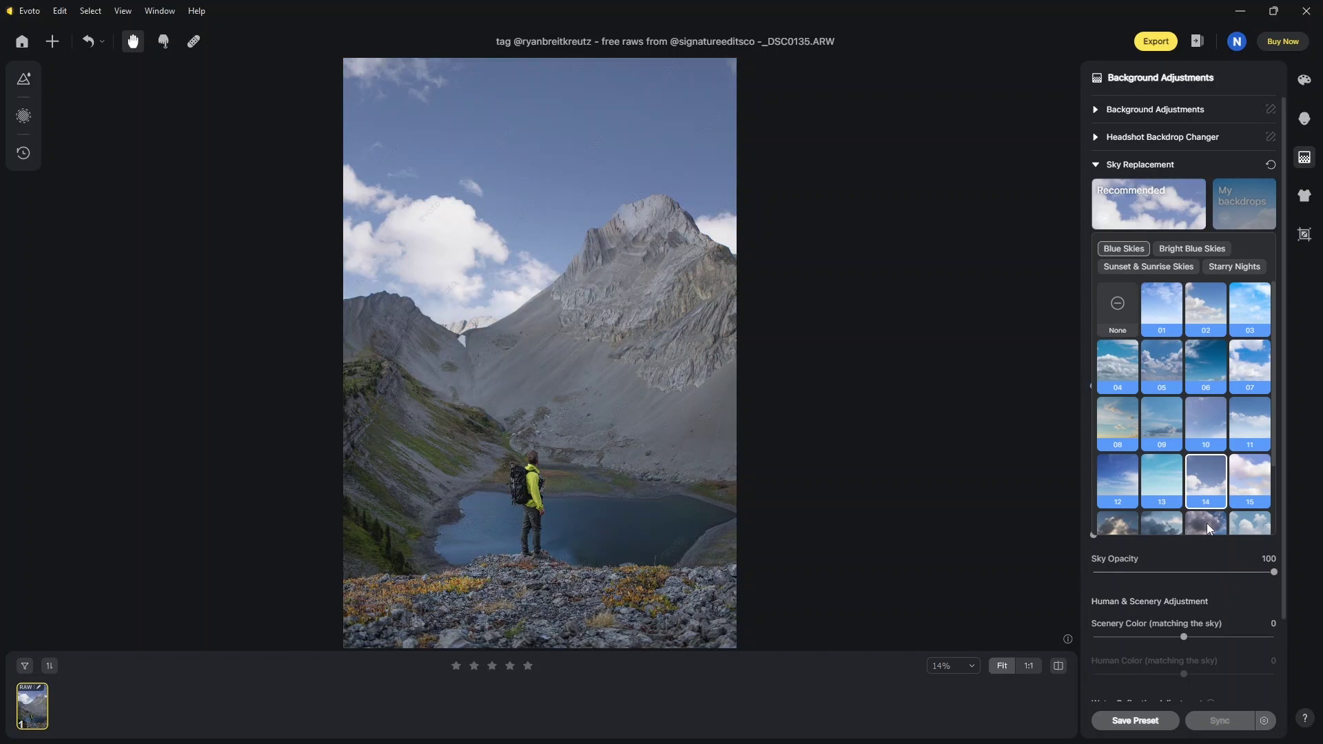
left_click(1206, 523)
scroll(1198, 474, "down", 1)
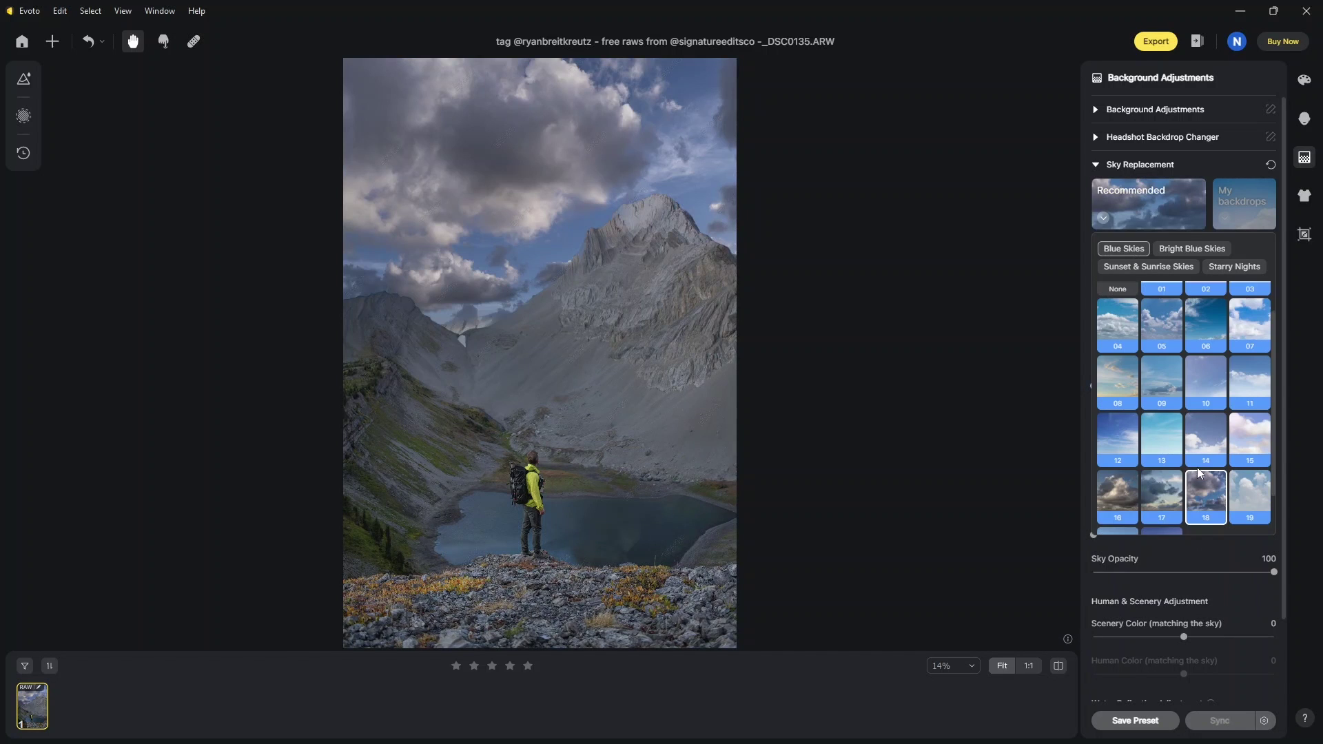
left_click(1123, 498)
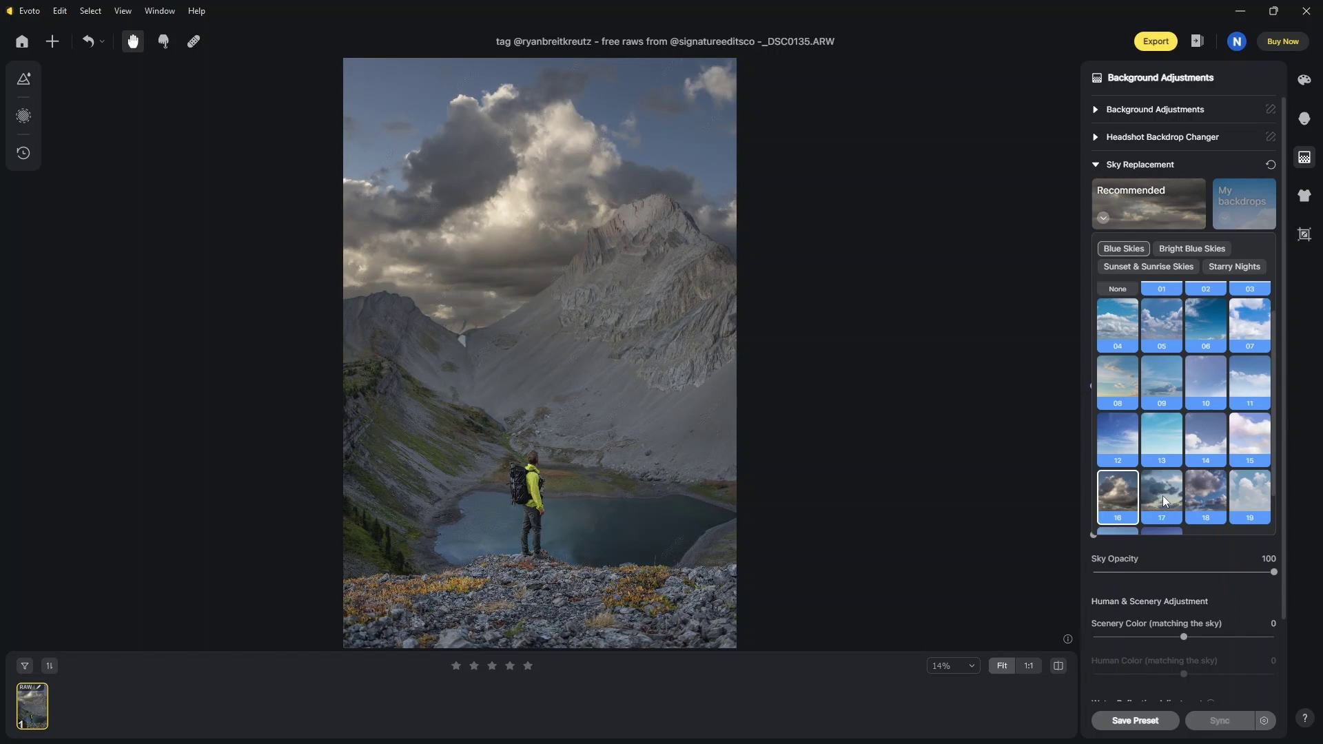
left_click(1163, 494)
scroll(1163, 494, "down", 1)
left_click(1151, 494)
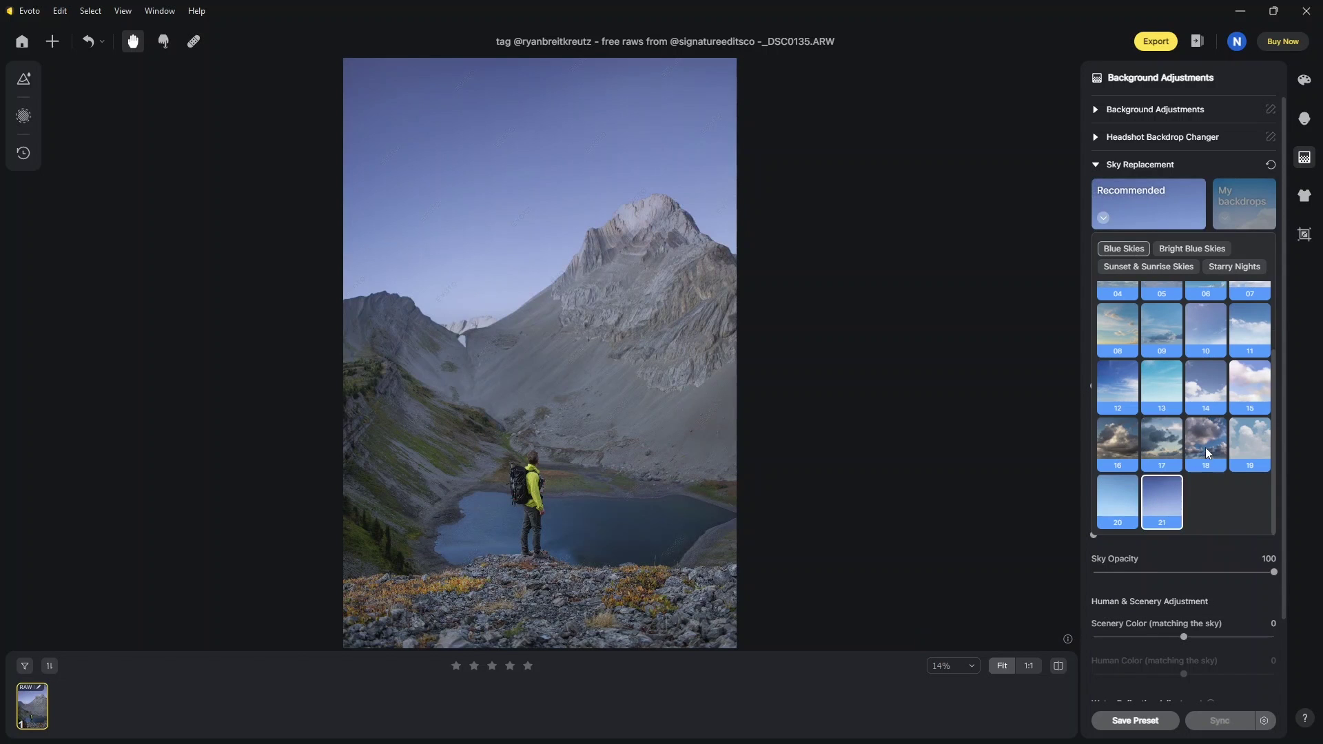
left_click(1207, 447)
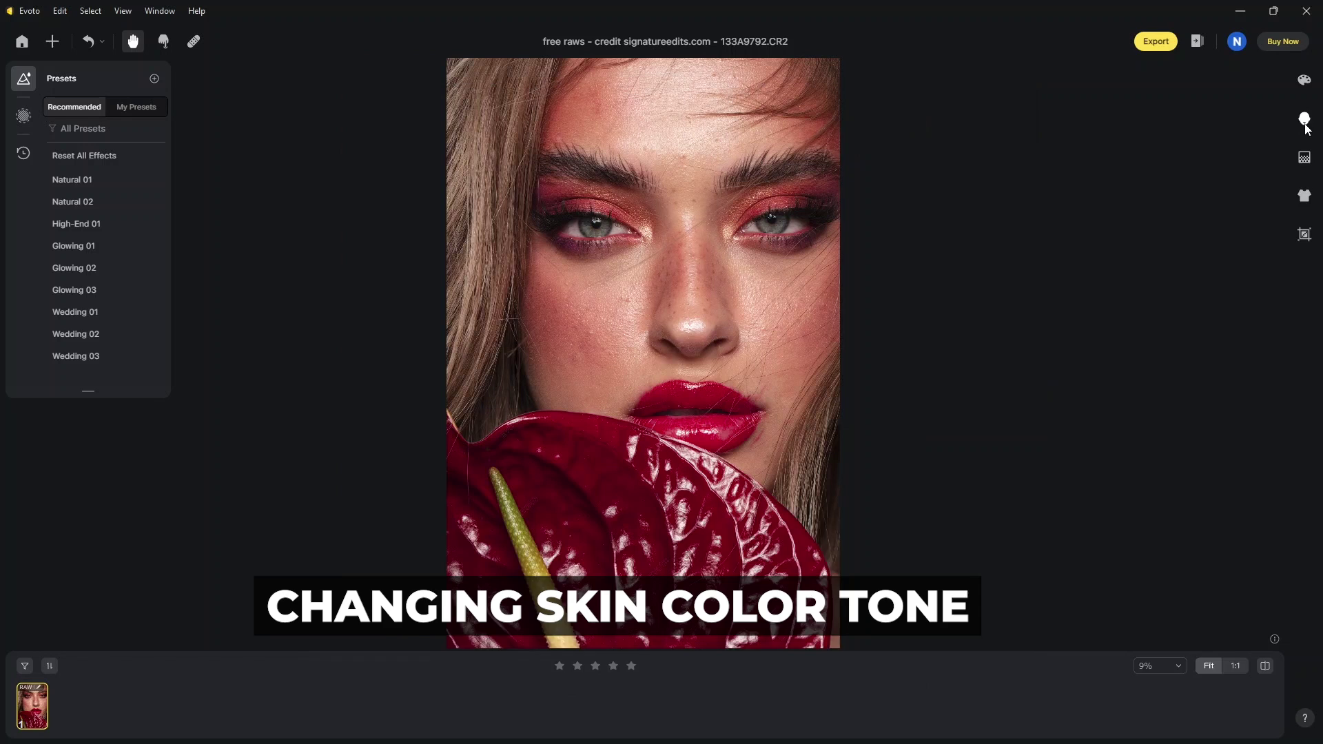
Remove the blemishes from the woman's face in the red makeup close-up by raising Freckle & Acne to its maximum
left_click(1305, 120)
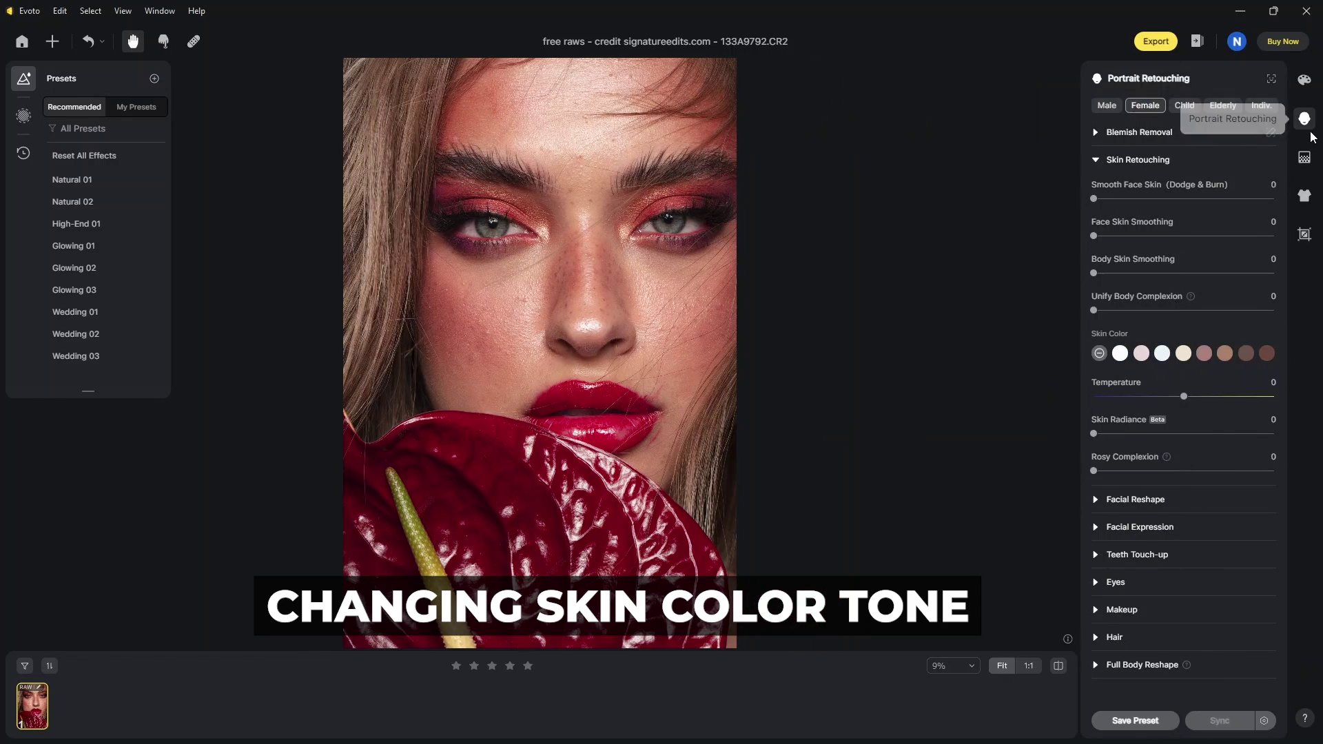
left_click(1102, 133)
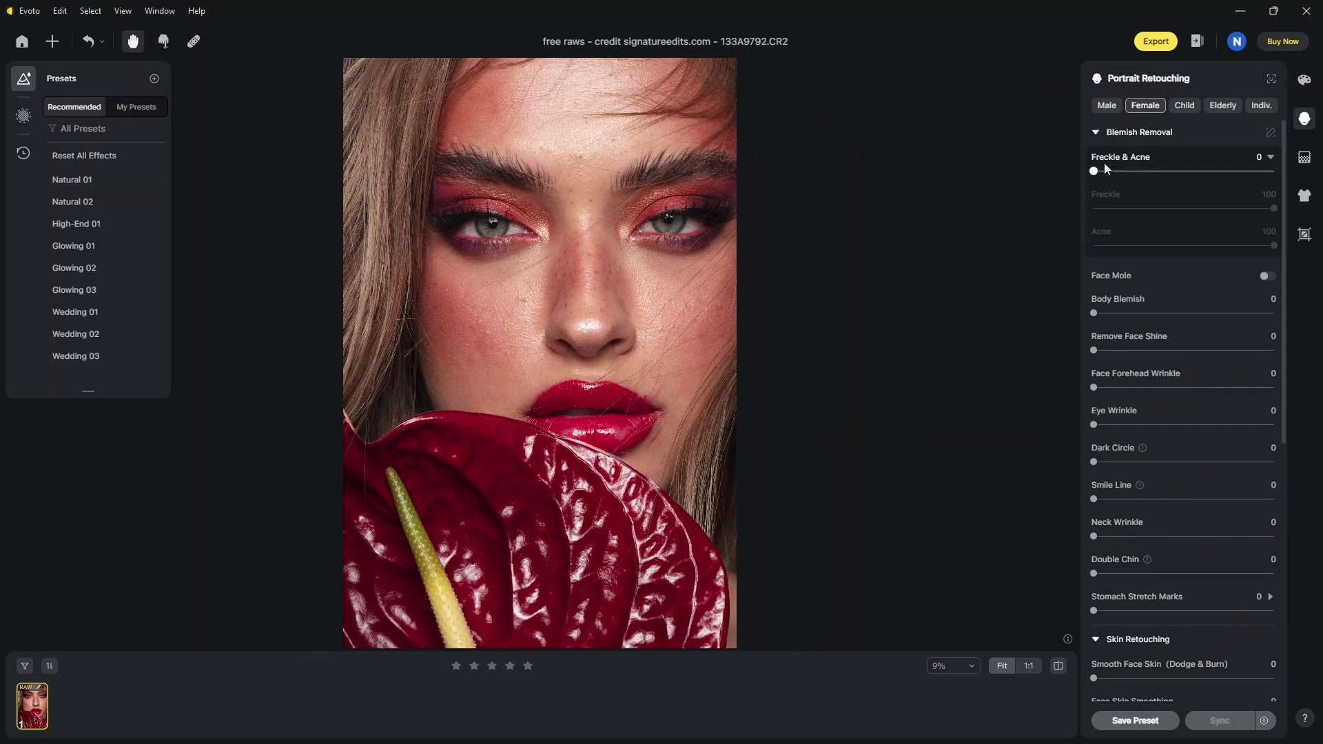
left_click_drag(1095, 170, 1273, 172)
left_click(1097, 132)
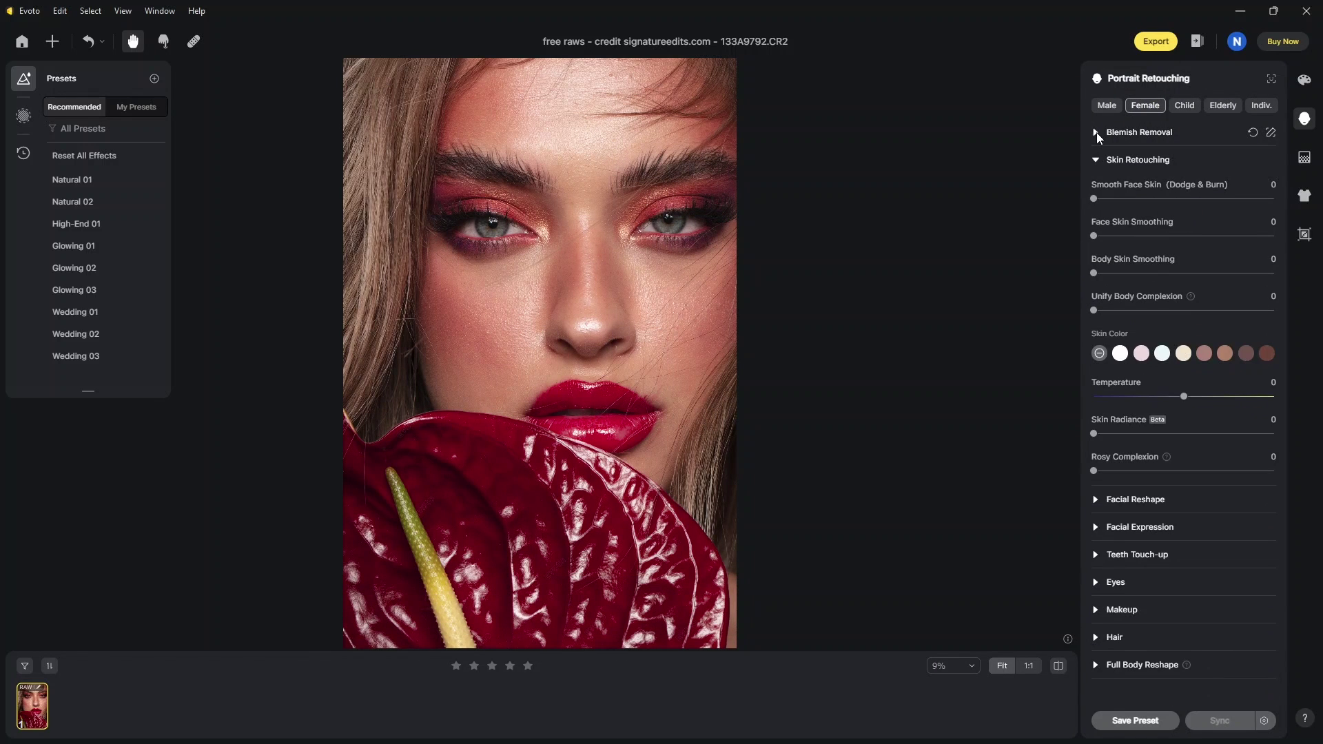
Set Smooth Face Skin to 100, try skin colors and settle on the cream tone at amount 60, comparing the close-up with the original
left_click_drag(1093, 199, 1146, 199)
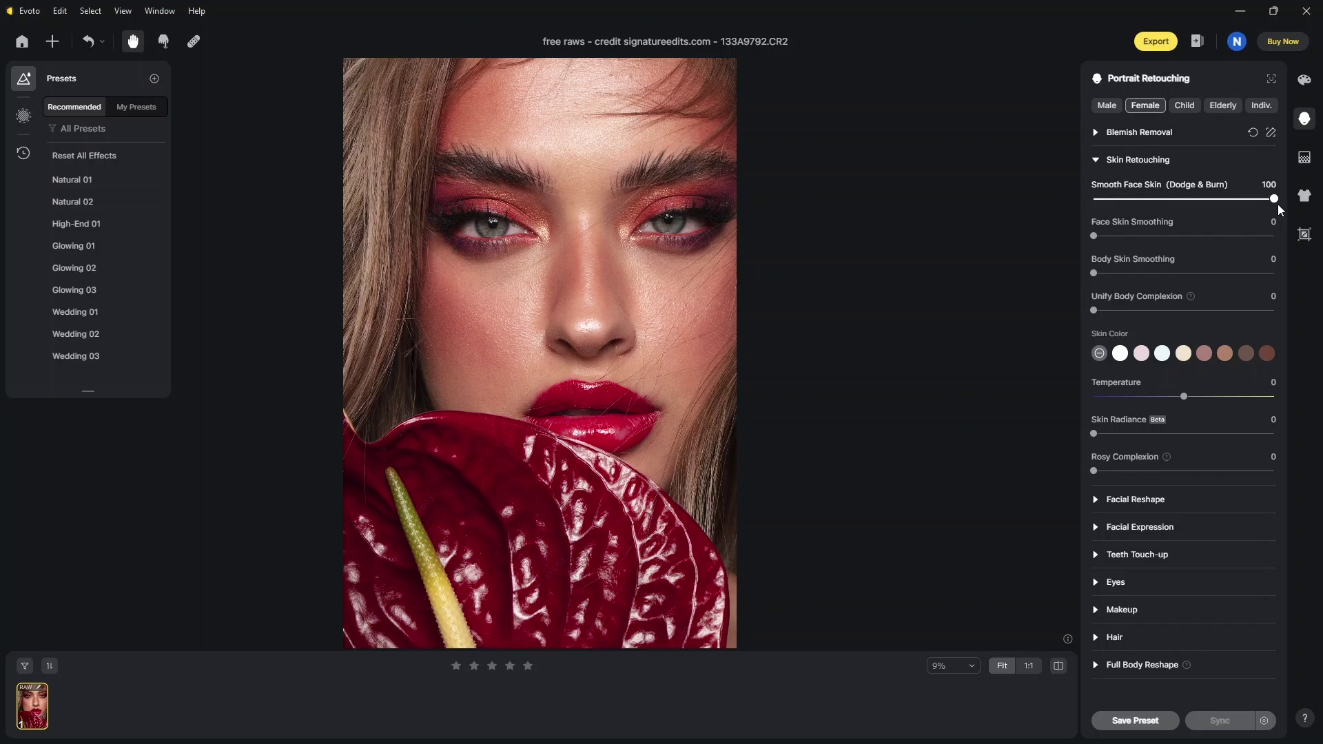
left_click(1184, 353)
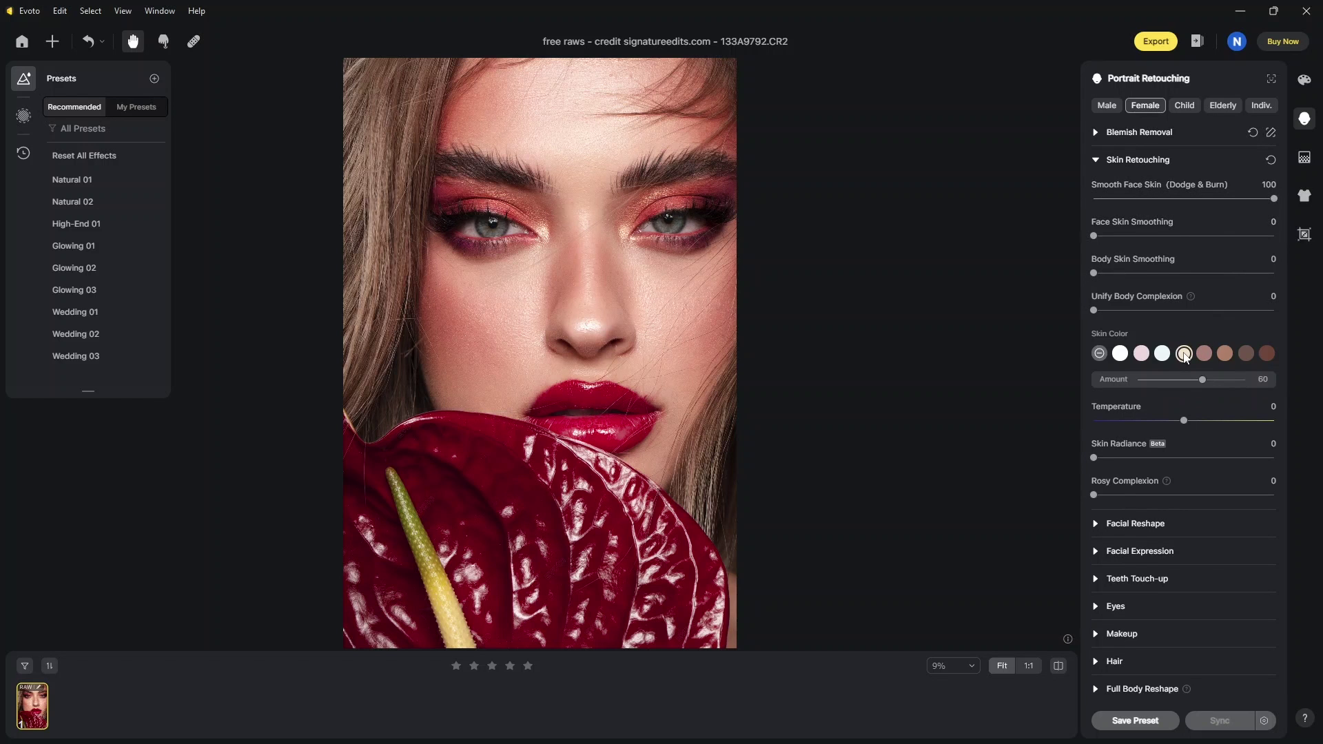
left_click(1120, 354)
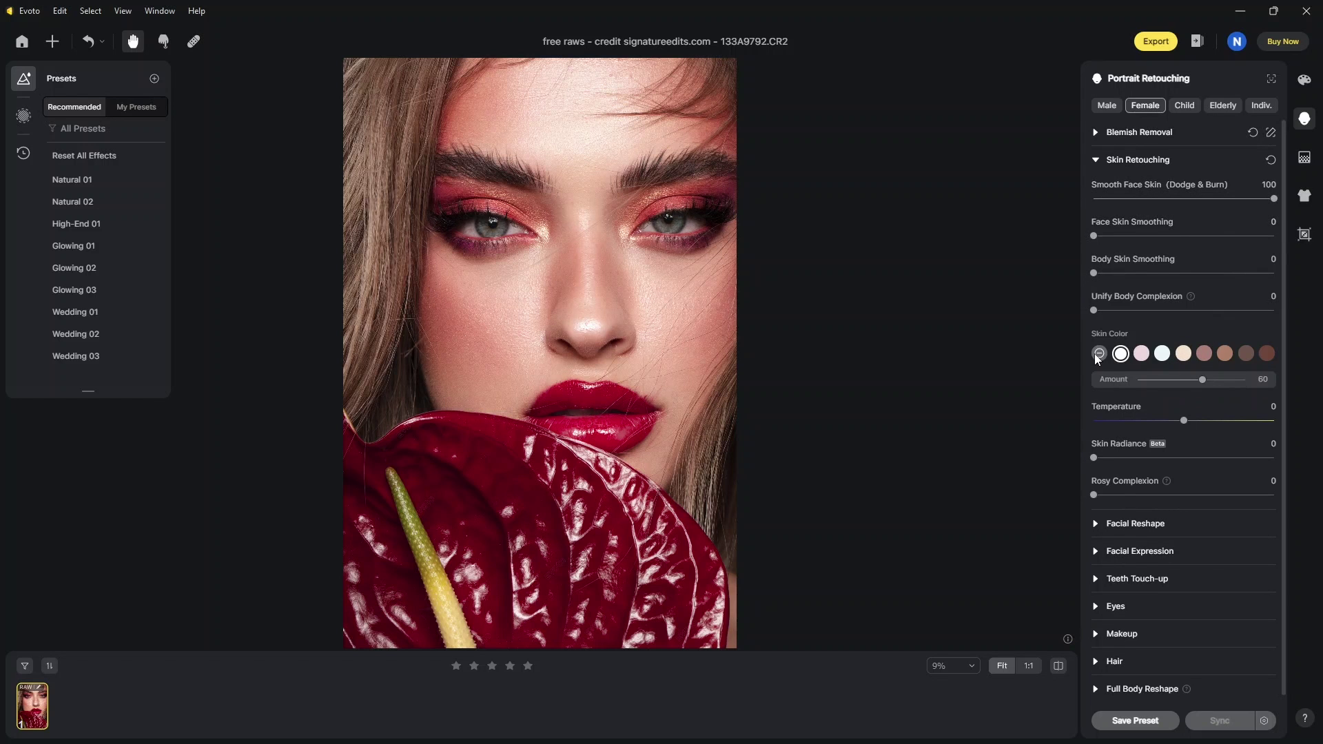
left_click(1096, 354)
left_click(1184, 355)
left_click(1059, 666)
left_click(1058, 666)
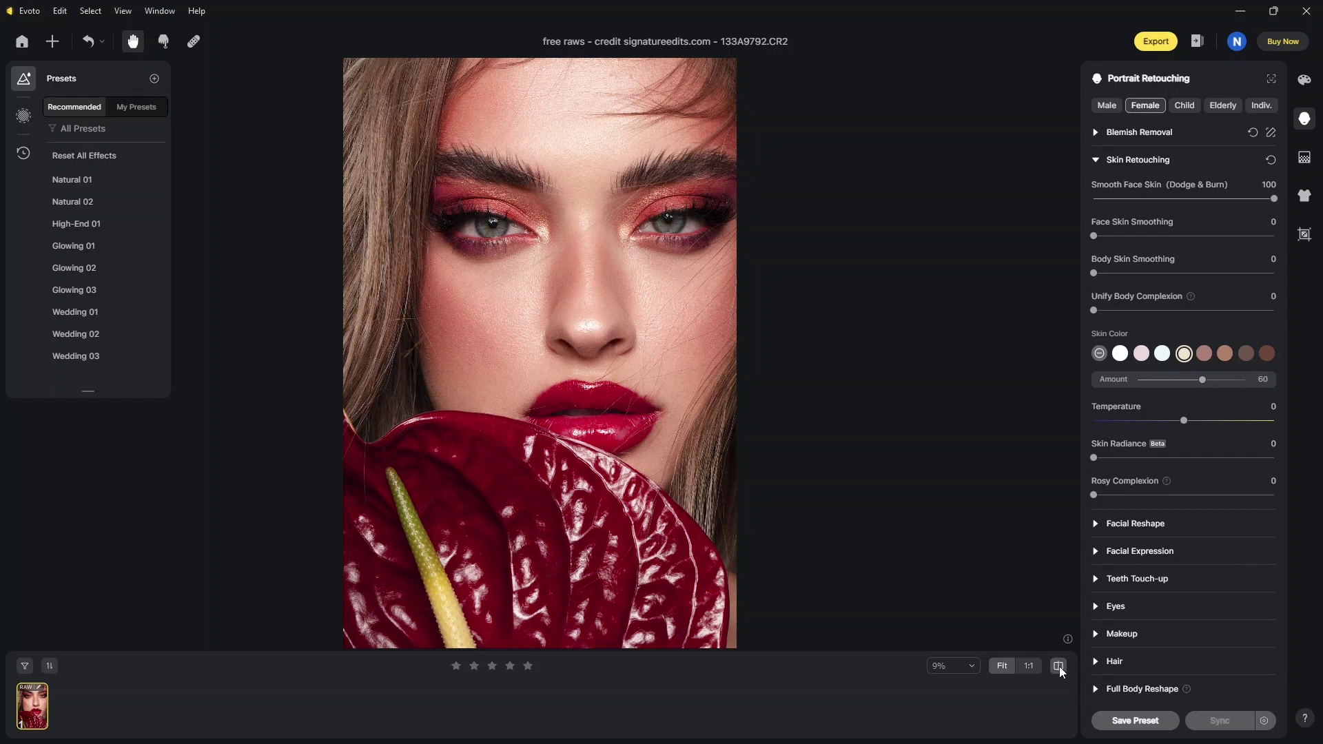
left_click(1058, 666)
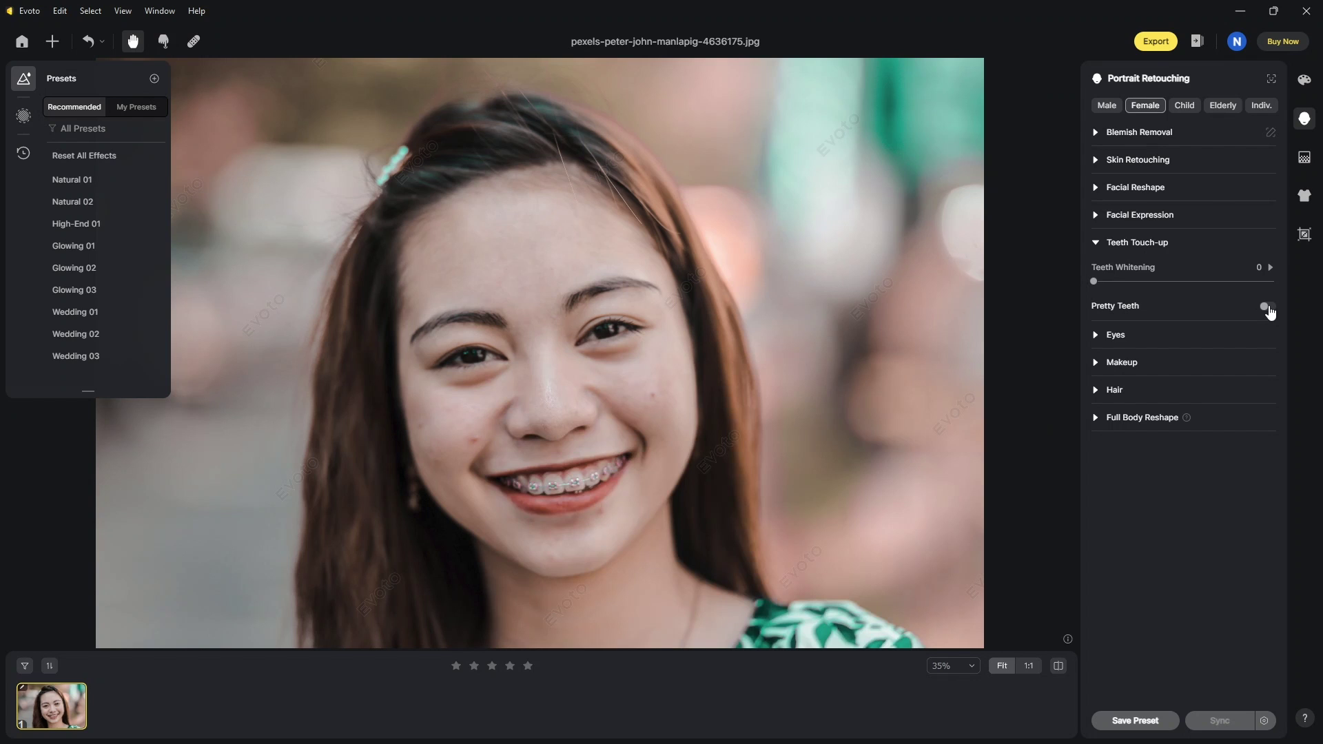
Enable Pretty Teeth to replace the smiling woman's braces, switching it off and on again to compare the effect
left_click(1268, 307)
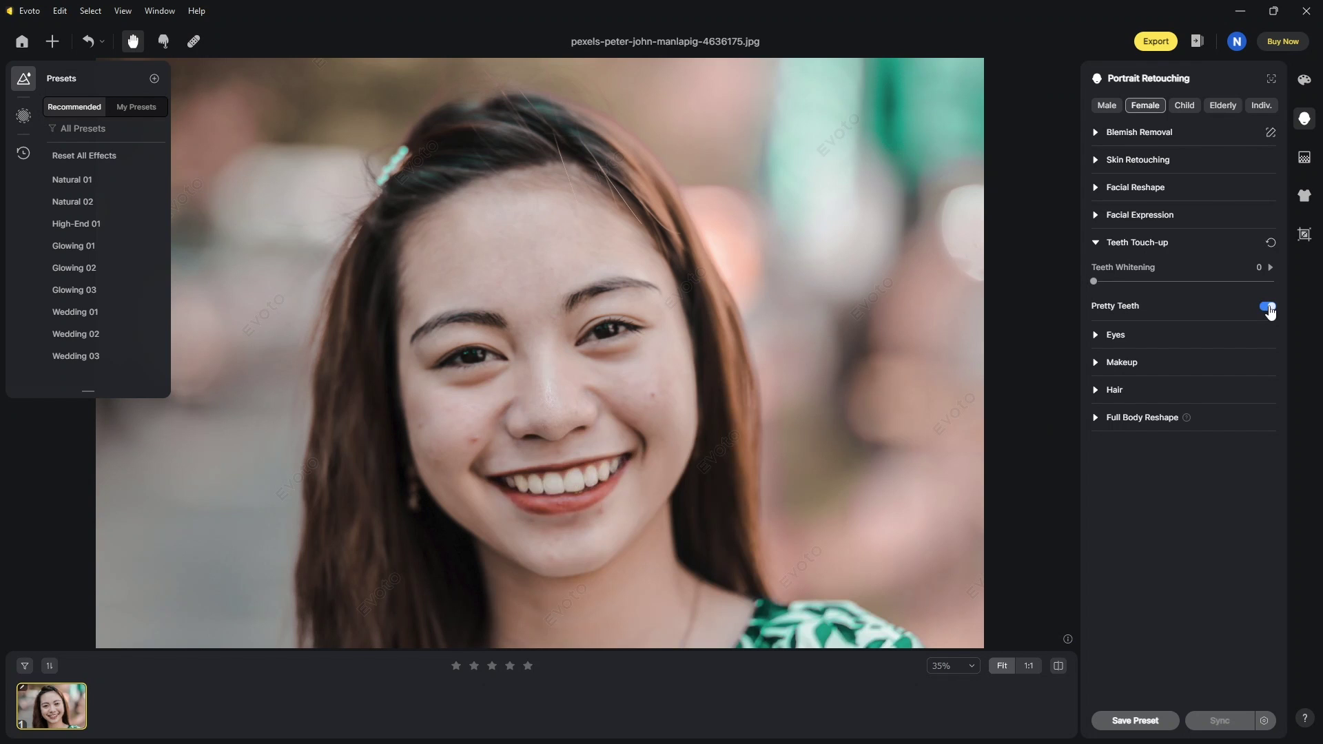
left_click(1268, 308)
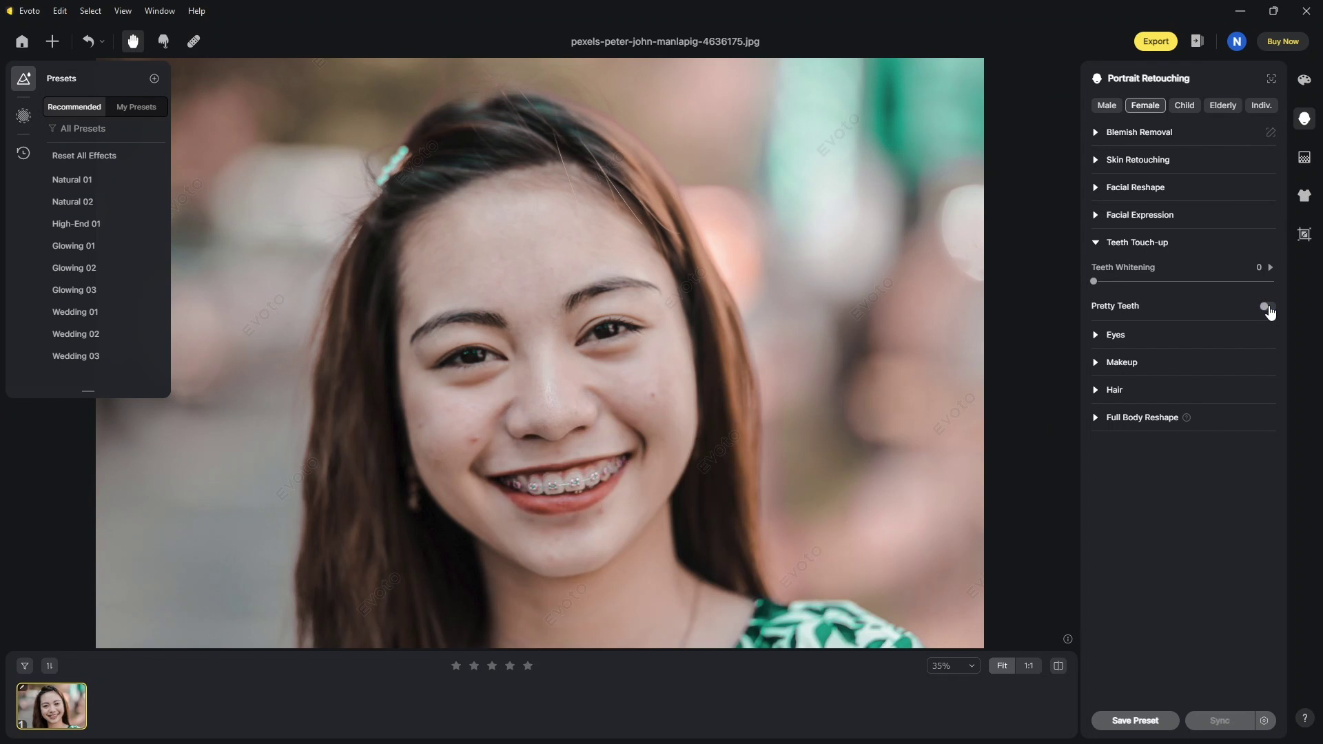
left_click(1268, 308)
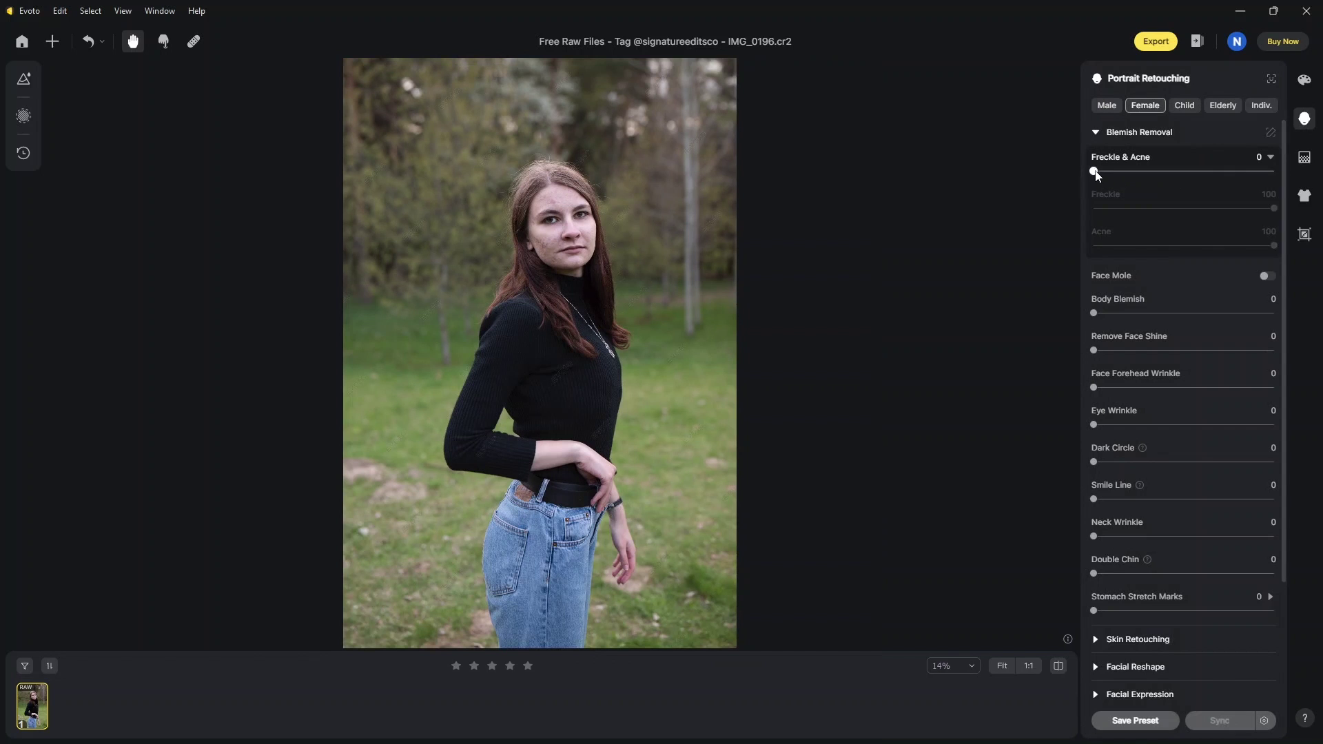
Clear the blemishes on the face of the woman in the black sweater by setting Freckle & Acne to 79
left_click_drag(1096, 174, 1152, 178)
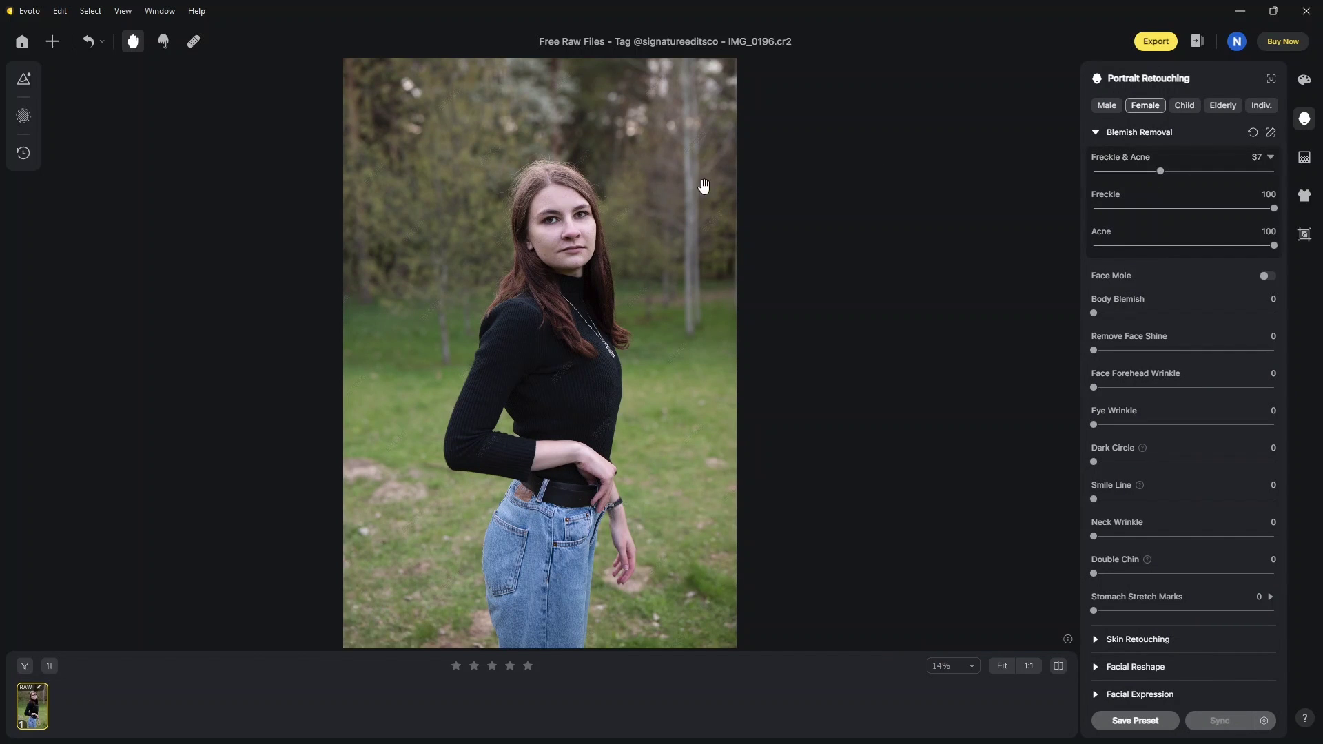
scroll(559, 219, "up", 3)
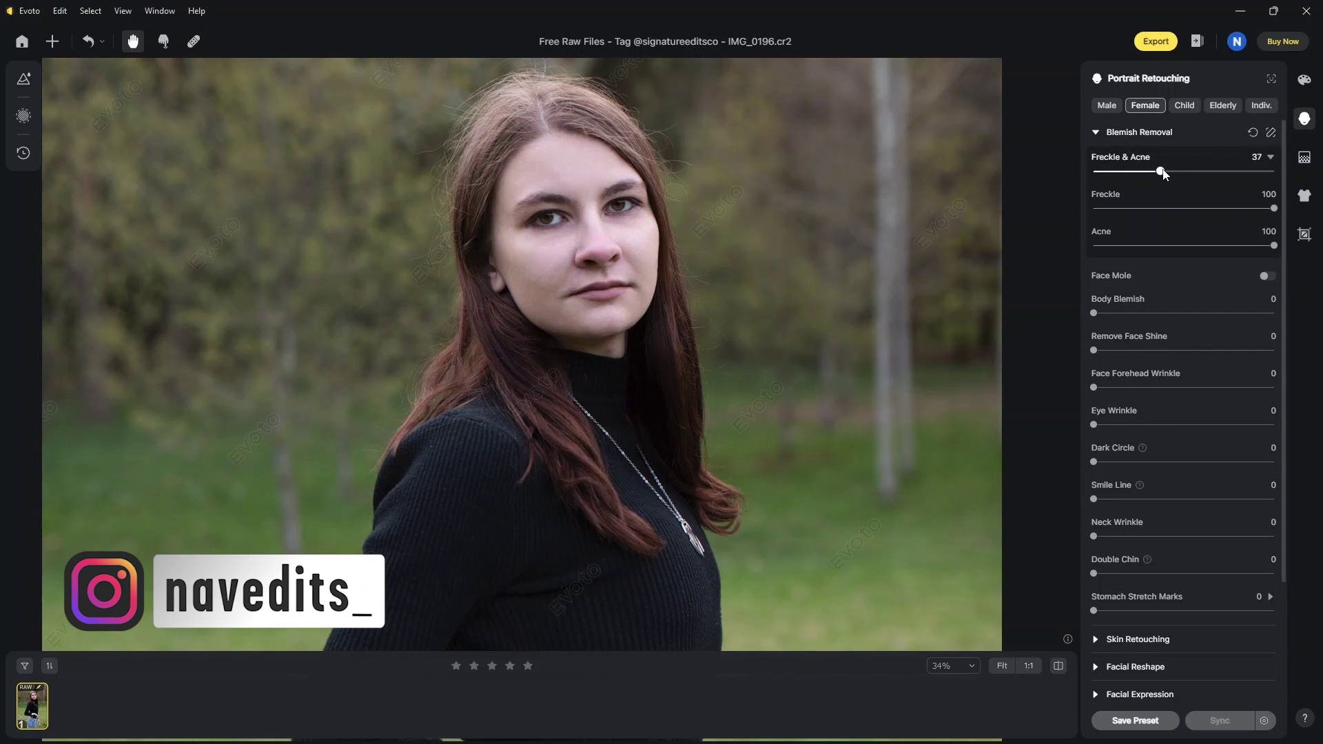
left_click_drag(1167, 170, 1238, 173)
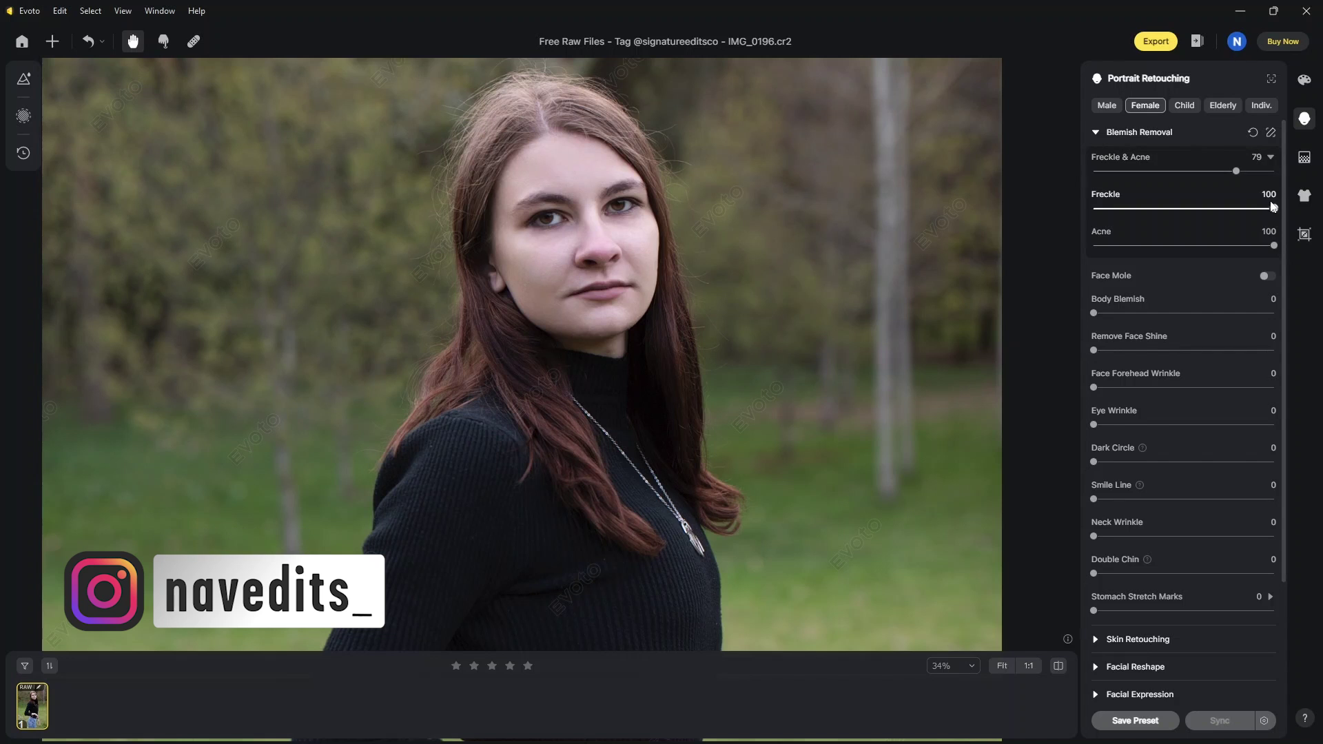
left_click_drag(1274, 210, 1278, 247)
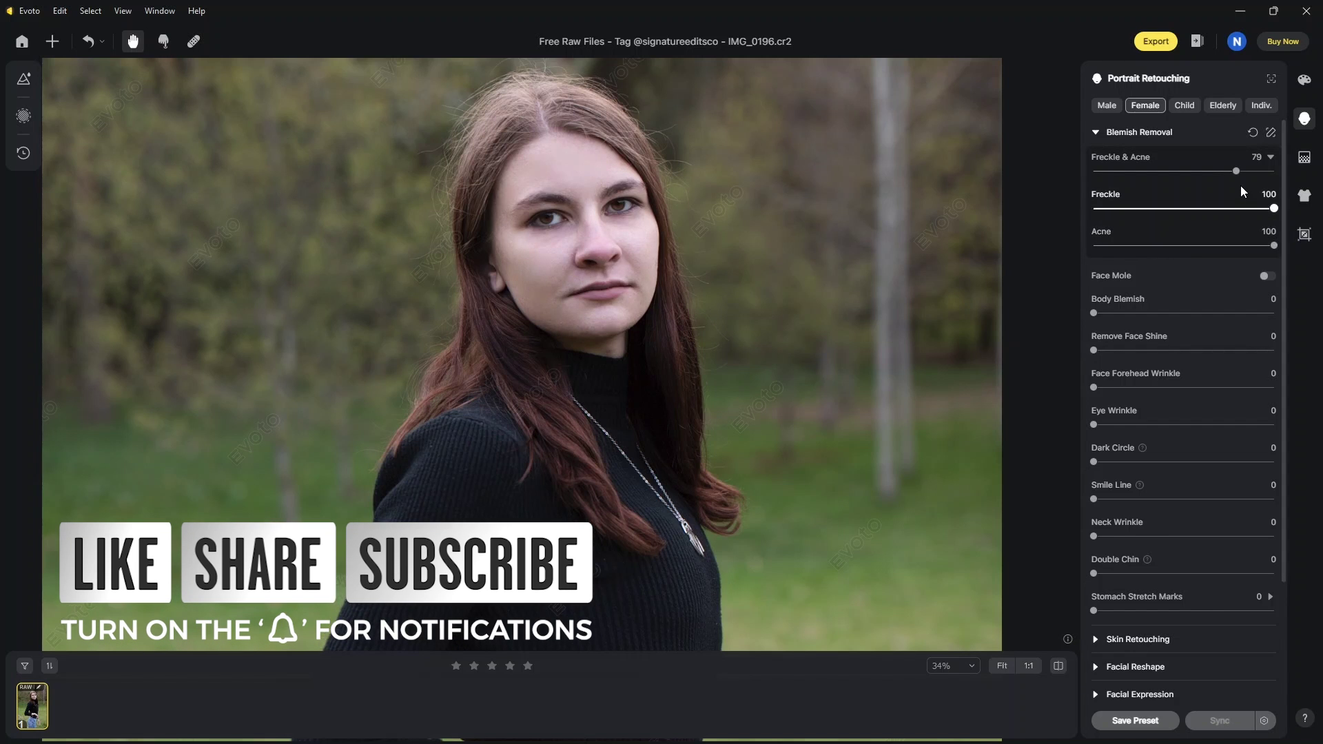
Clean up the flyaway hair around the woman's head by setting Remove Stray Hairs to 58
scroll(1285, 316, "down", 4)
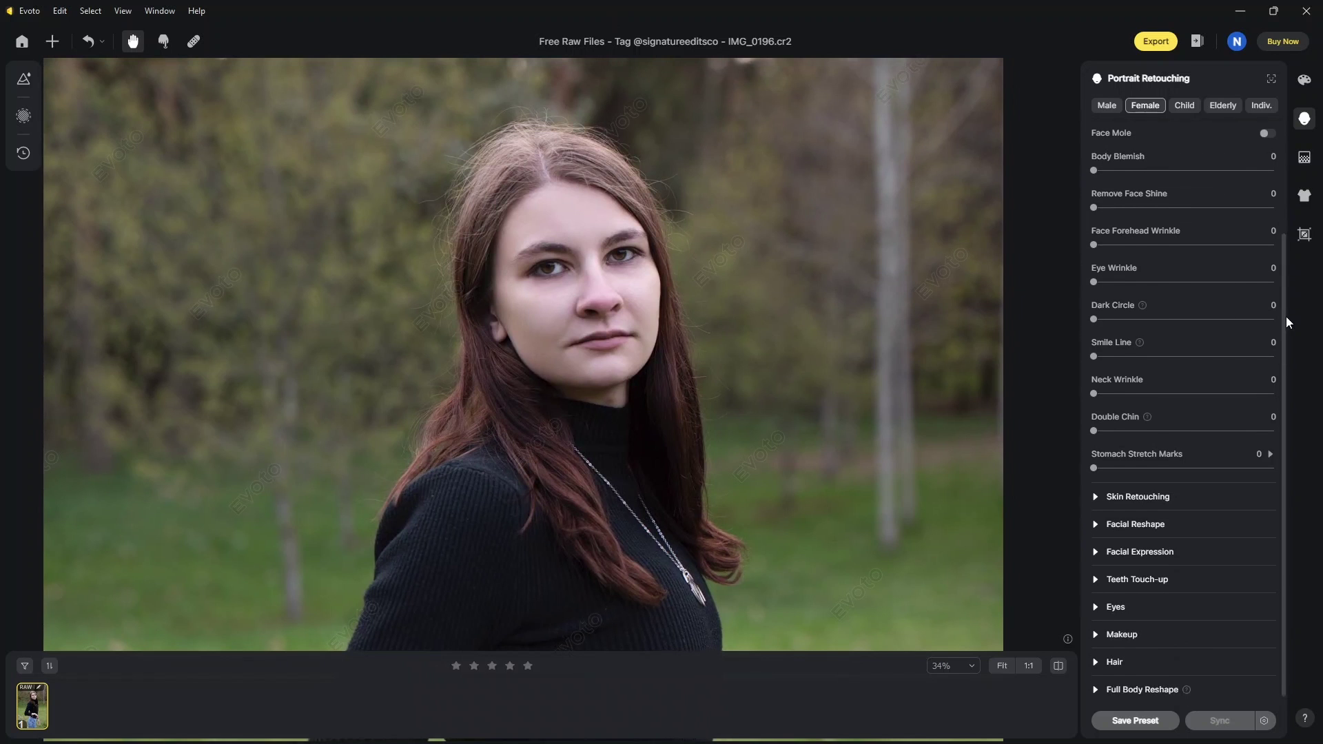
left_click(1095, 660)
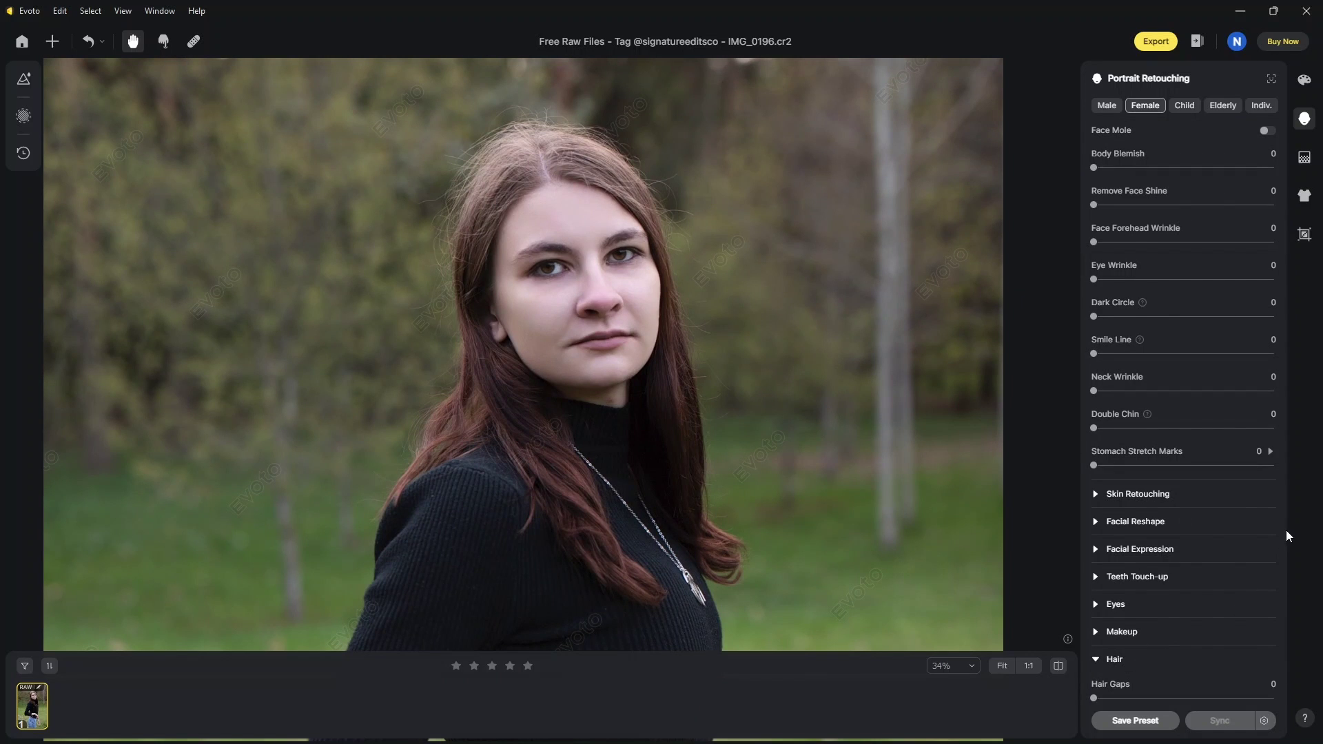
left_click_drag(1284, 535, 1287, 667)
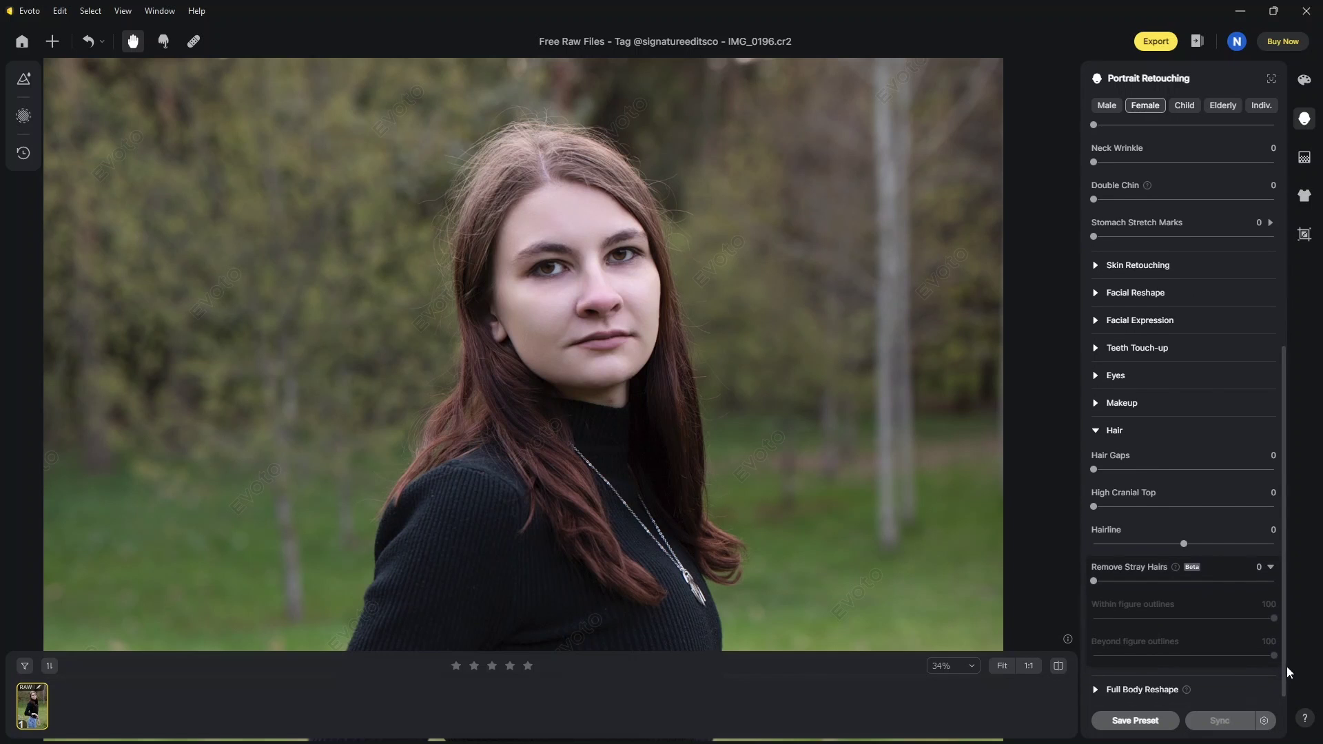
left_click_drag(1094, 579, 1139, 582)
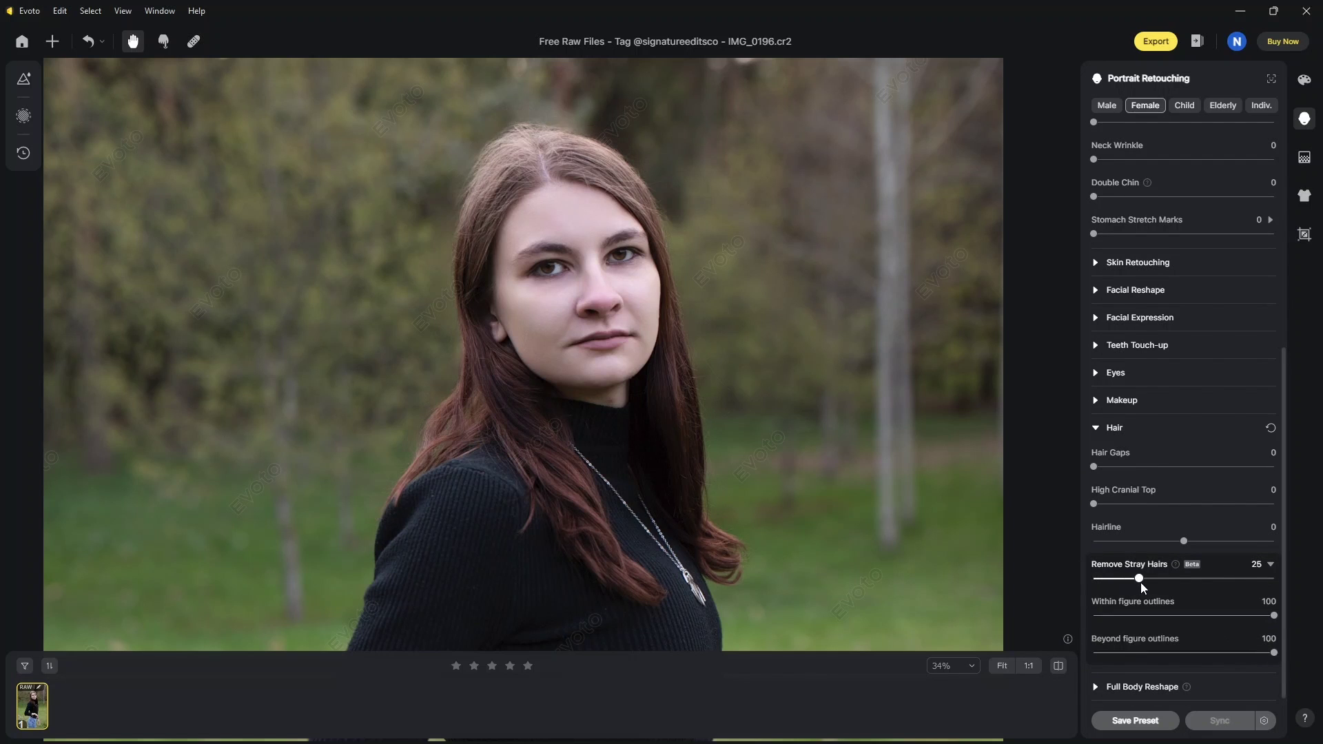
left_click_drag(1140, 581, 1169, 582)
left_click_drag(1169, 581, 1202, 584)
Compare the retouched outdoor portrait with the original repeatedly, examining the skin and the stray hairs around the head
left_click(1059, 667)
left_click(1060, 667)
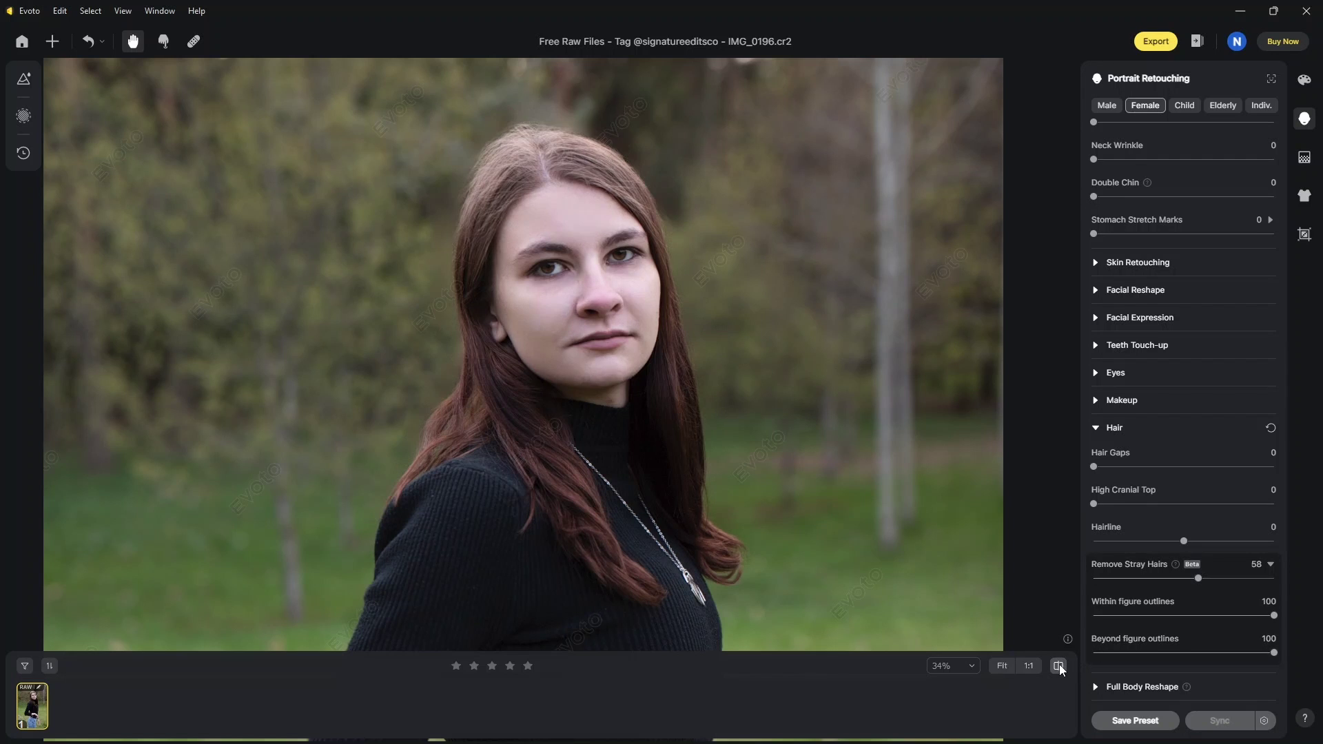
left_click(1060, 667)
left_click(1059, 667)
left_click(1060, 667)
left_click(1060, 667)
left_click(1060, 666)
left_click(1059, 667)
Raise the brightness of the woman's eyes and set Gentle Smile to 26
left_click(1095, 373)
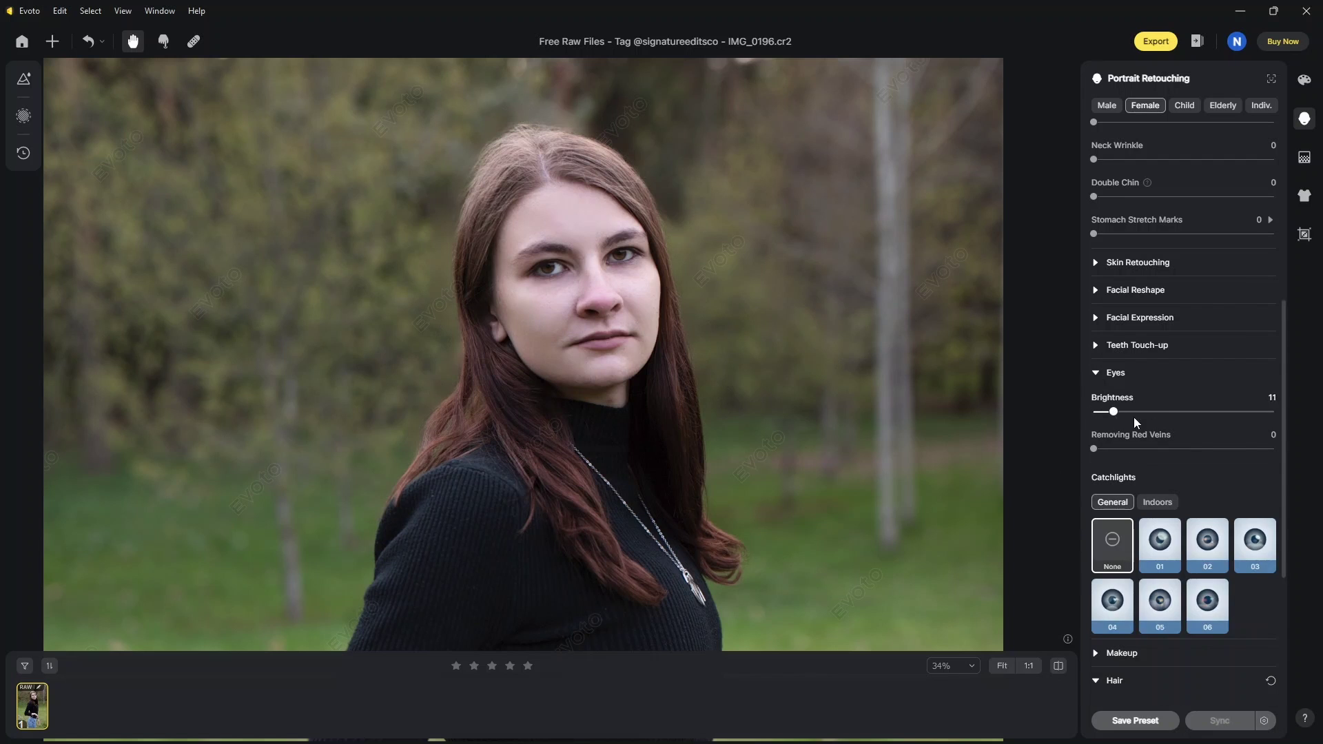
left_click_drag(1135, 422, 1172, 421)
left_click_drag(1274, 417, 1222, 416)
left_click(1096, 373)
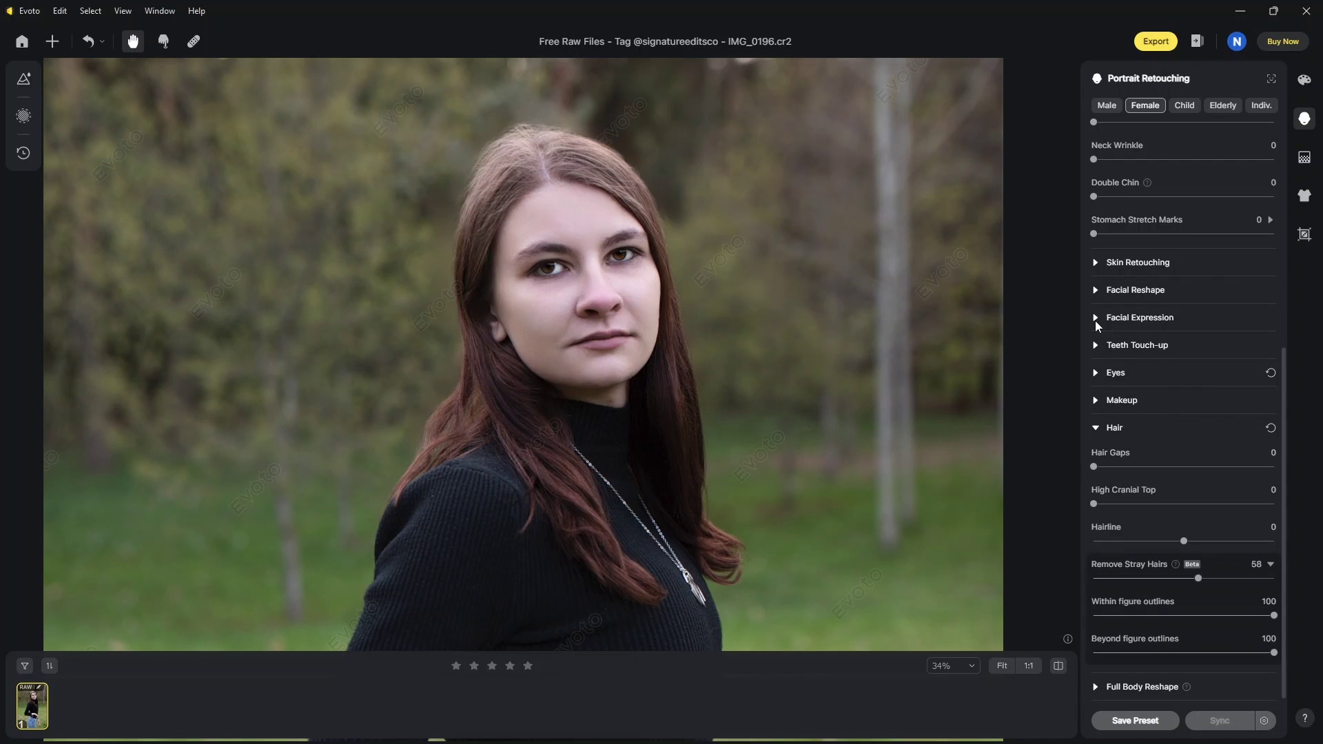
left_click(1095, 318)
left_click_drag(1094, 357, 1142, 359)
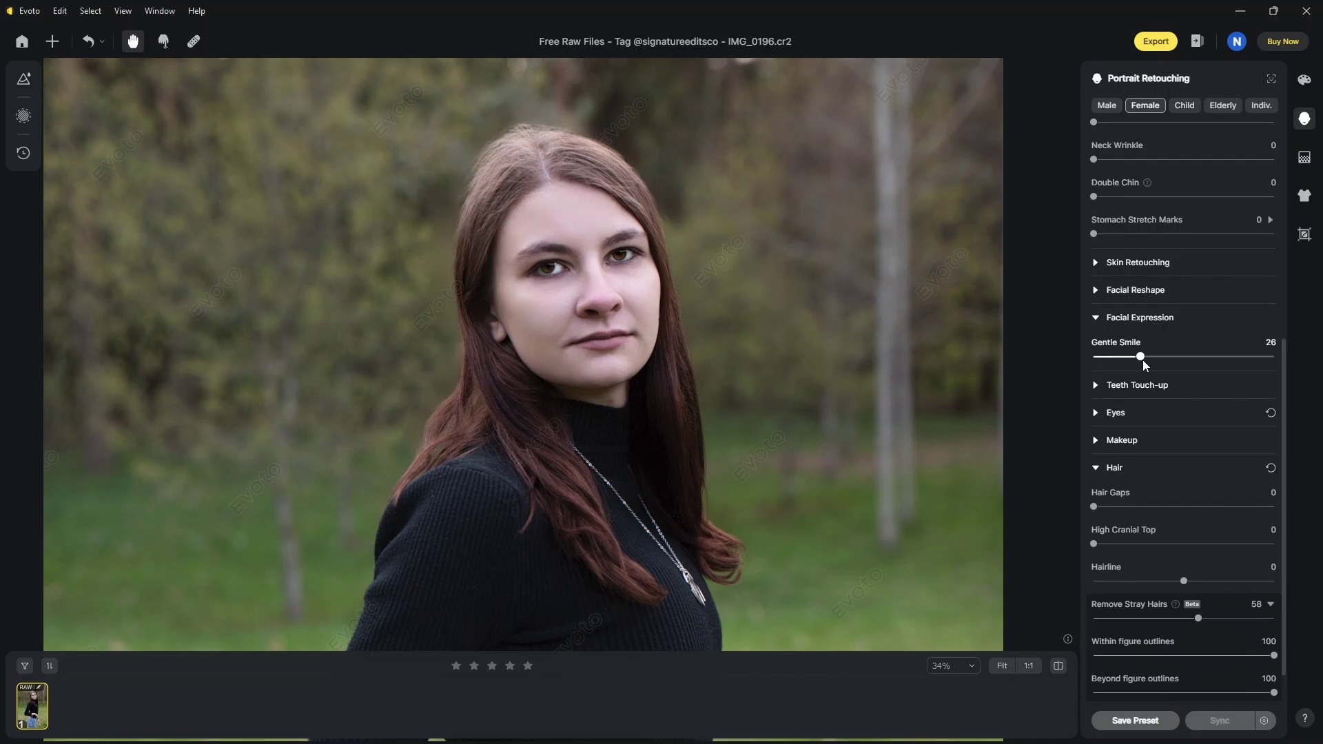
Try Smooth Face Skin at 100, settle on 54, and compare the outdoor portrait with the original
left_click(1095, 264)
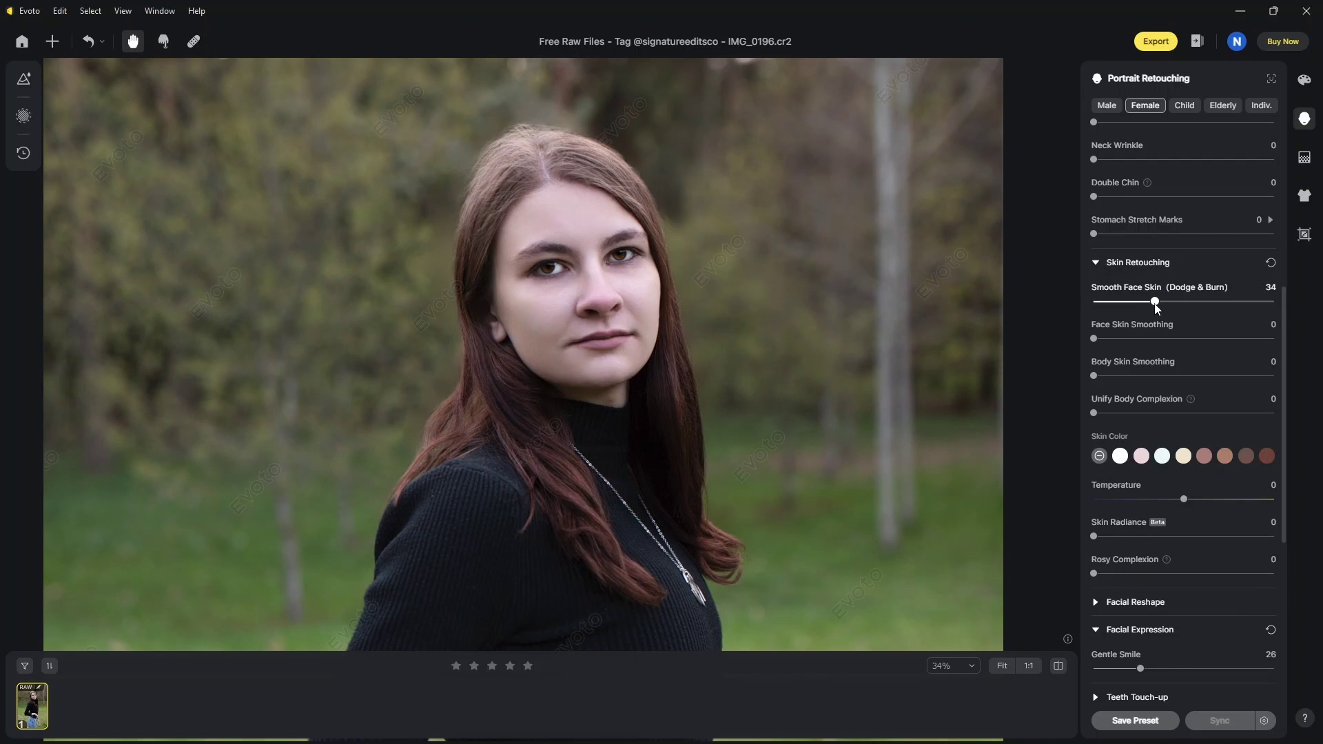
left_click_drag(1154, 304, 1278, 301)
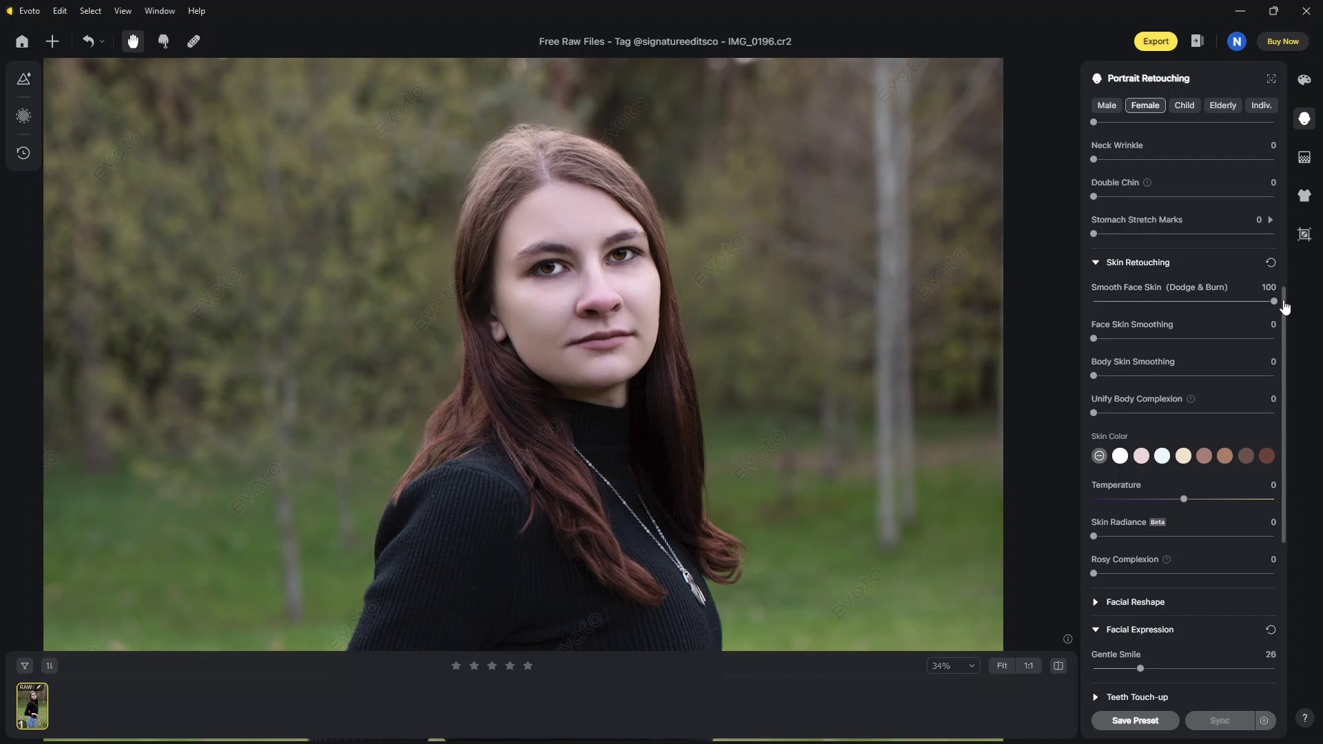
left_click_drag(1273, 304, 1190, 303)
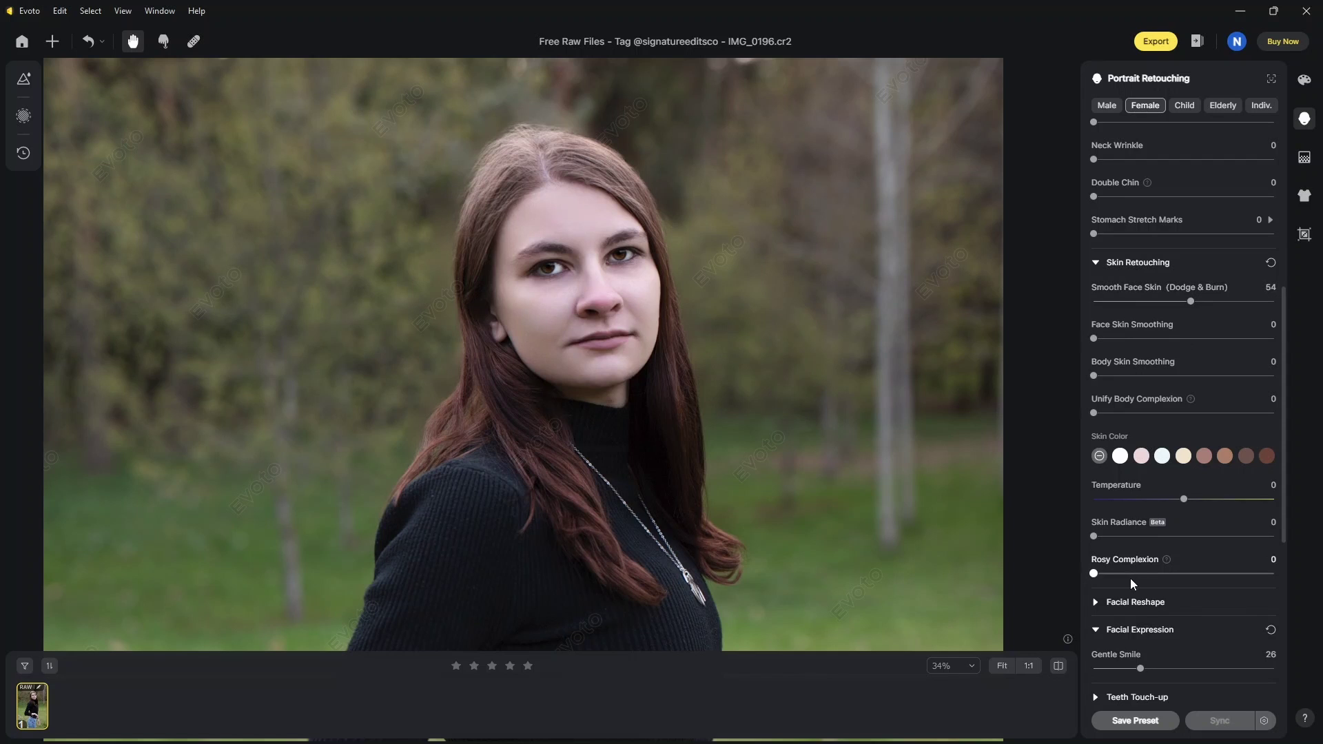
left_click(1058, 666)
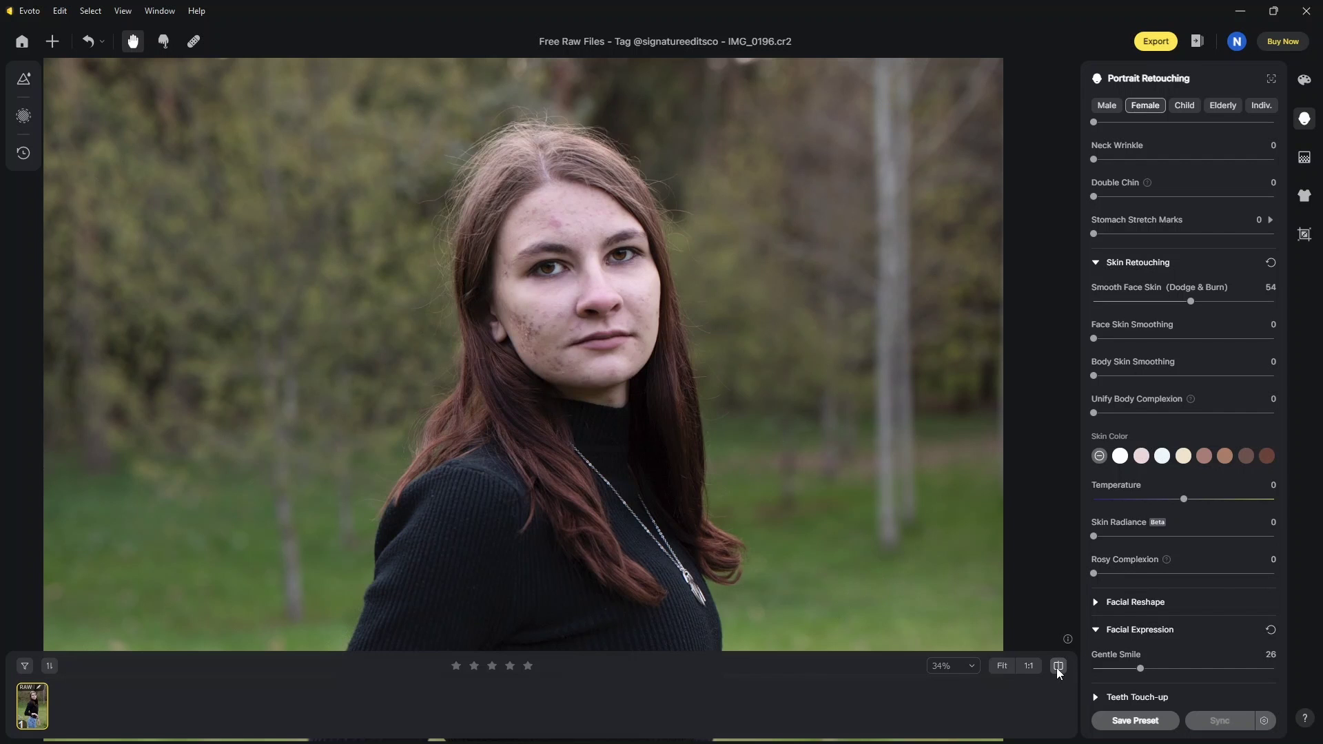